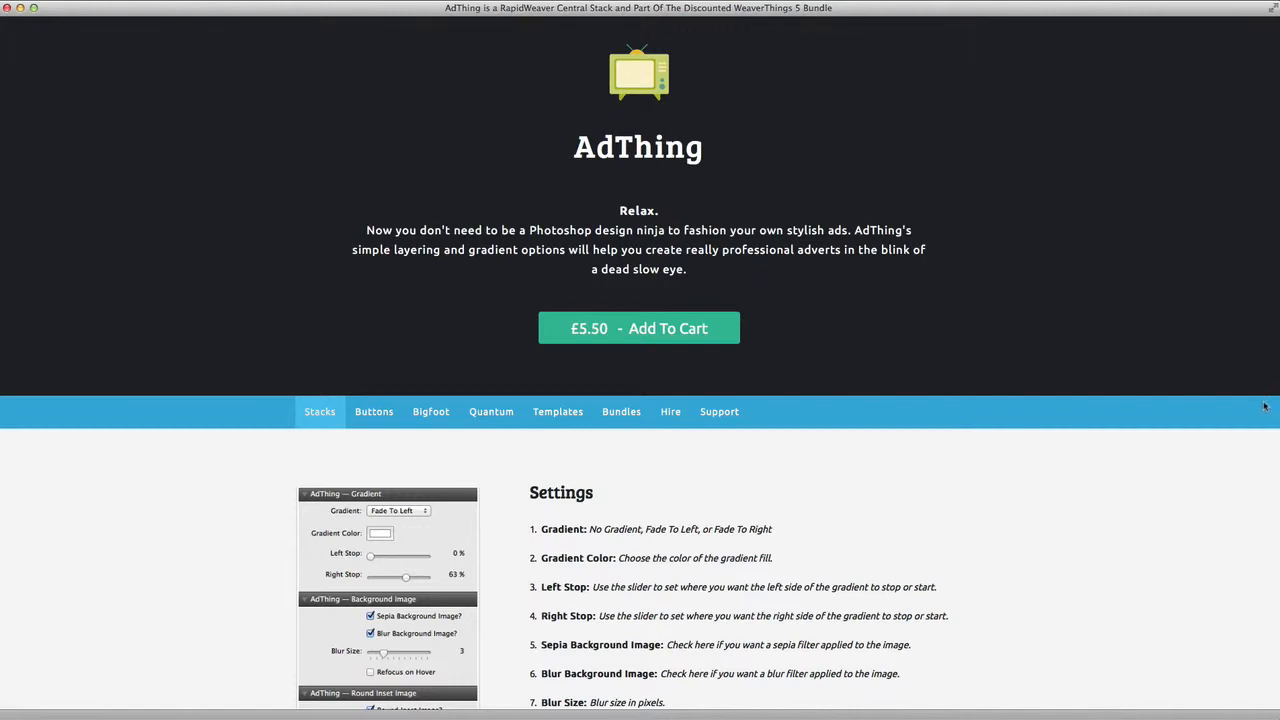
# Step: Review the settings list and the example banner ads on the AdThing product page
pyautogui.scroll(-10, 1264, 406)
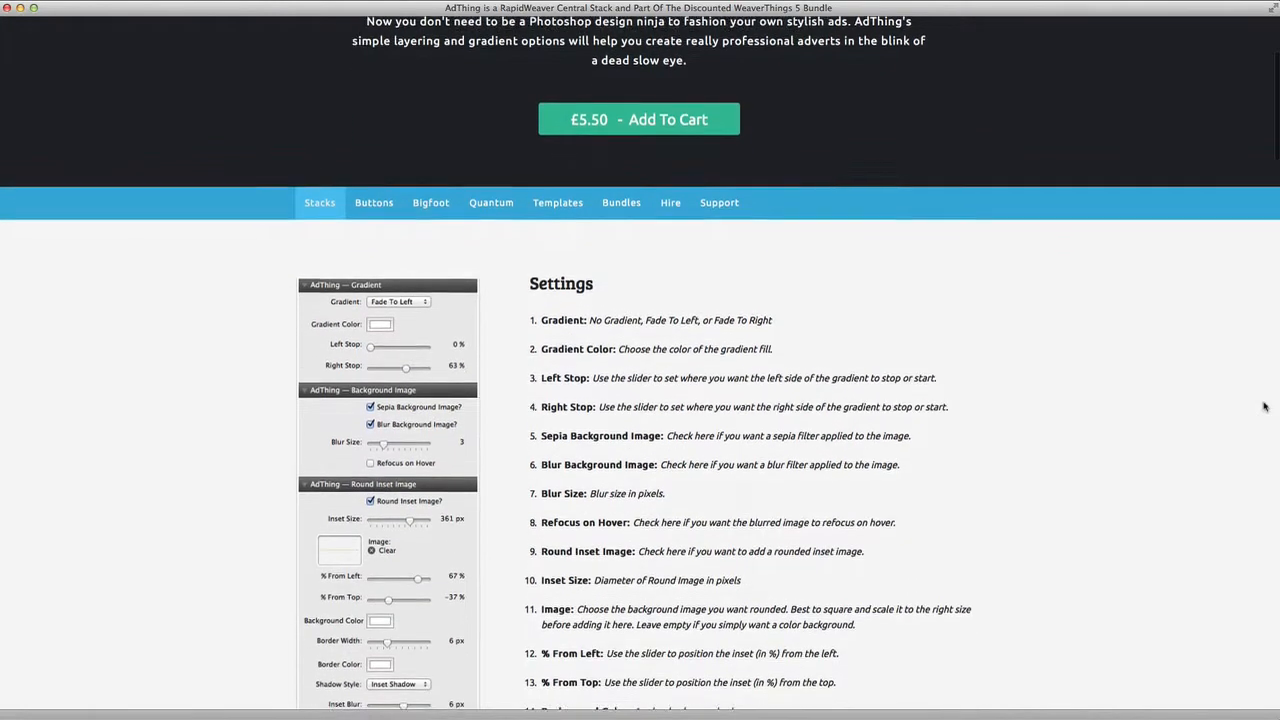
pyautogui.scroll(-8, 1264, 406)
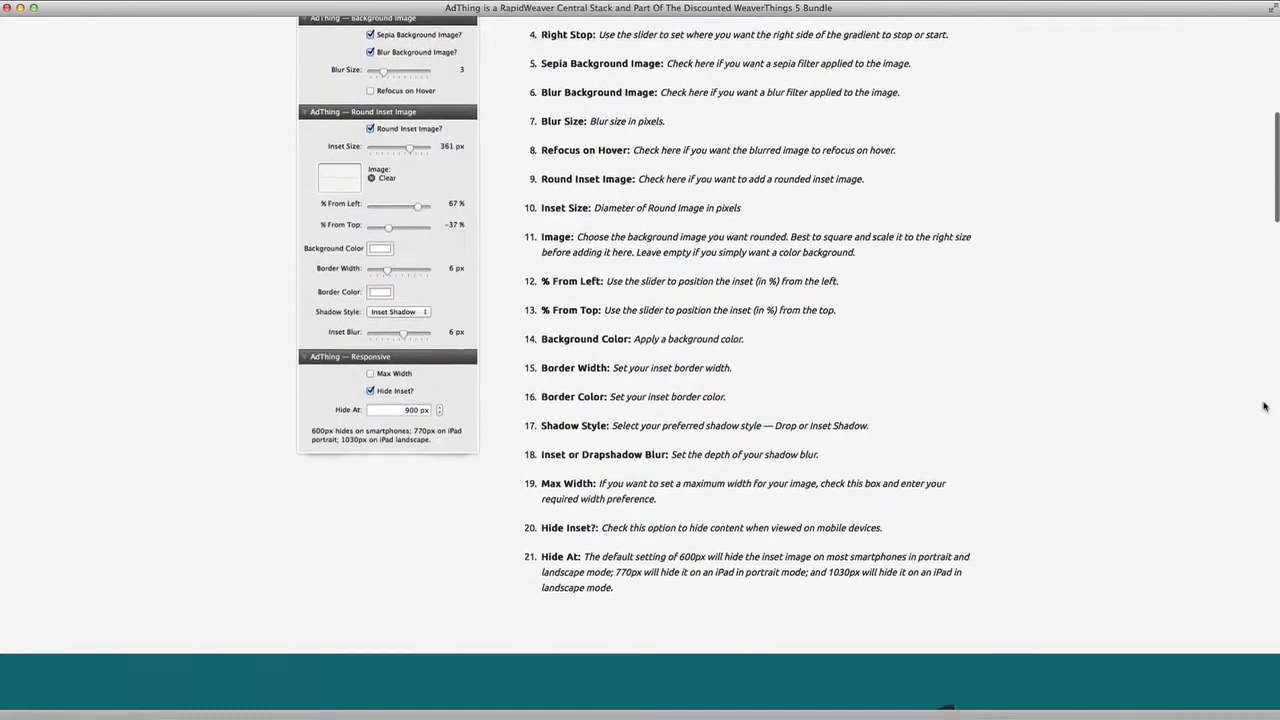
pyautogui.scroll(-8, 1264, 406)
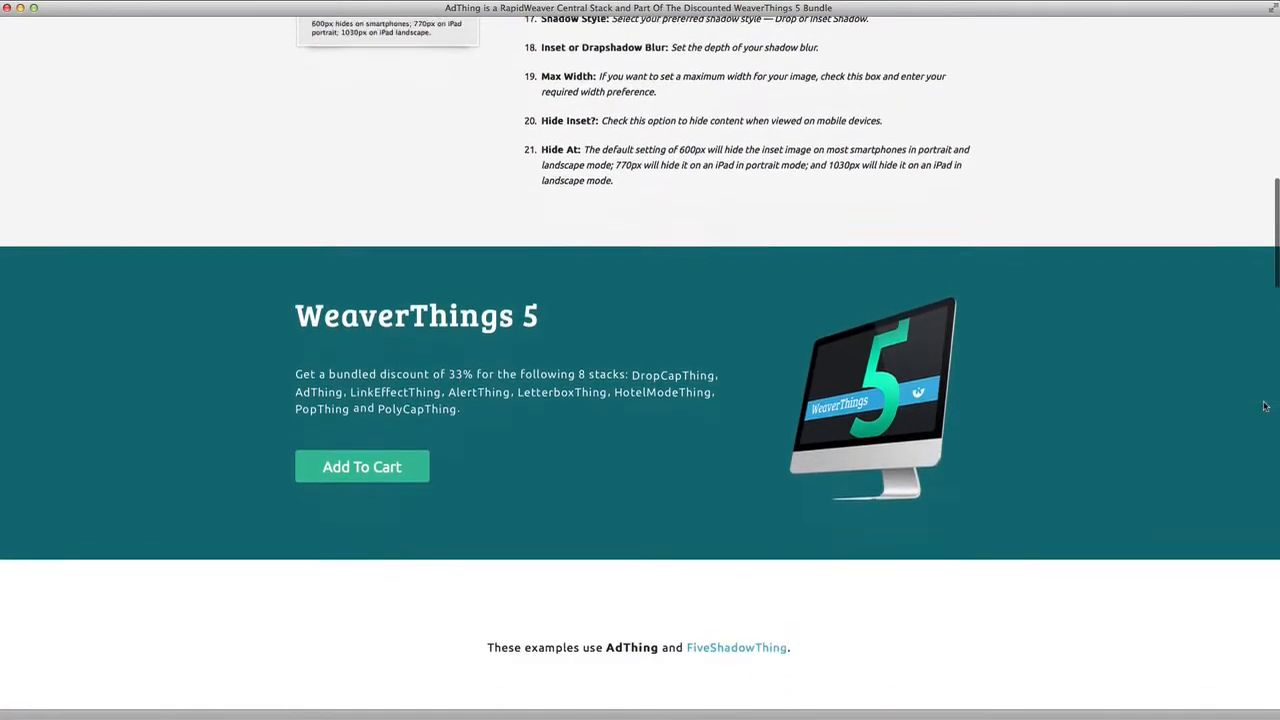
pyautogui.scroll(-4, 1264, 406)
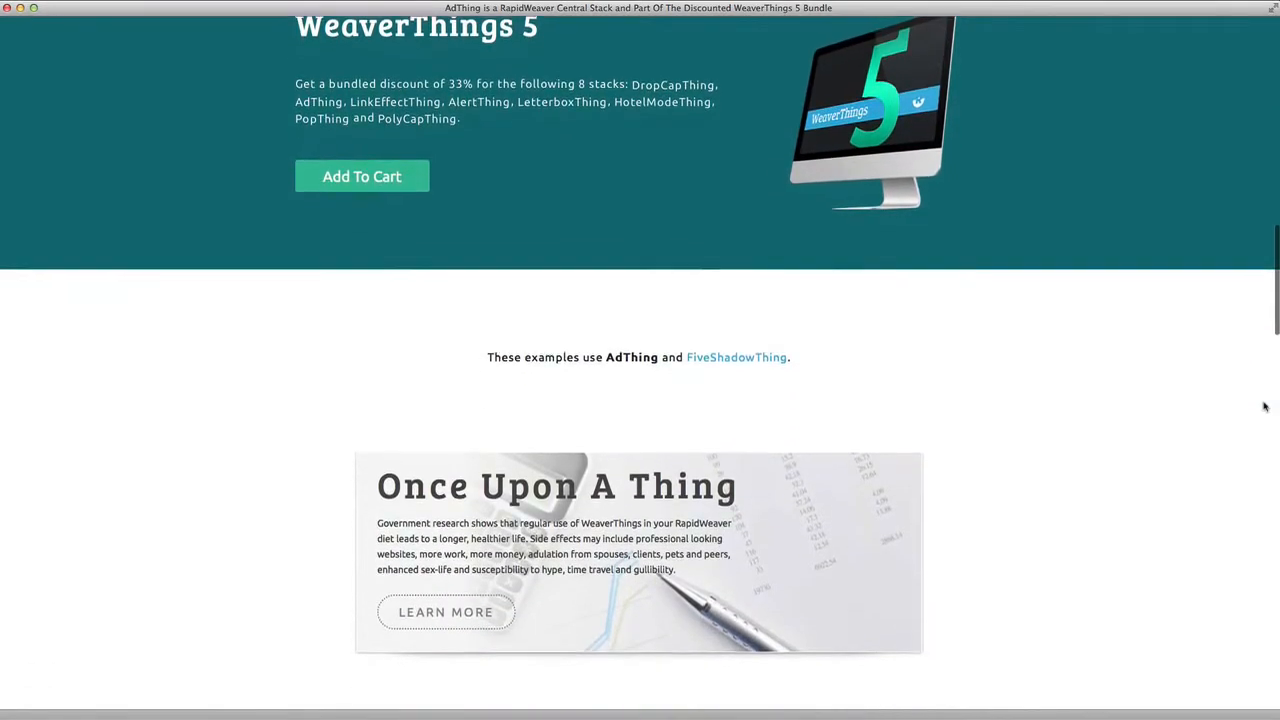
pyautogui.scroll(-4, 1264, 406)
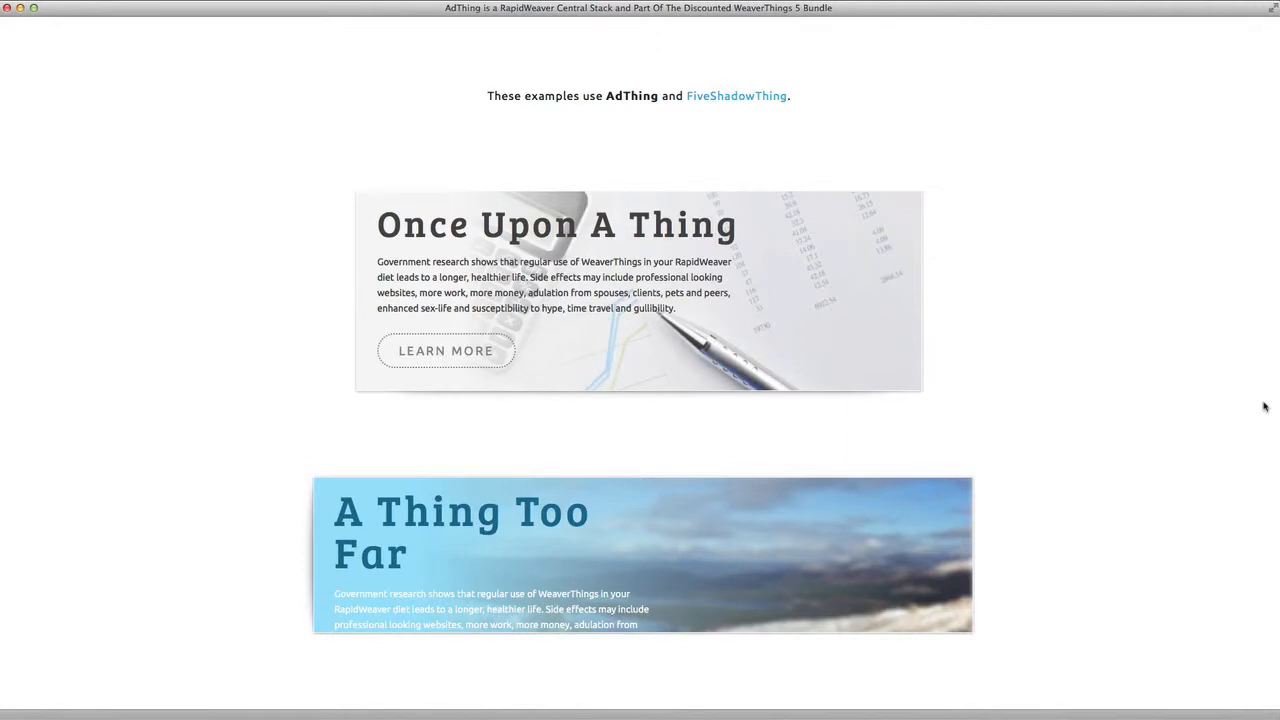
pyautogui.scroll(-5, 1264, 406)
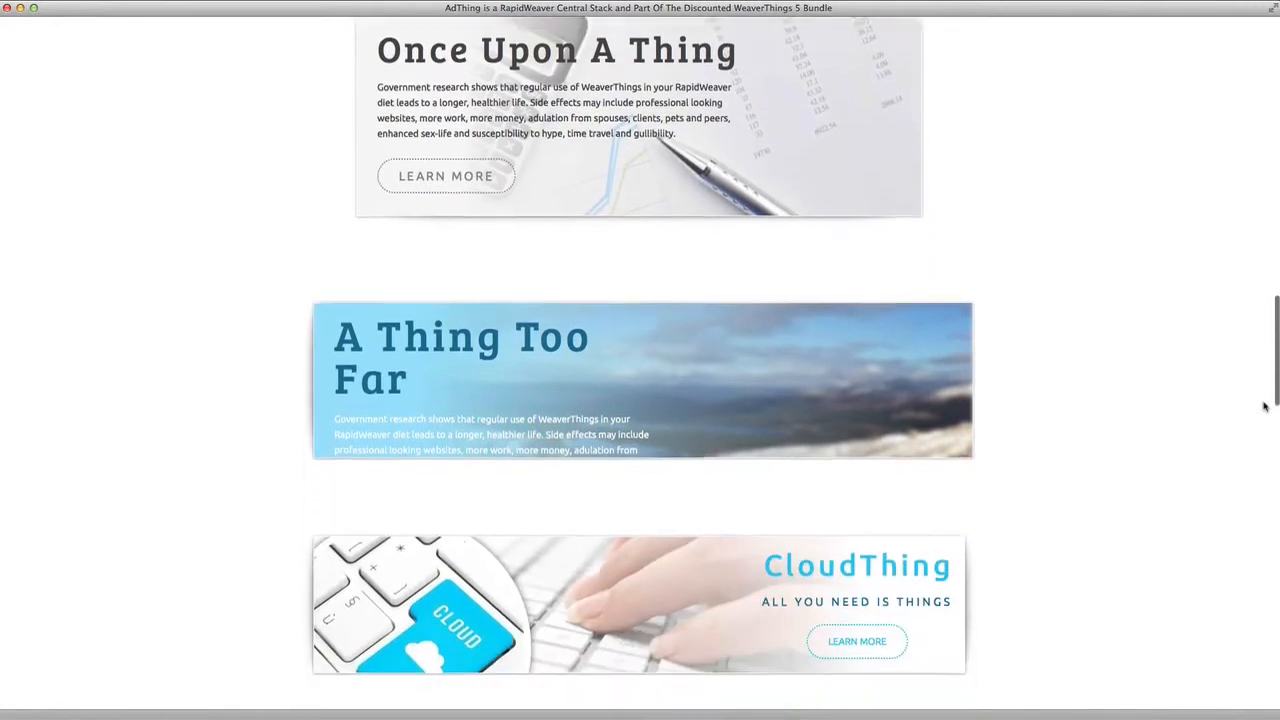
pyautogui.scroll(-5, 1264, 406)
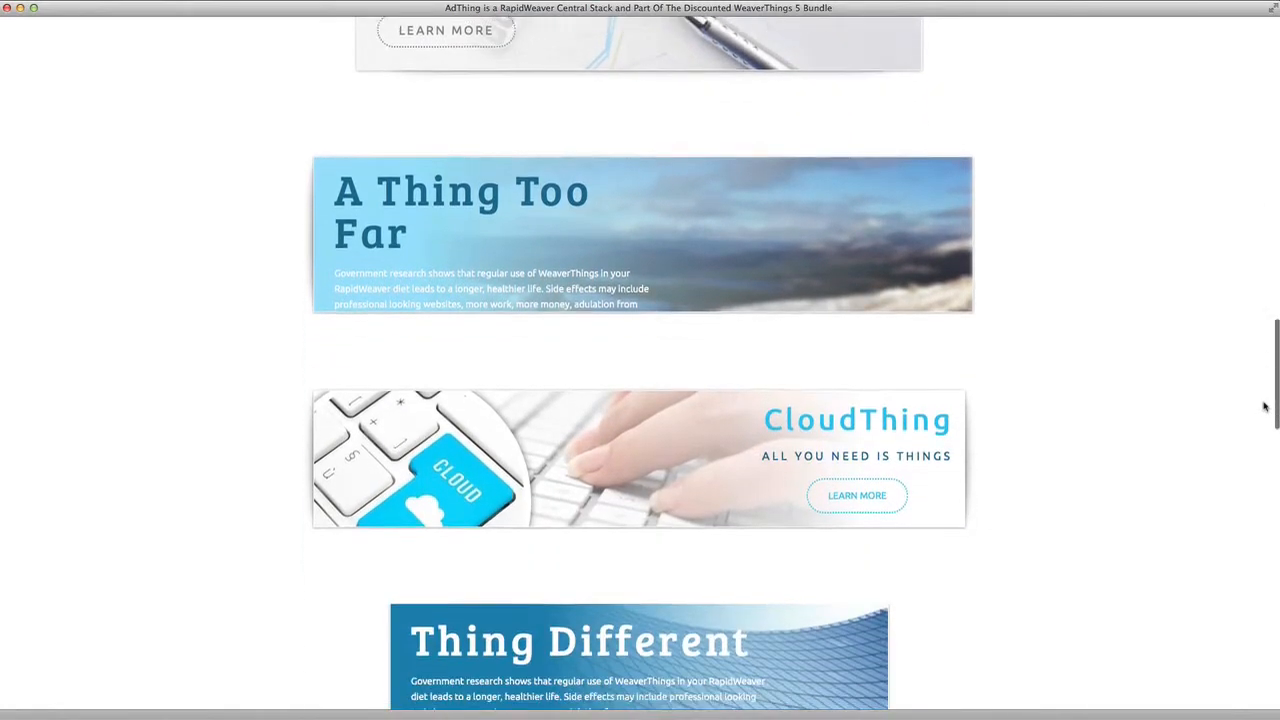
pyautogui.scroll(-6, 1264, 406)
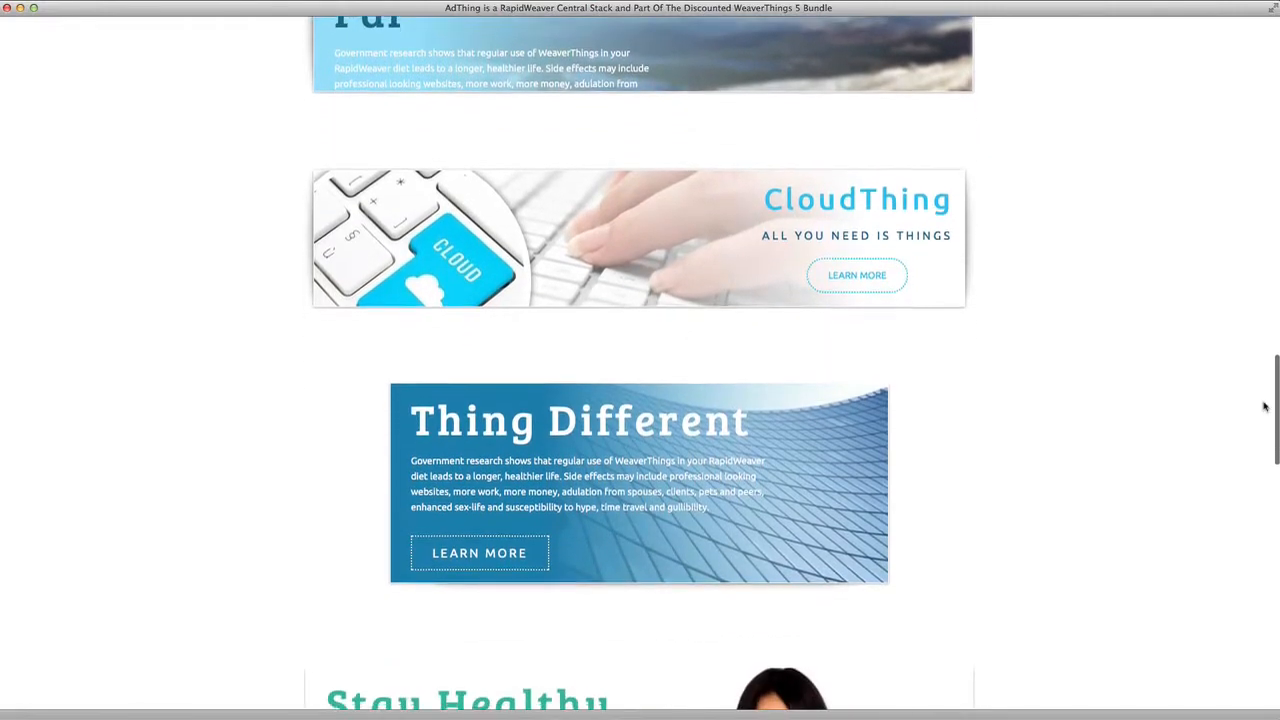
pyautogui.scroll(-8, 1264, 406)
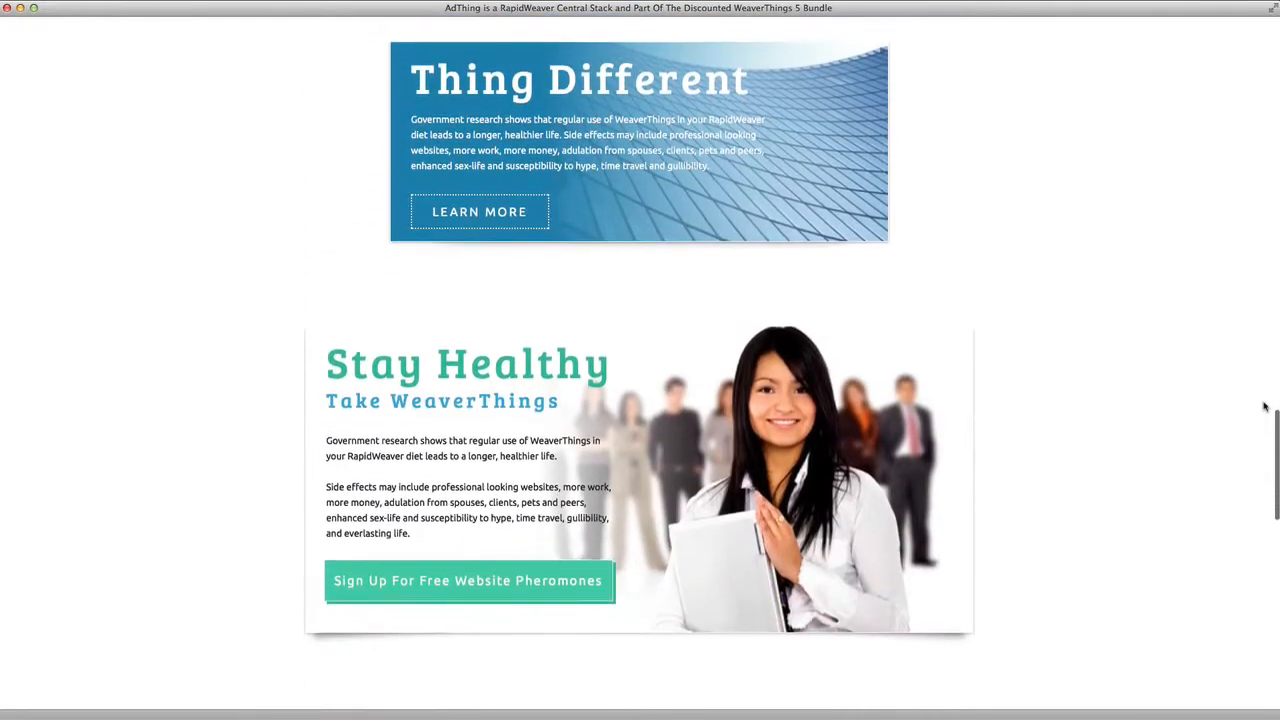
pyautogui.scroll(-2, 1264, 406)
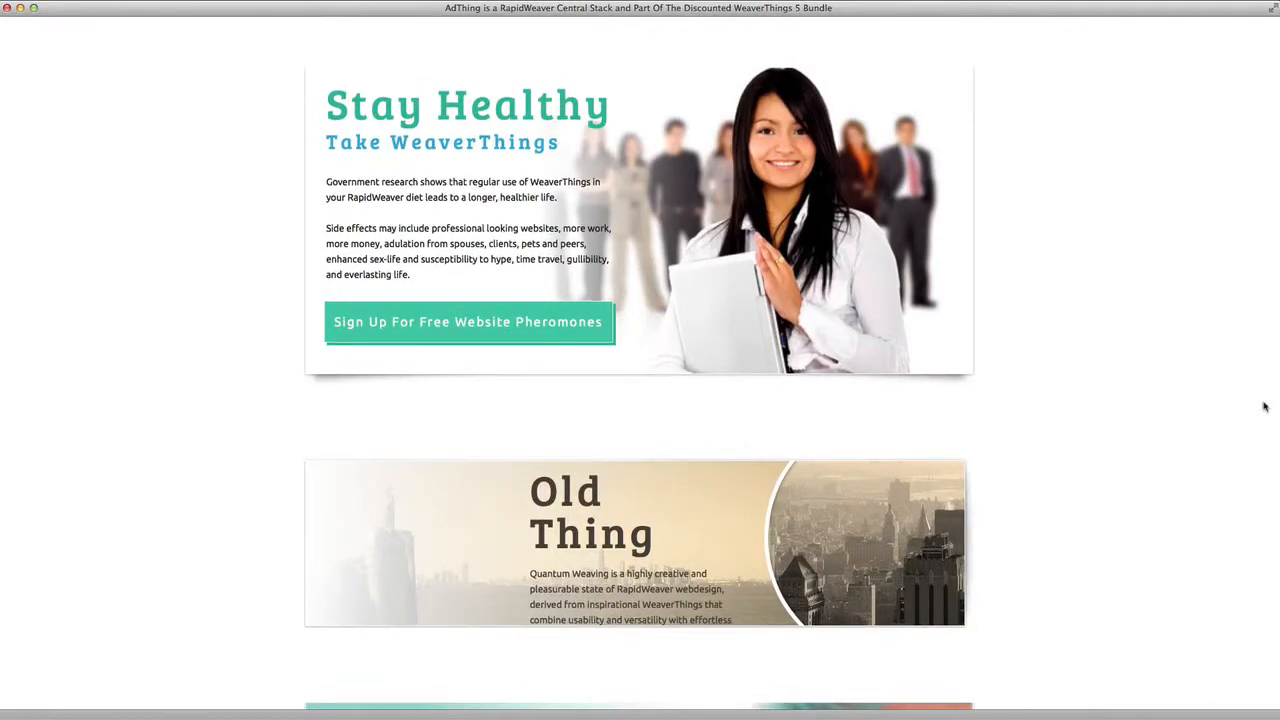
pyautogui.scroll(-6, 1264, 406)
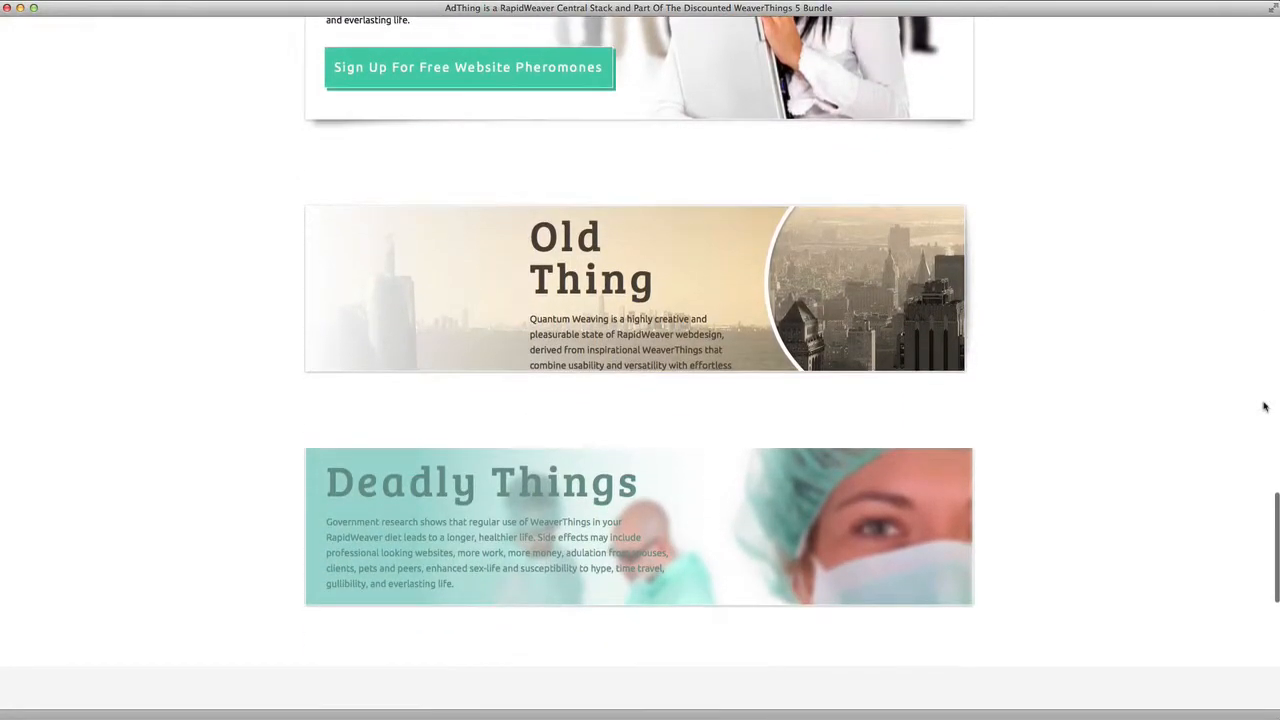
pyautogui.scroll(20, 1264, 406)
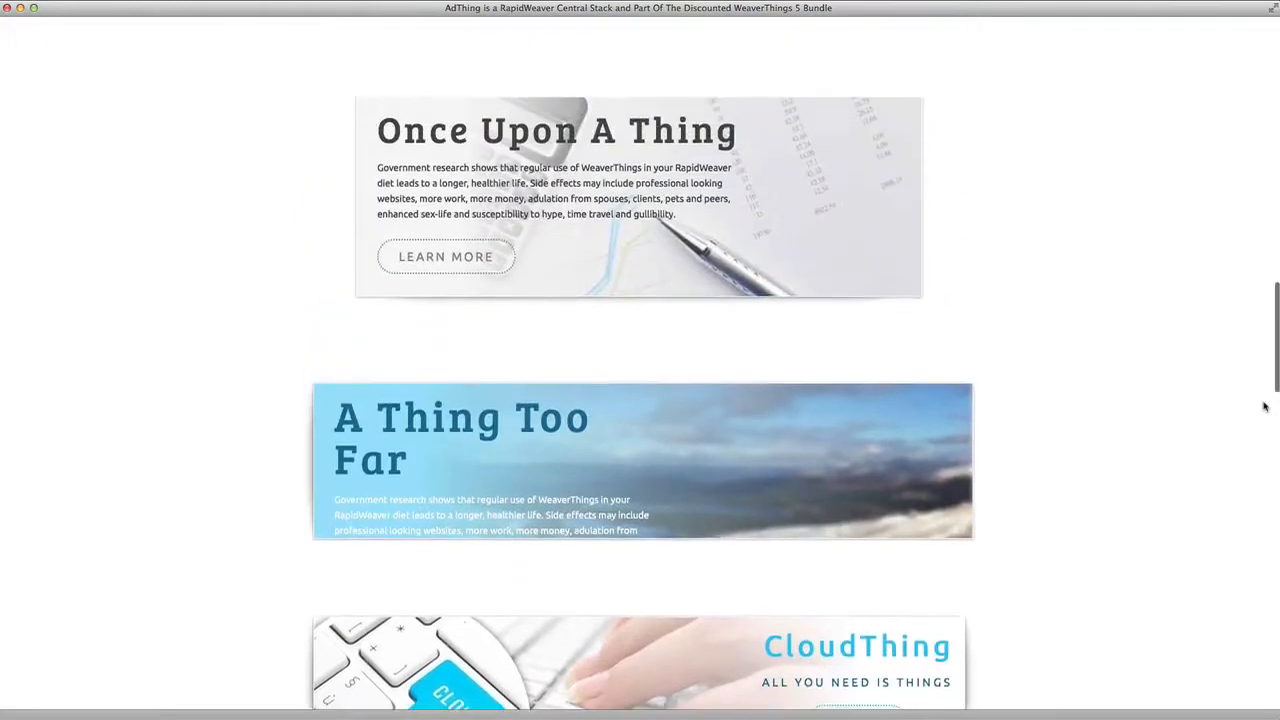
pyautogui.scroll(1, 1264, 406)
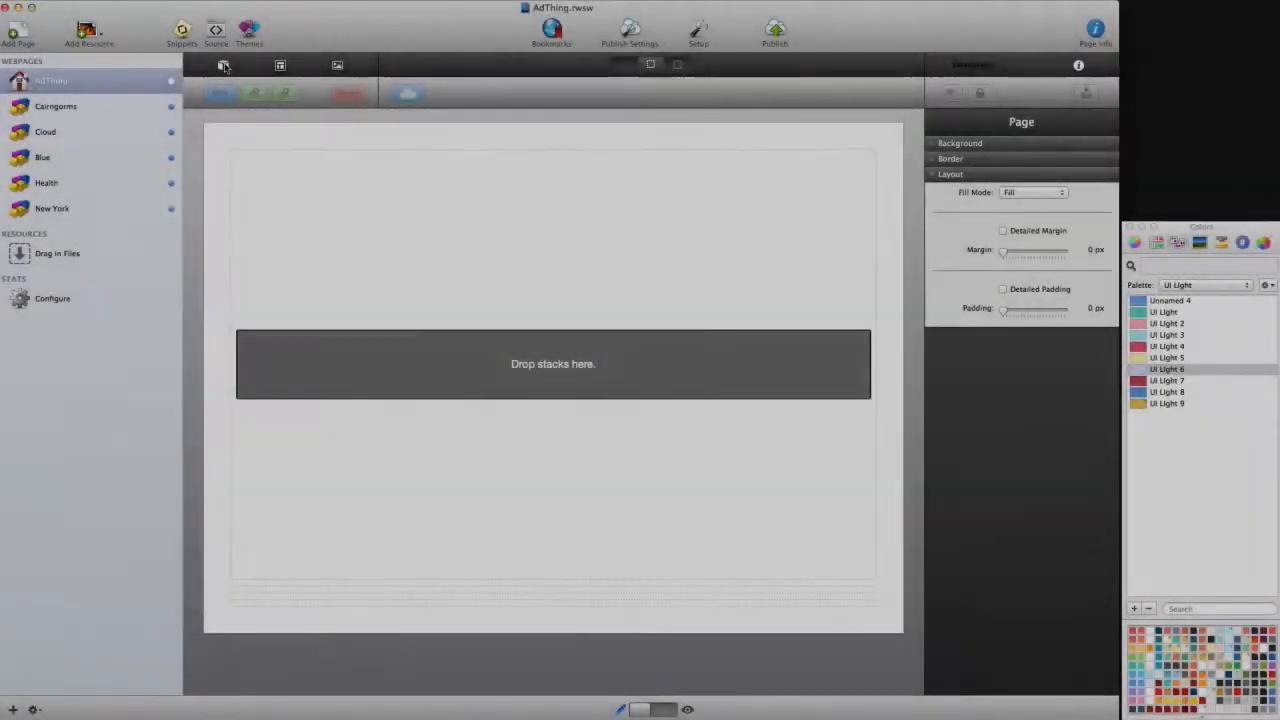
# Step: Add an AdThing stack from the WeaverThings stack elements to the empty AdThing page
pyautogui.click(223, 65)
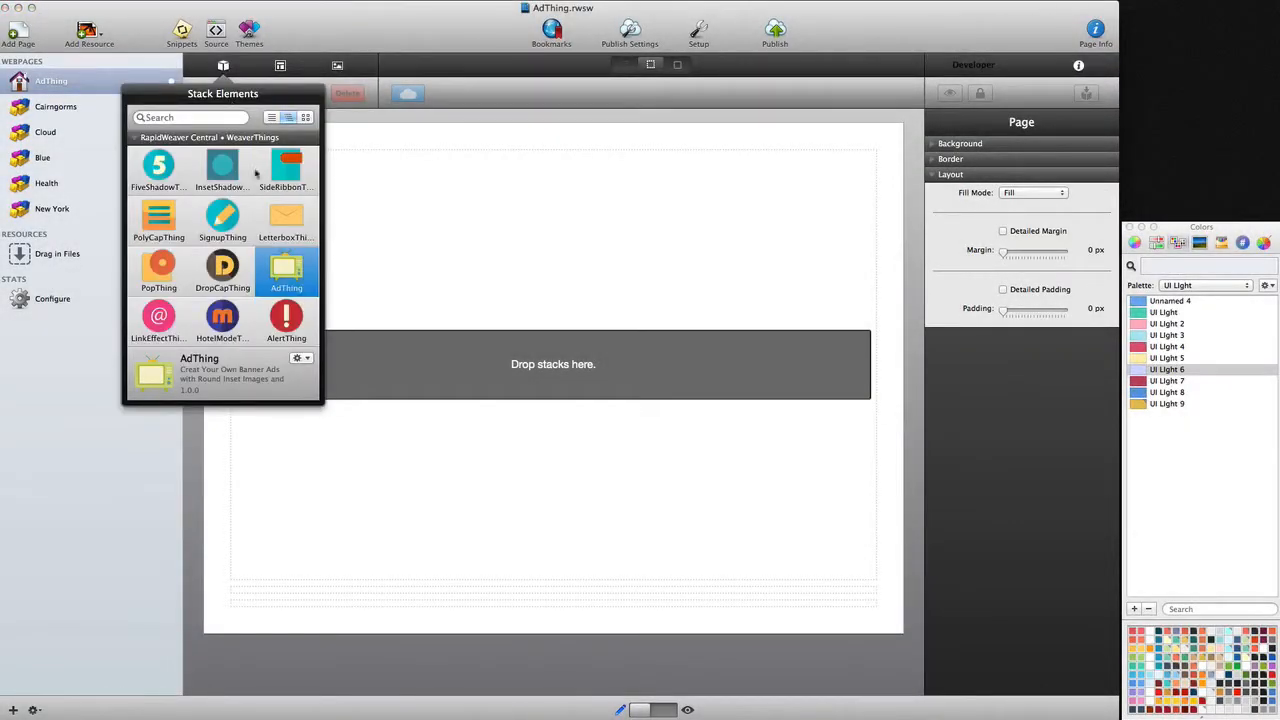
pyautogui.moveTo(288, 268); pyautogui.dragTo(400, 352)
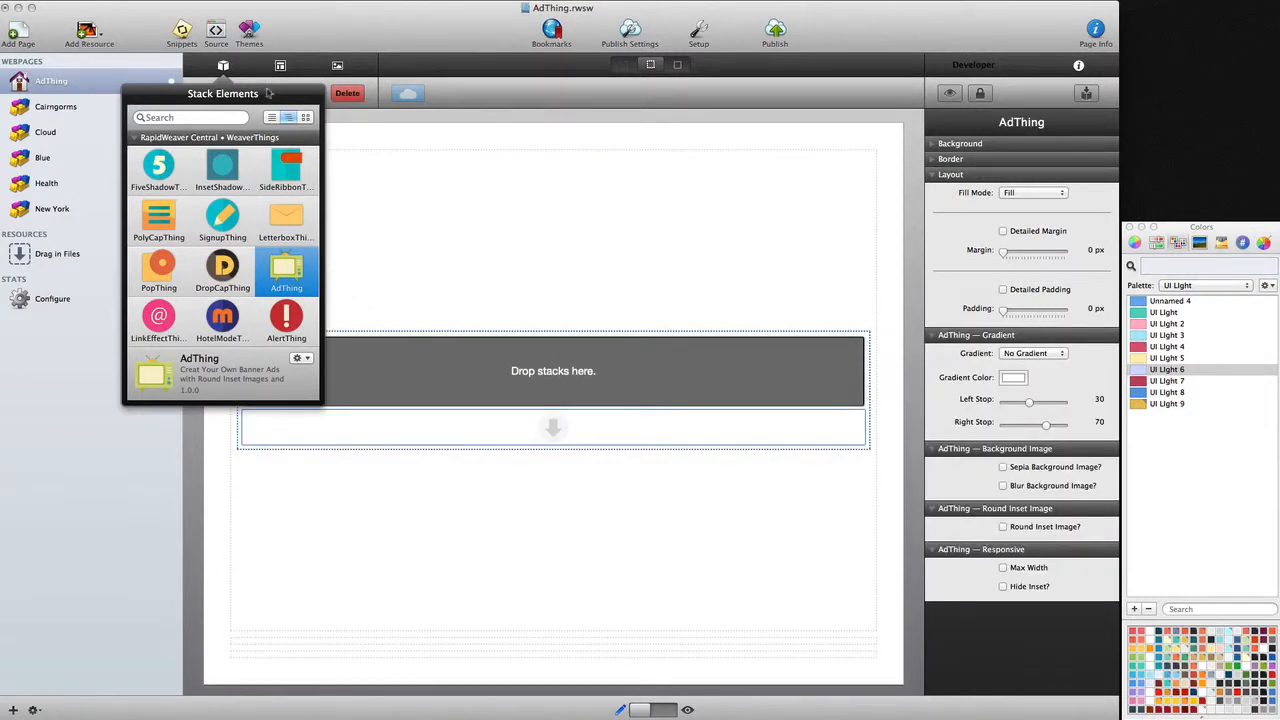
pyautogui.click(224, 67)
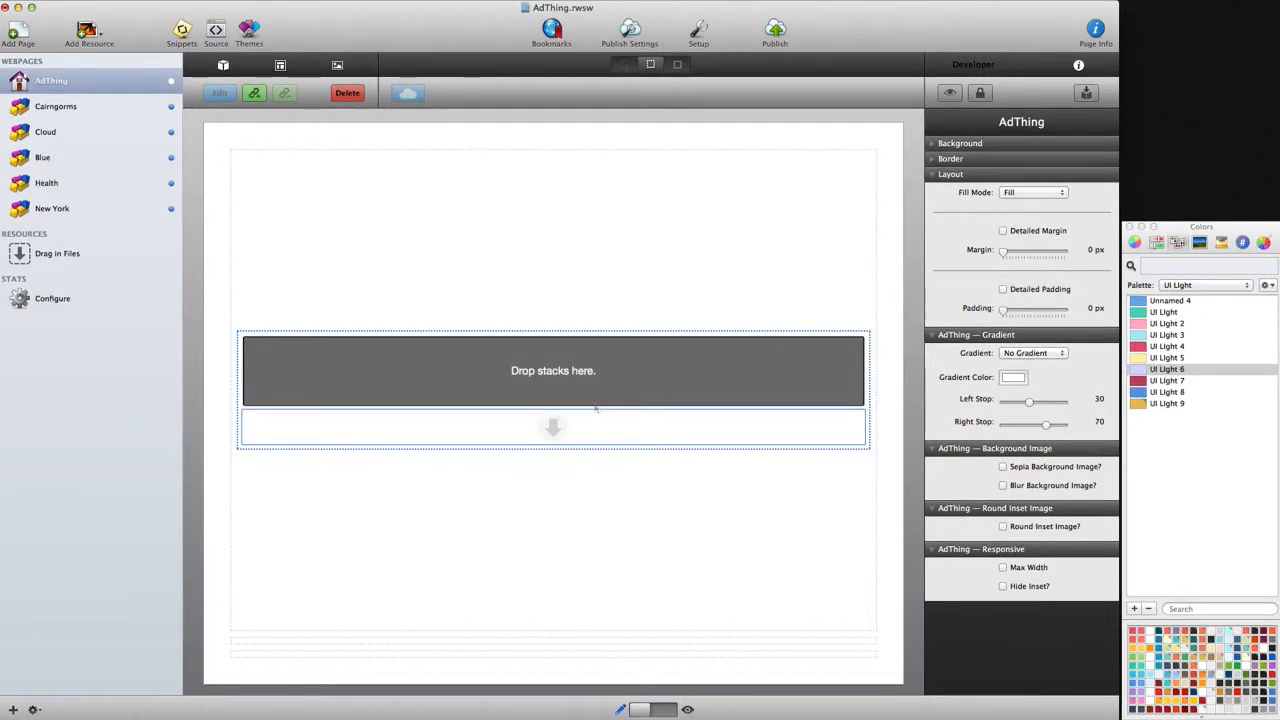
# Step: Place accounting.jpg from the AdThing Tutorial folder in the AdThing stack's image area and close the folder window
pyautogui.click(60, 719)
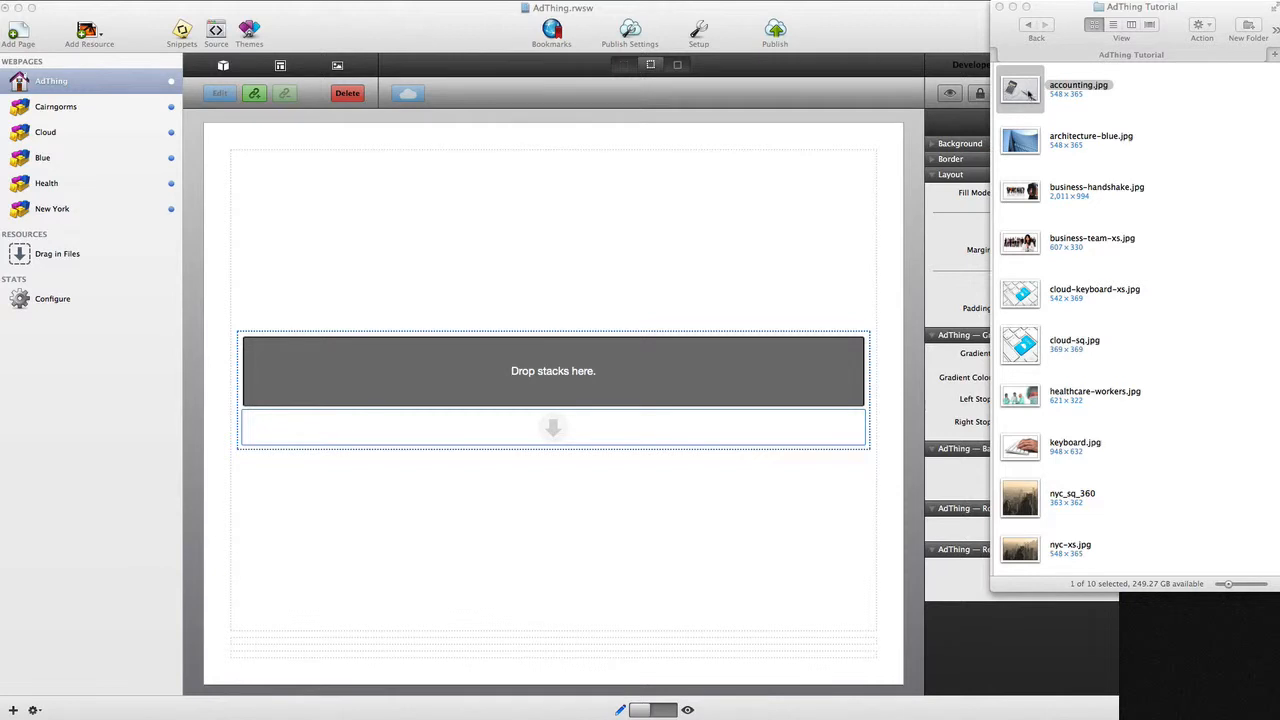
pyautogui.moveTo(1020, 90); pyautogui.dragTo(589, 435)
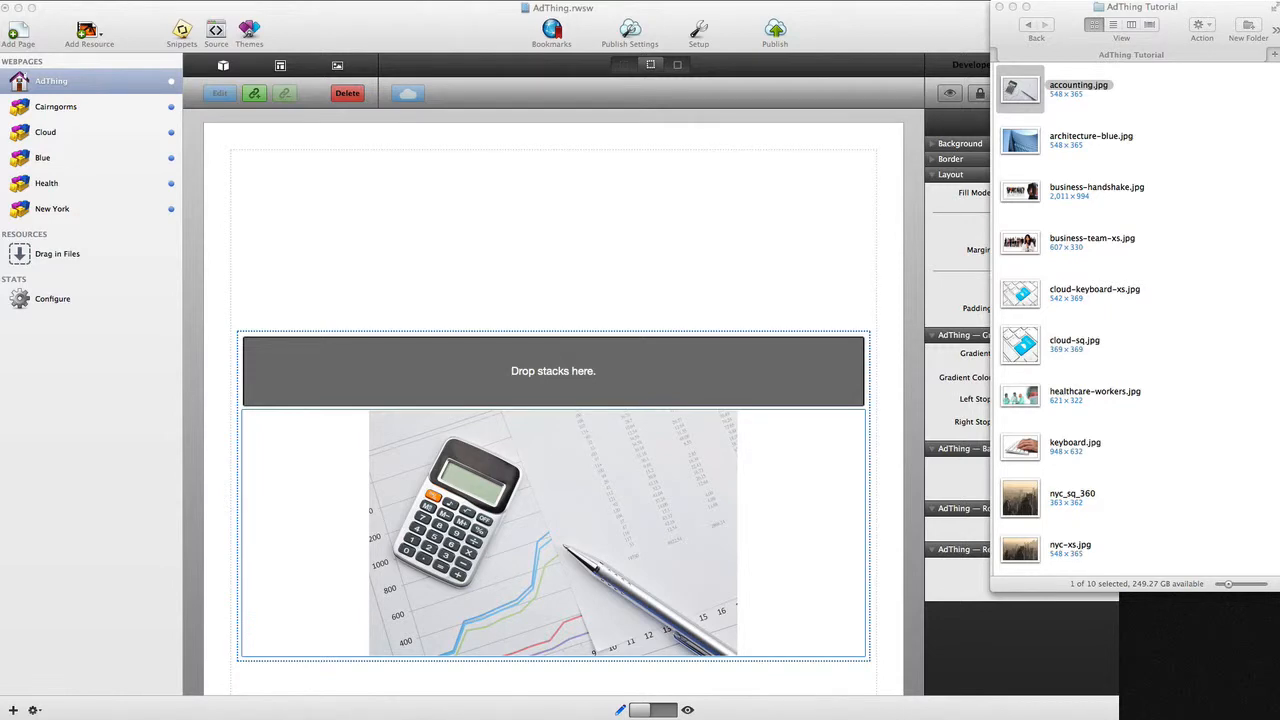
pyautogui.click(998, 7)
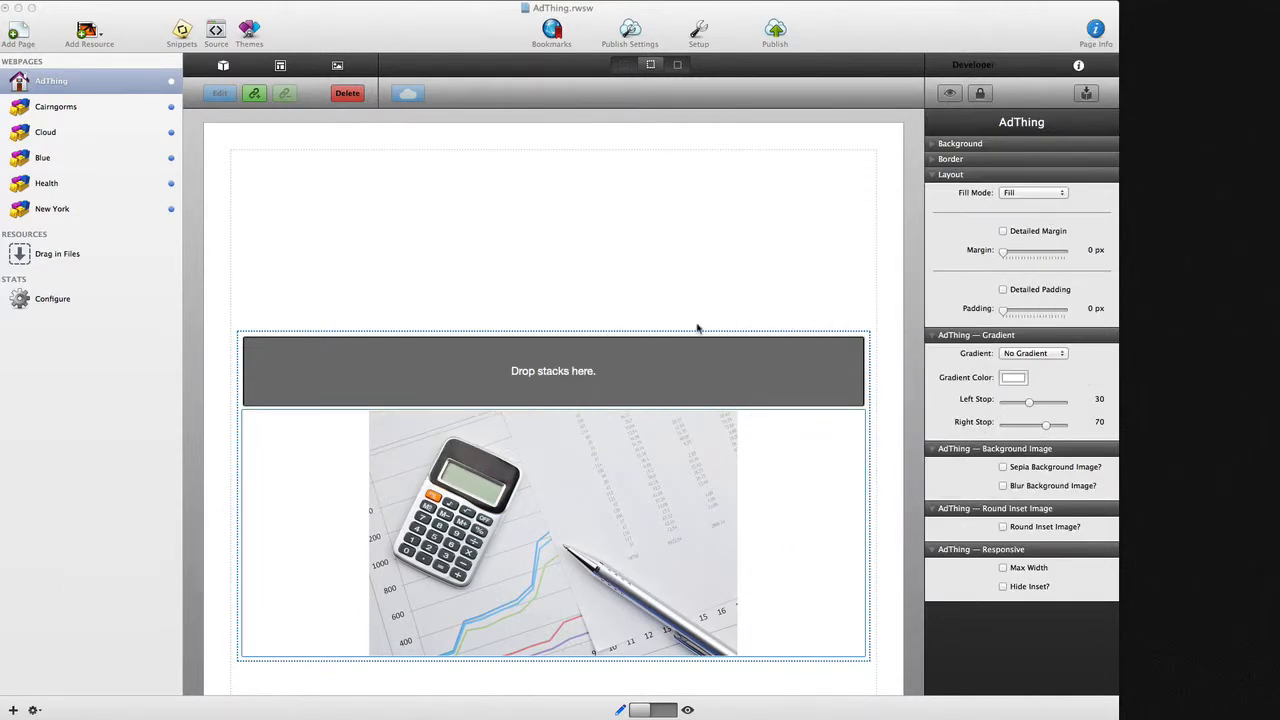
# Step: Resize the accounting image to 1024 px wide and 300 px high with Scale to Fill mode, and finish editing it
pyautogui.doubleClick(646, 451)
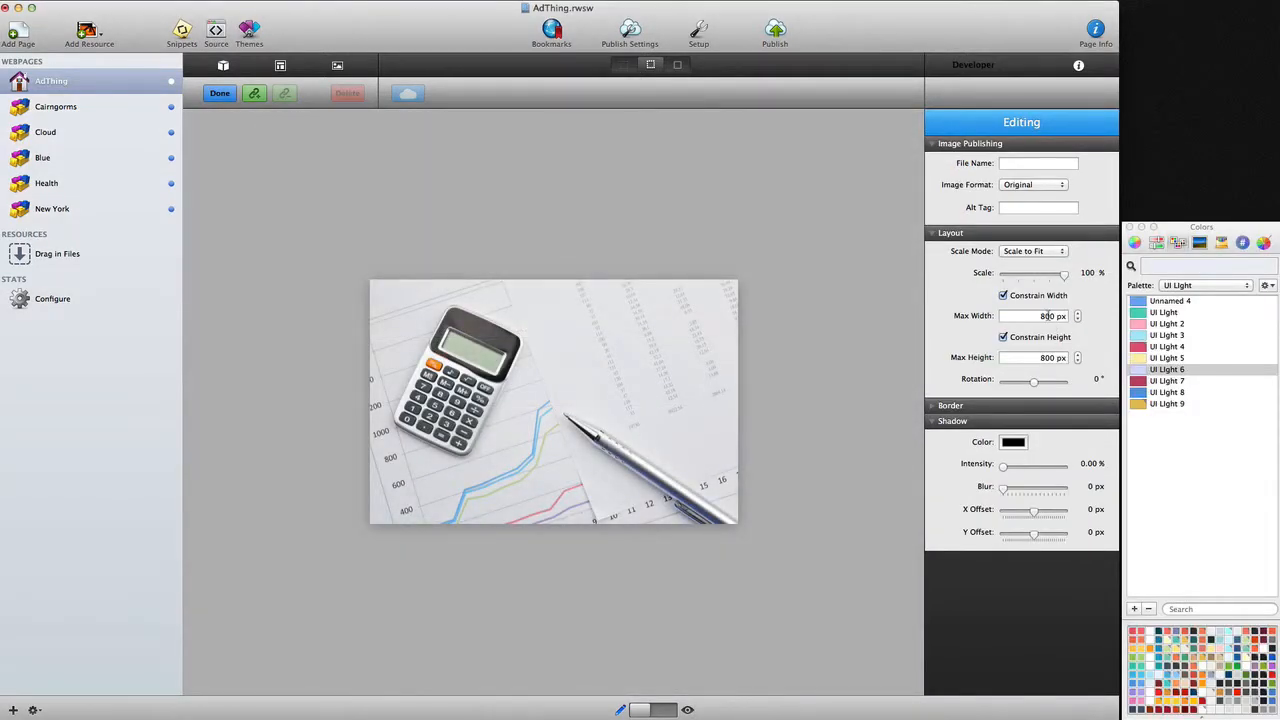
pyautogui.doubleClick(1047, 316)
pyautogui.write('1024')
pyautogui.press('Tab')
pyautogui.write('3')
pyautogui.press('Return')
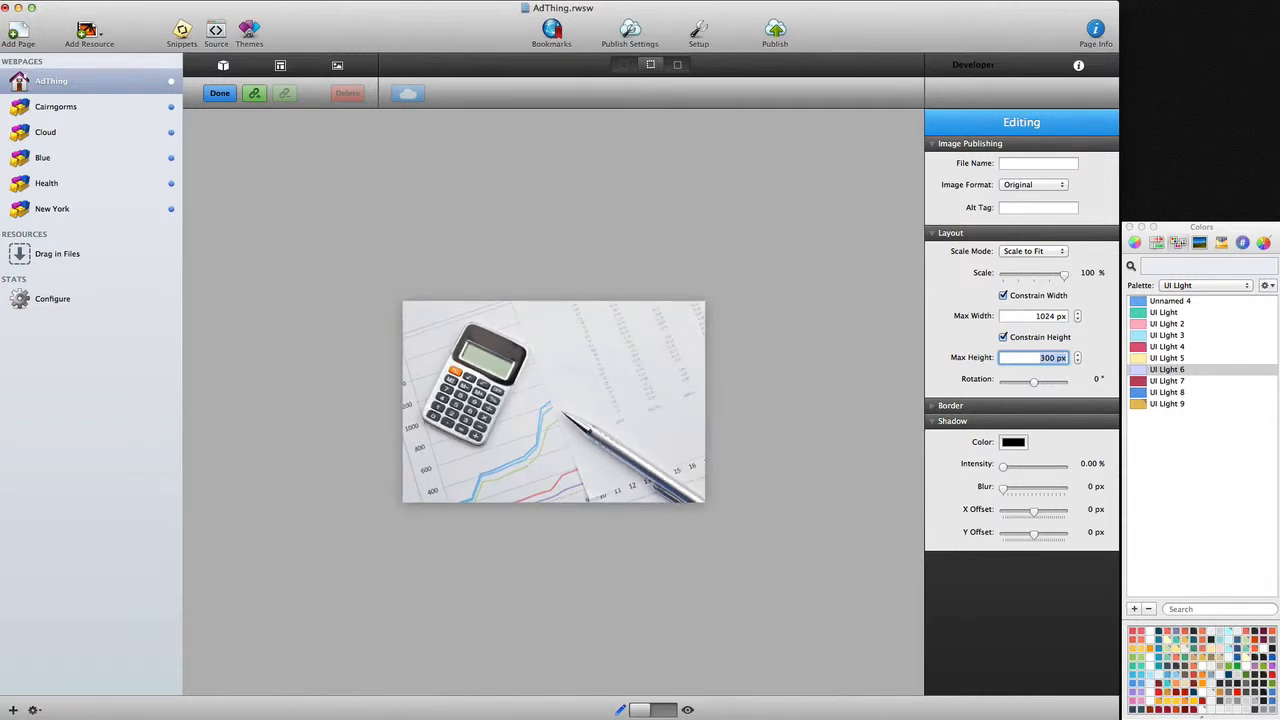
pyautogui.click(1052, 251)
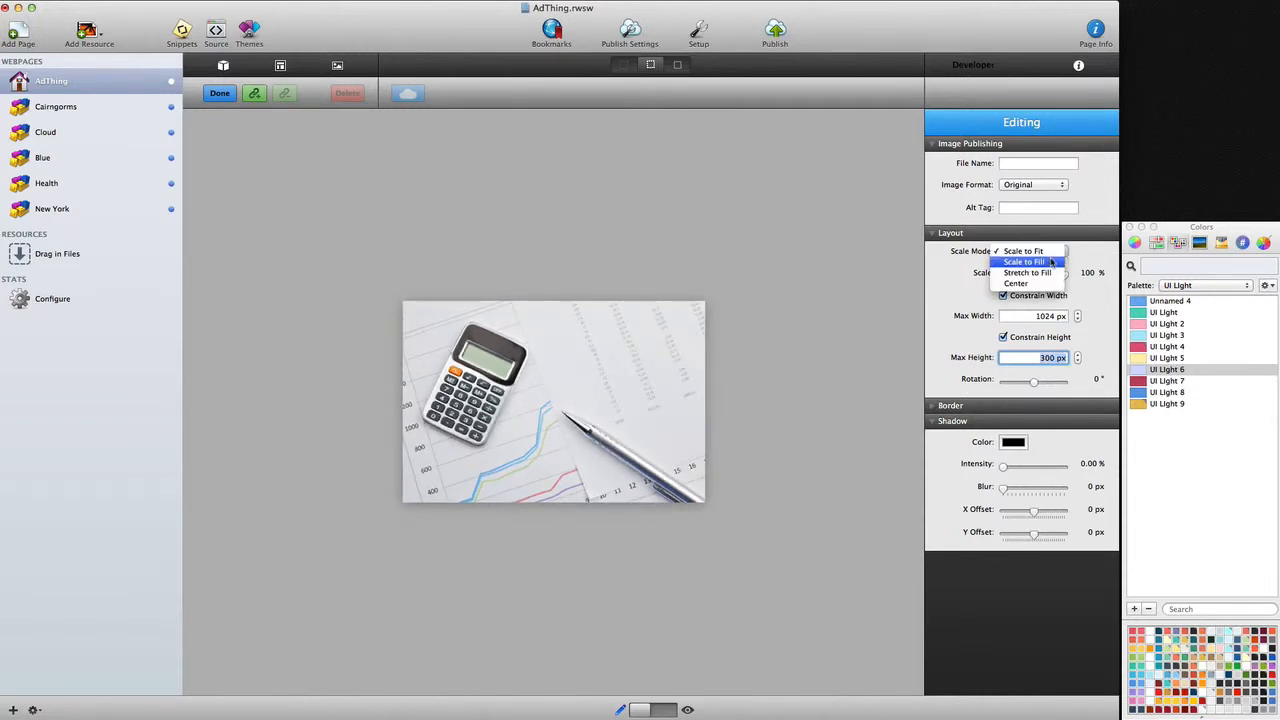
pyautogui.click(1052, 262)
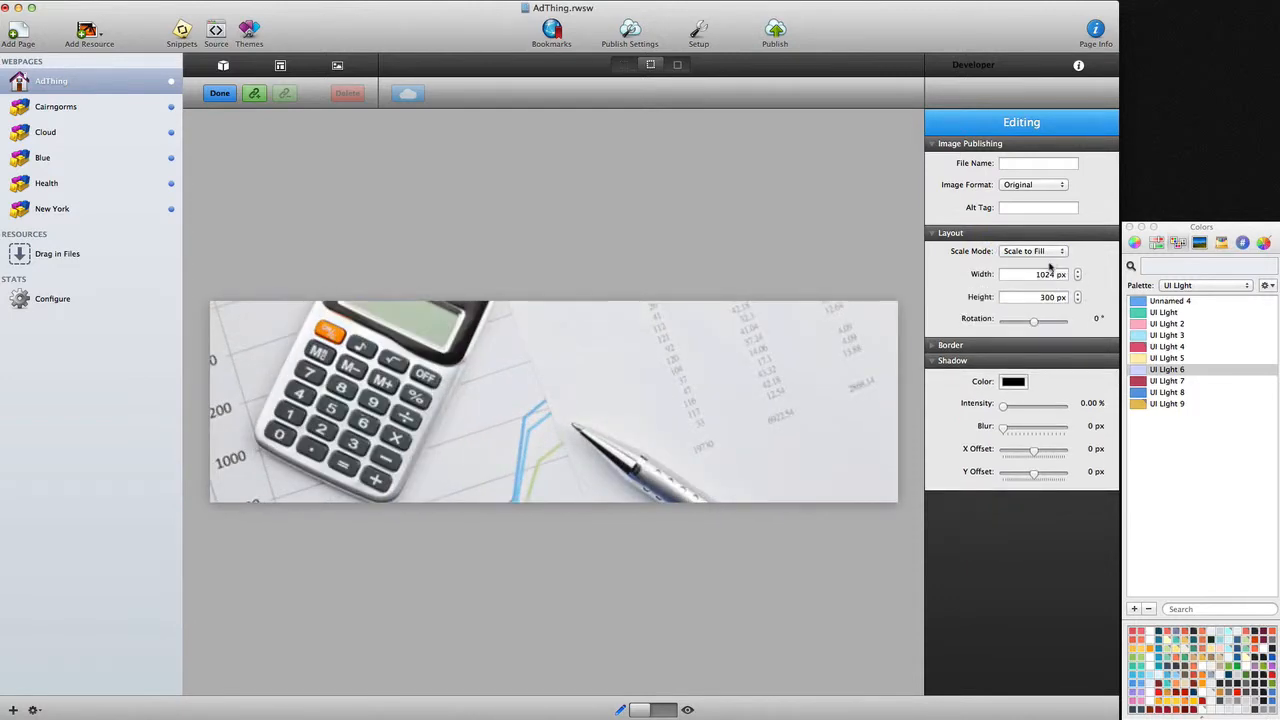
pyautogui.click(220, 94)
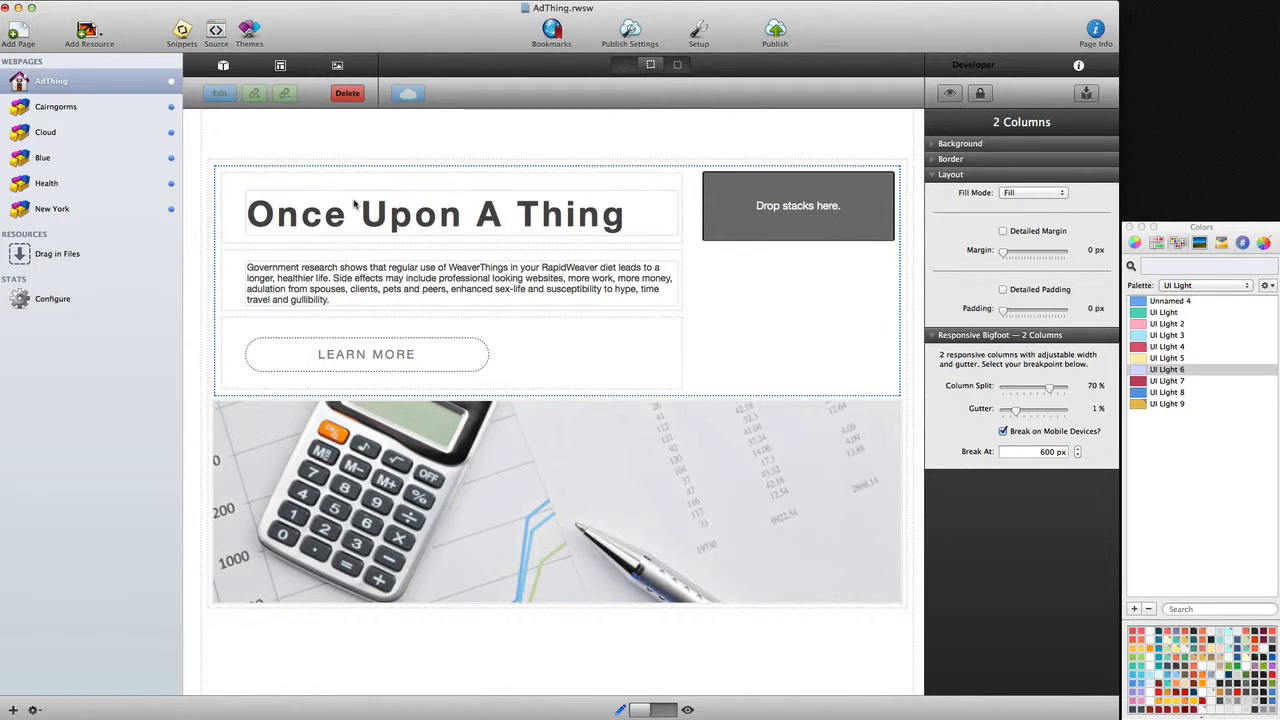
# Step: Select the whole AdThing stack and preview how its text overlays the background image without a gradient
pyautogui.click(258, 162)
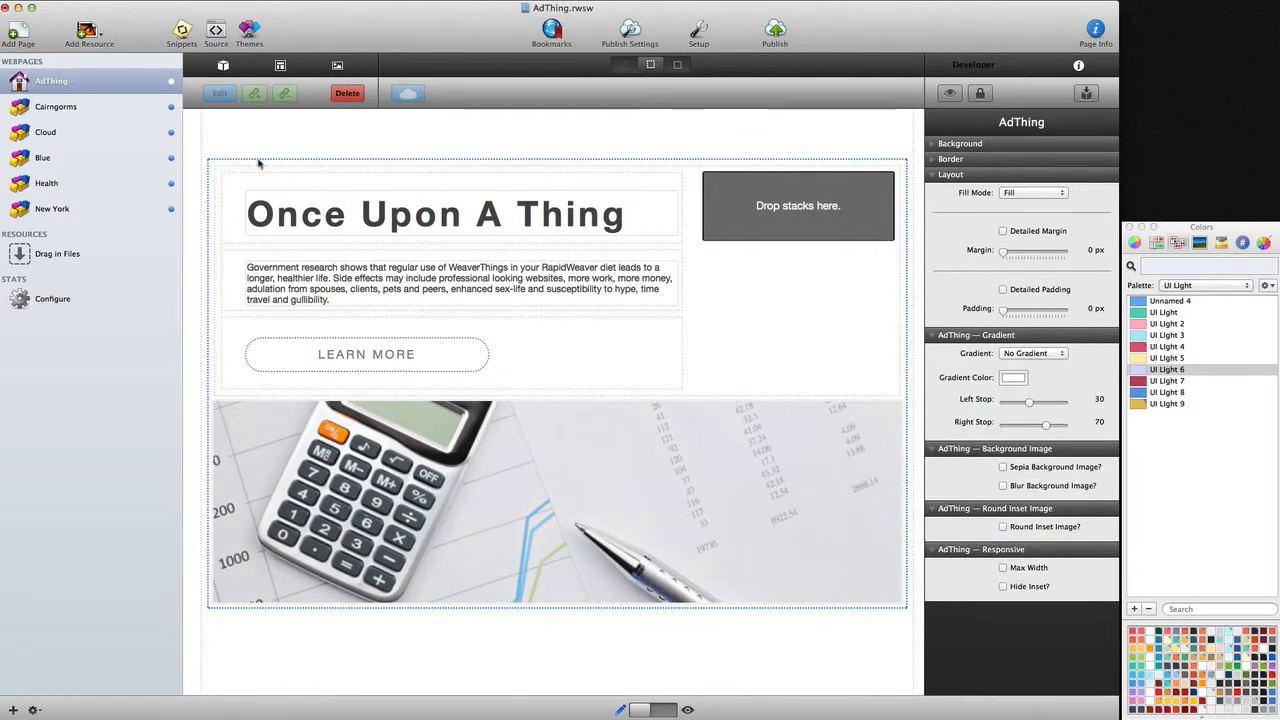
pyautogui.click(670, 710)
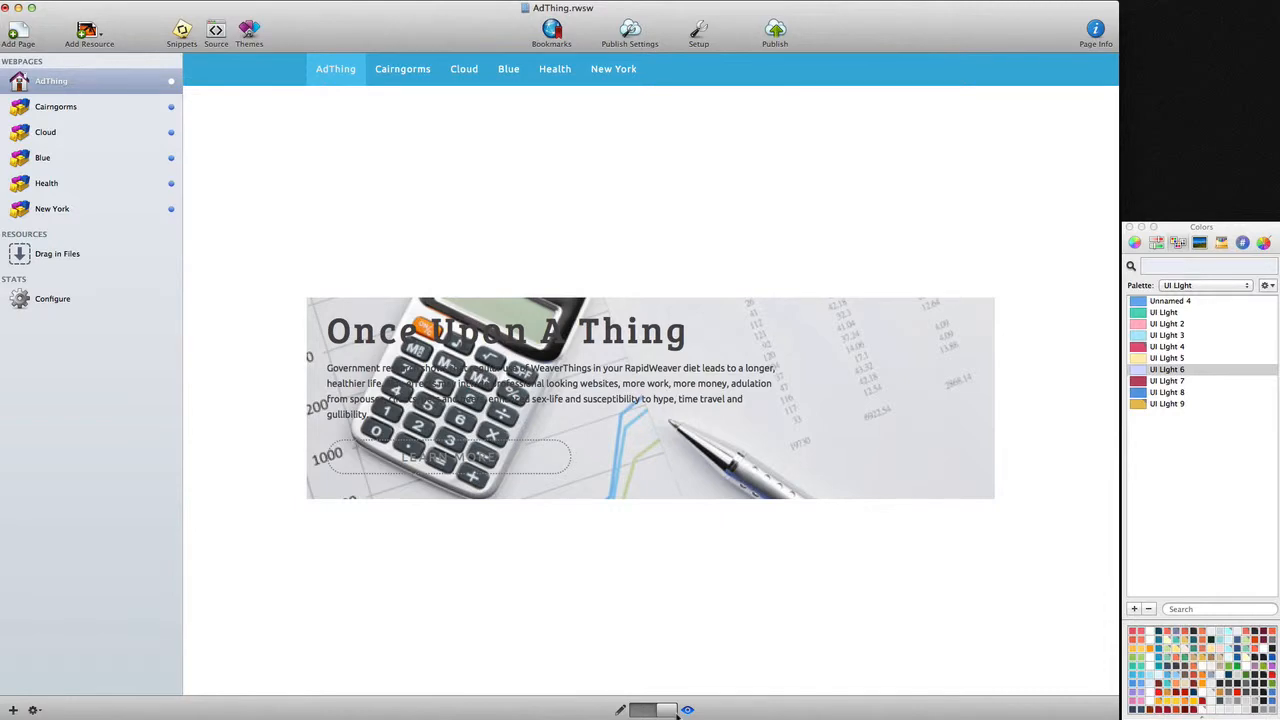
pyautogui.click(634, 712)
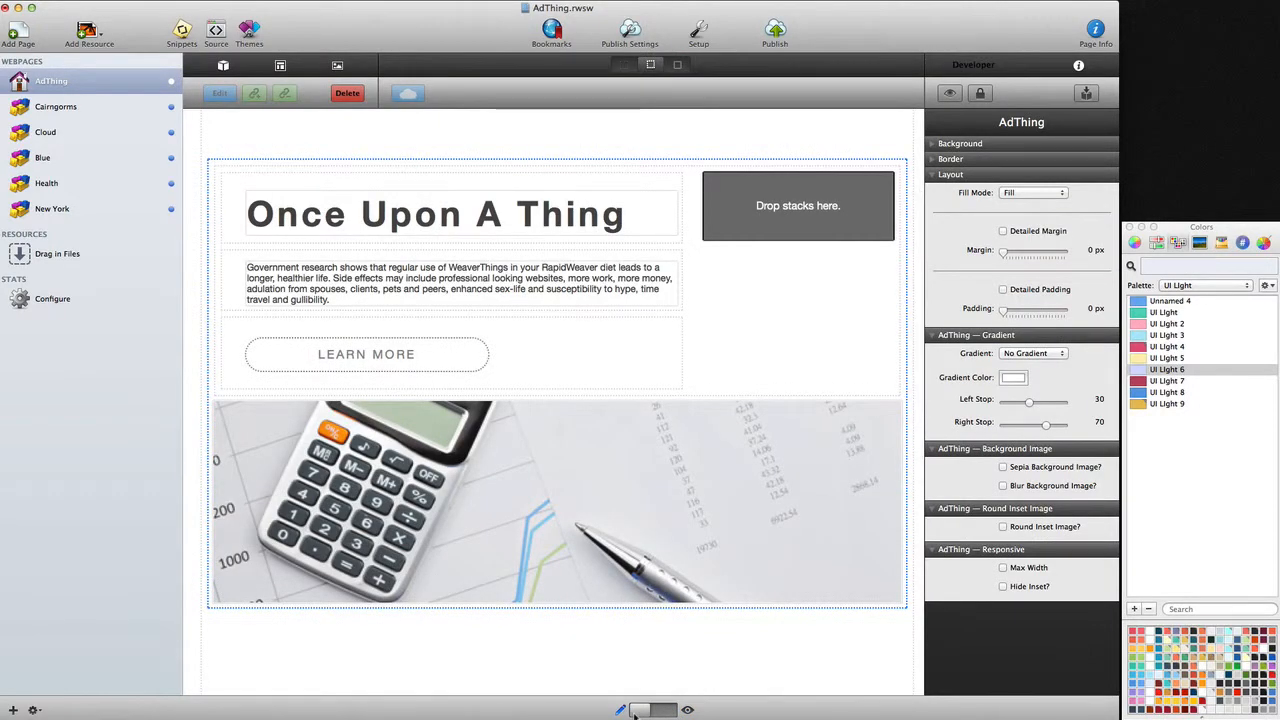
# Step: Set the AdThing stack's gradient to Fade To Right and check the banner in preview
pyautogui.click(1048, 355)
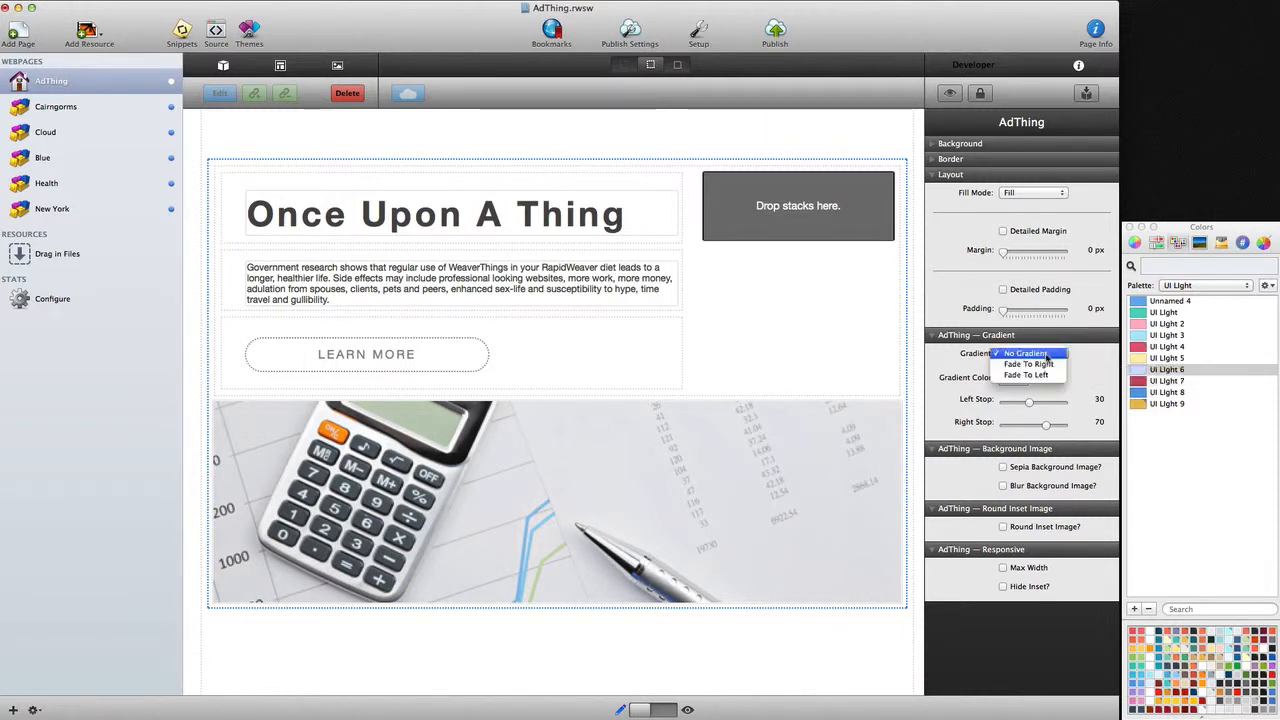
pyautogui.click(1048, 364)
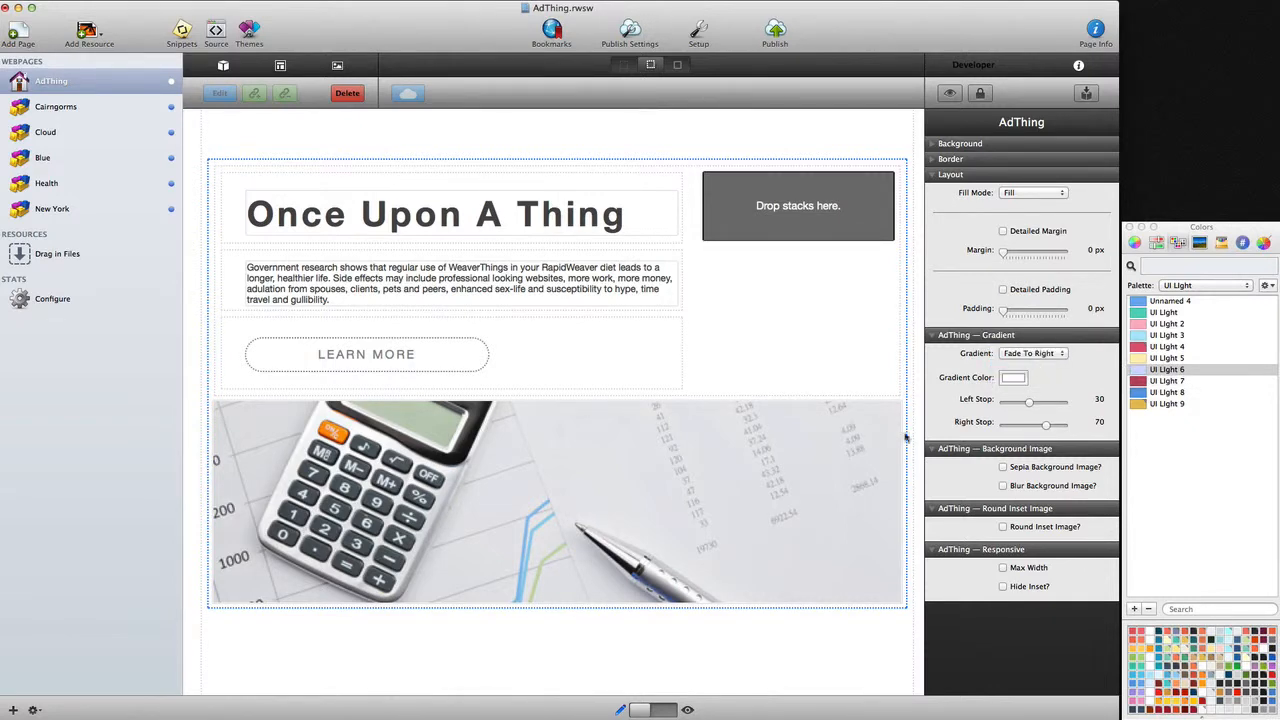
pyautogui.click(666, 710)
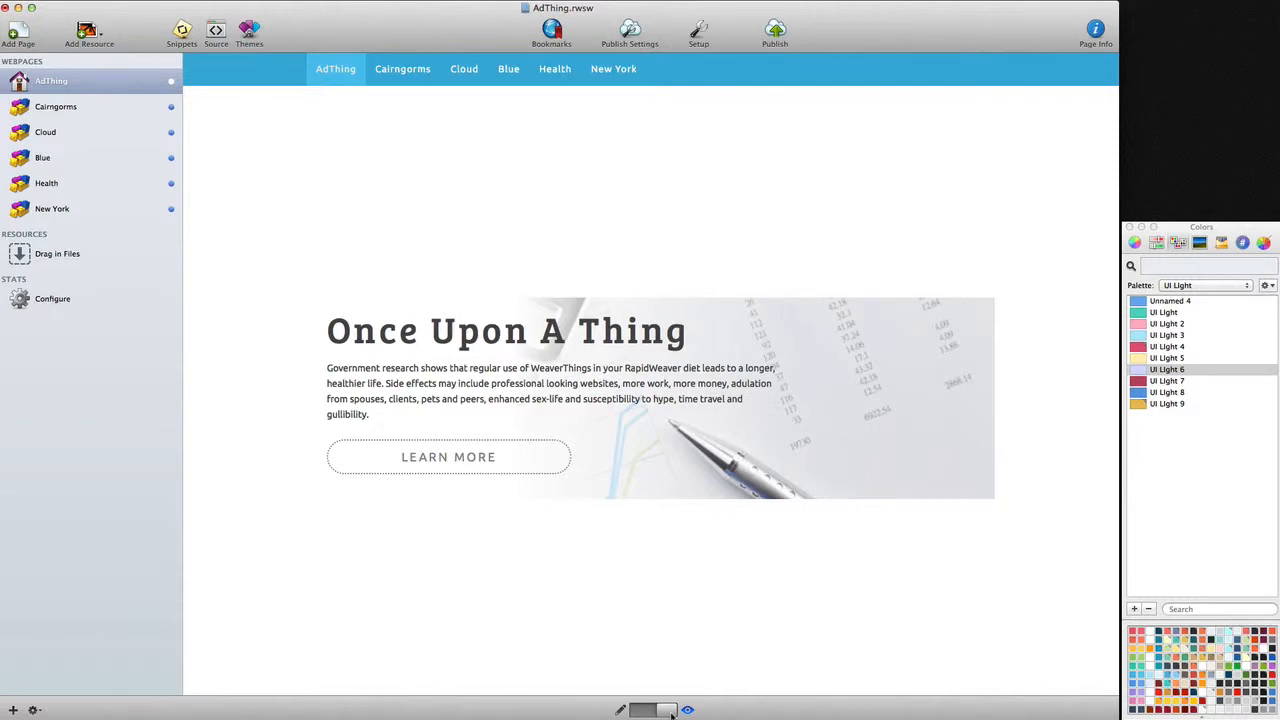
pyautogui.click(654, 711)
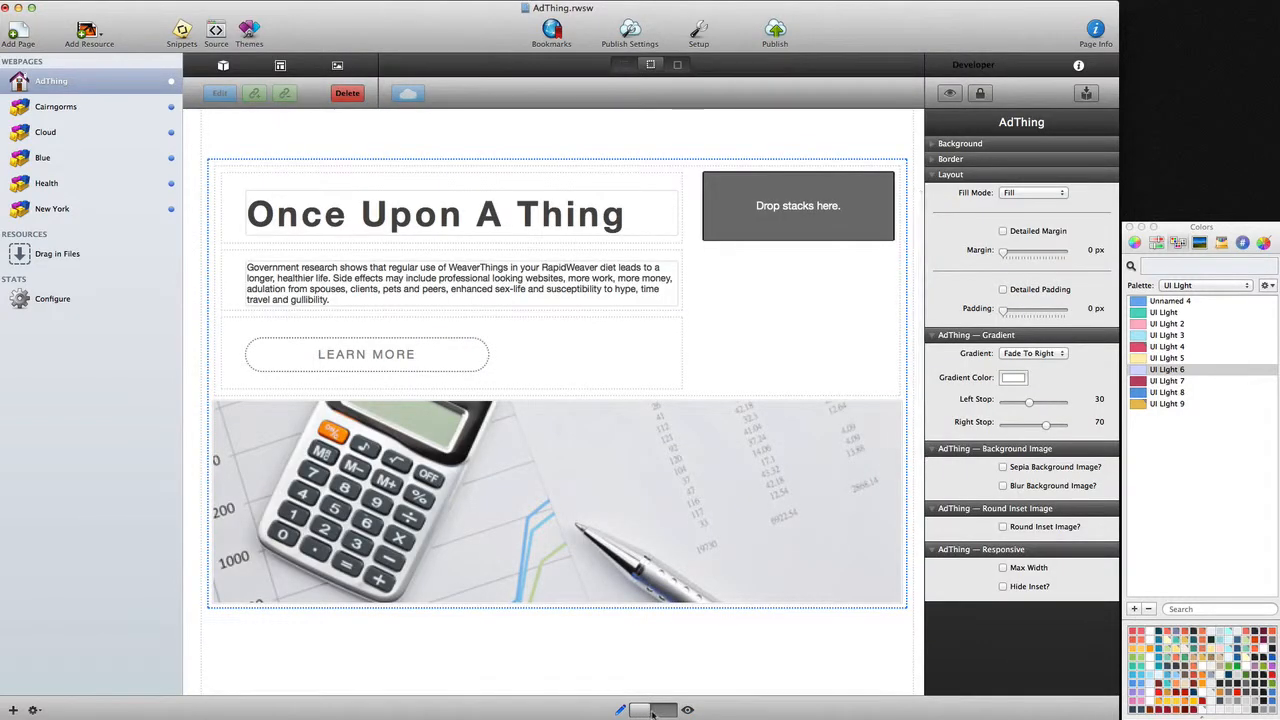
# Step: Give the AdThing stack a 1 px light grey border and preview the banner
pyautogui.click(933, 160)
pyautogui.moveTo(1003, 223); pyautogui.dragTo(1009, 223)
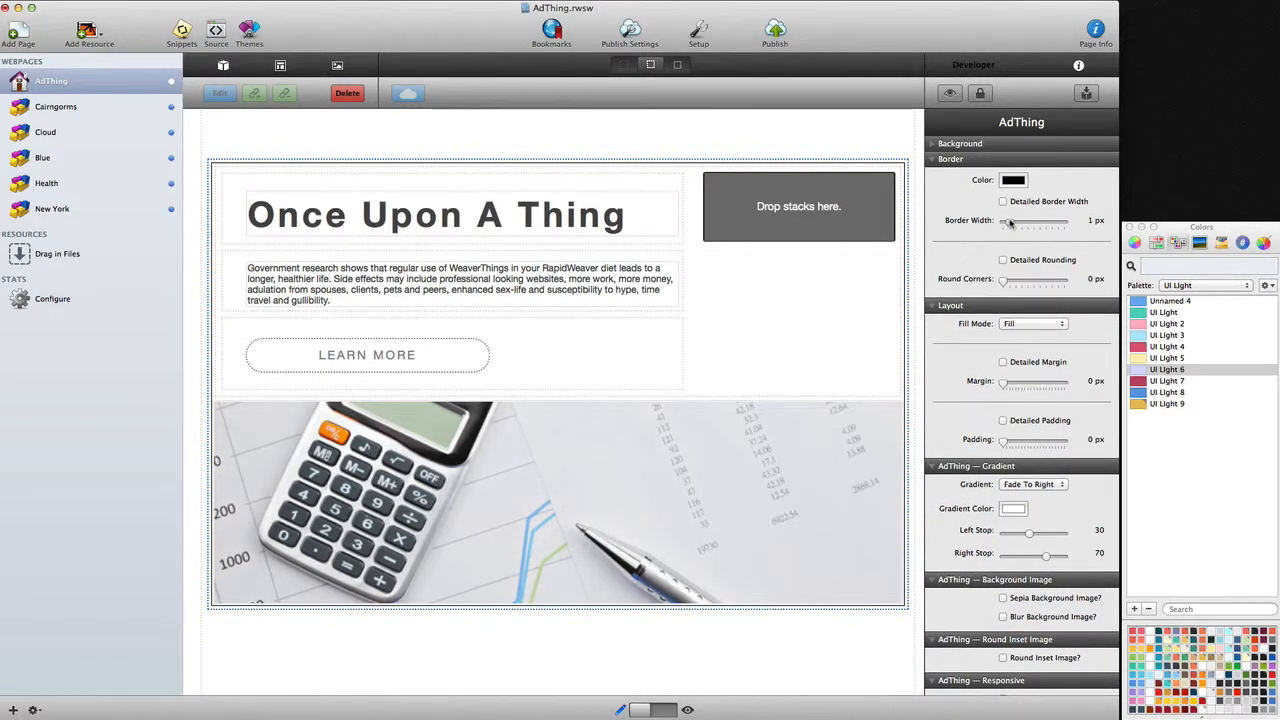
pyautogui.click(1013, 180)
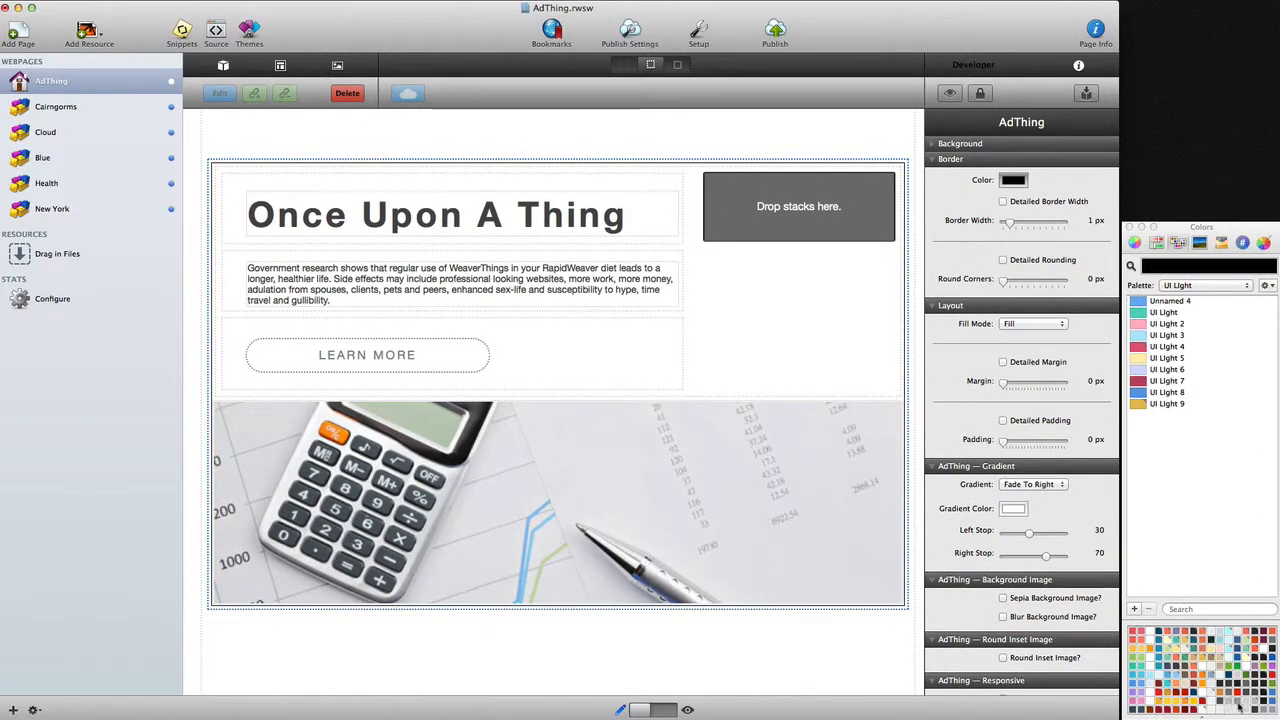
pyautogui.click(1233, 708)
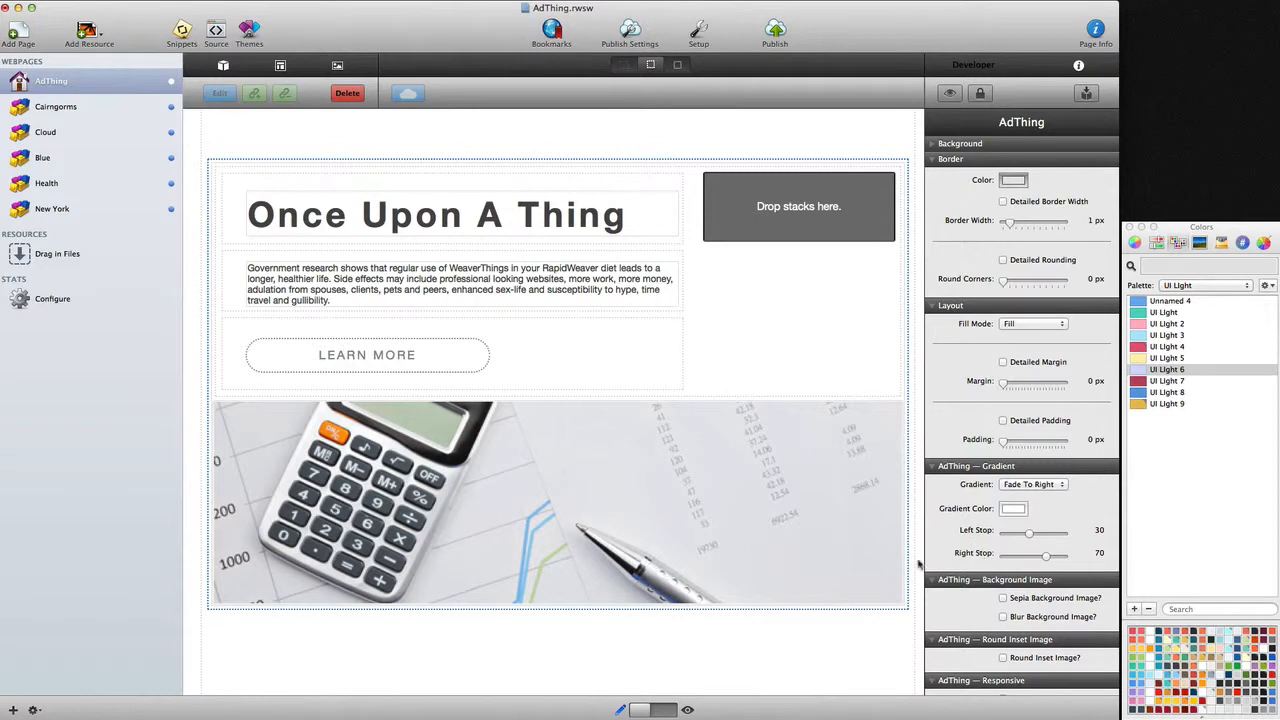
pyautogui.click(682, 710)
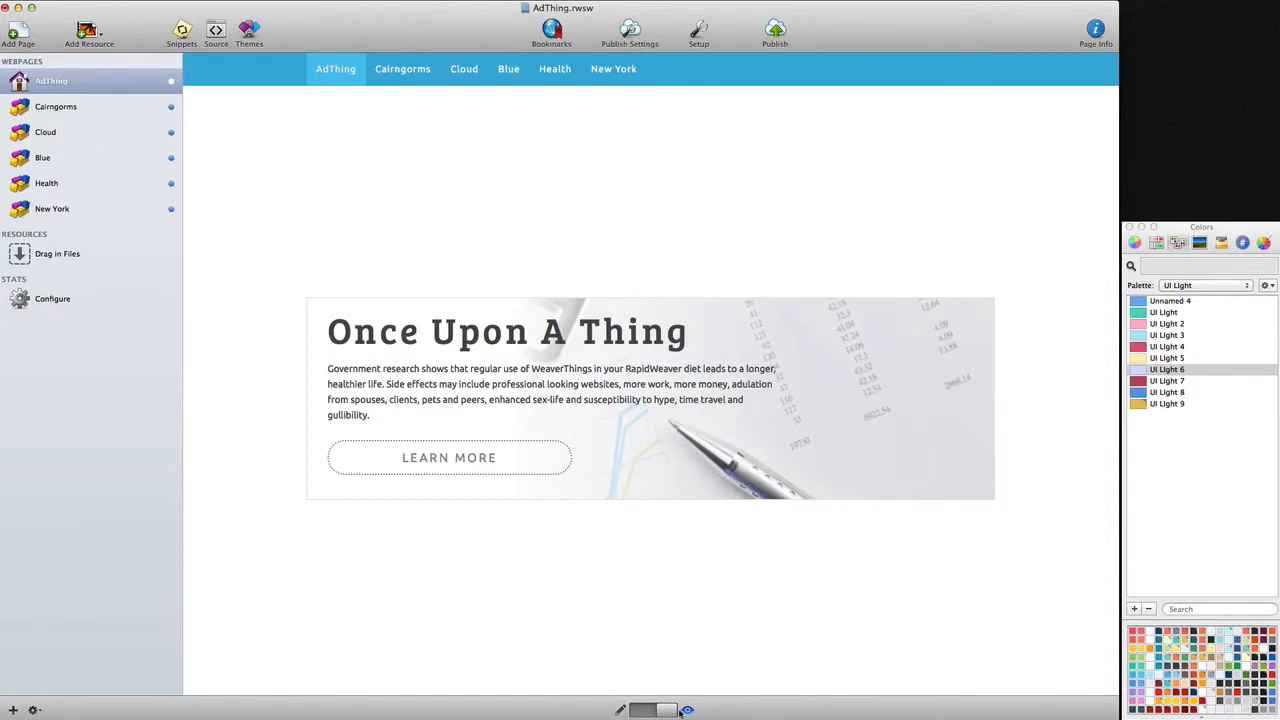
# Step: Add a FiveShadowThing stack below the AdThing stack, place the AdThing inside it and preview the banner
pyautogui.click(621, 710)
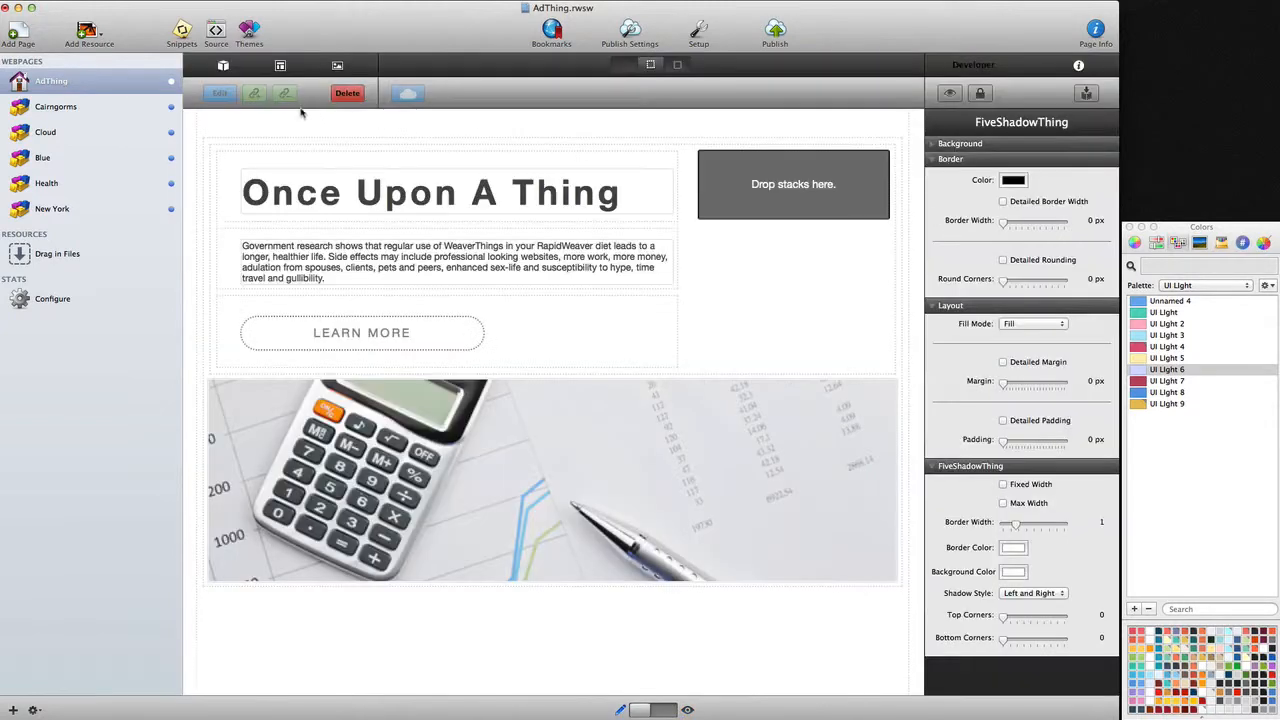
pyautogui.click(223, 65)
pyautogui.moveTo(158, 166); pyautogui.dragTo(676, 594)
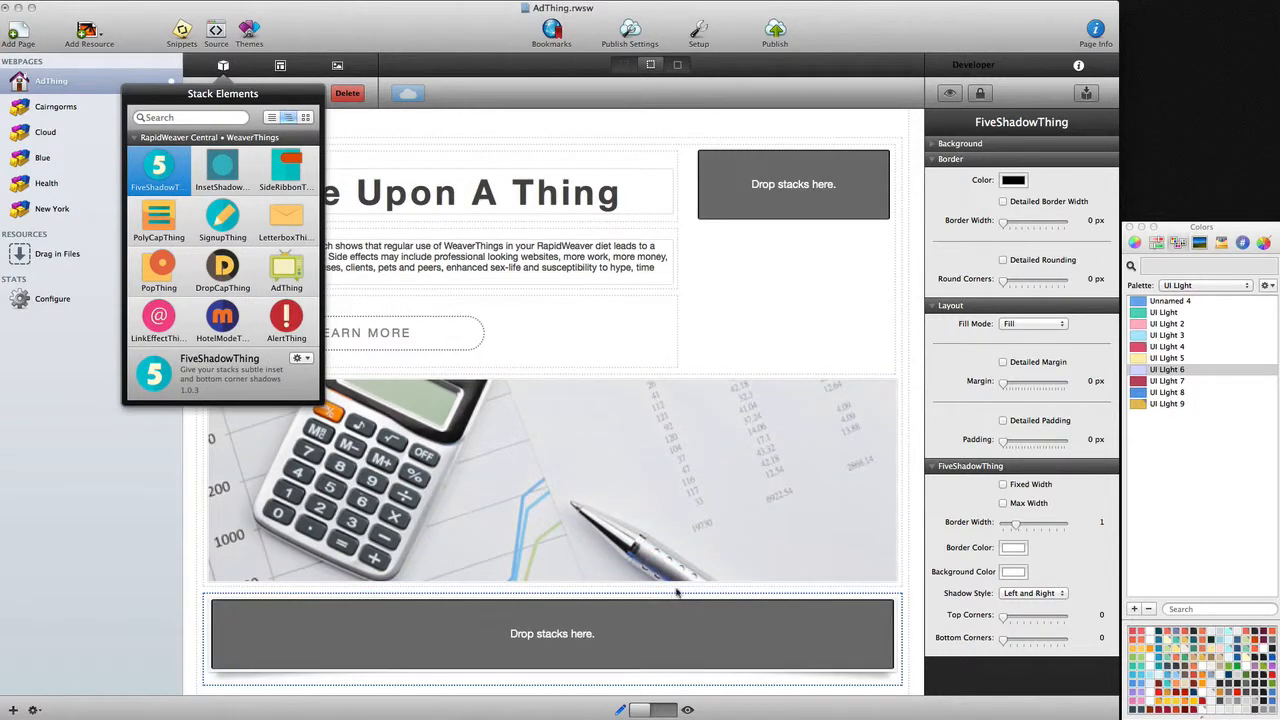
pyautogui.press('super+z')
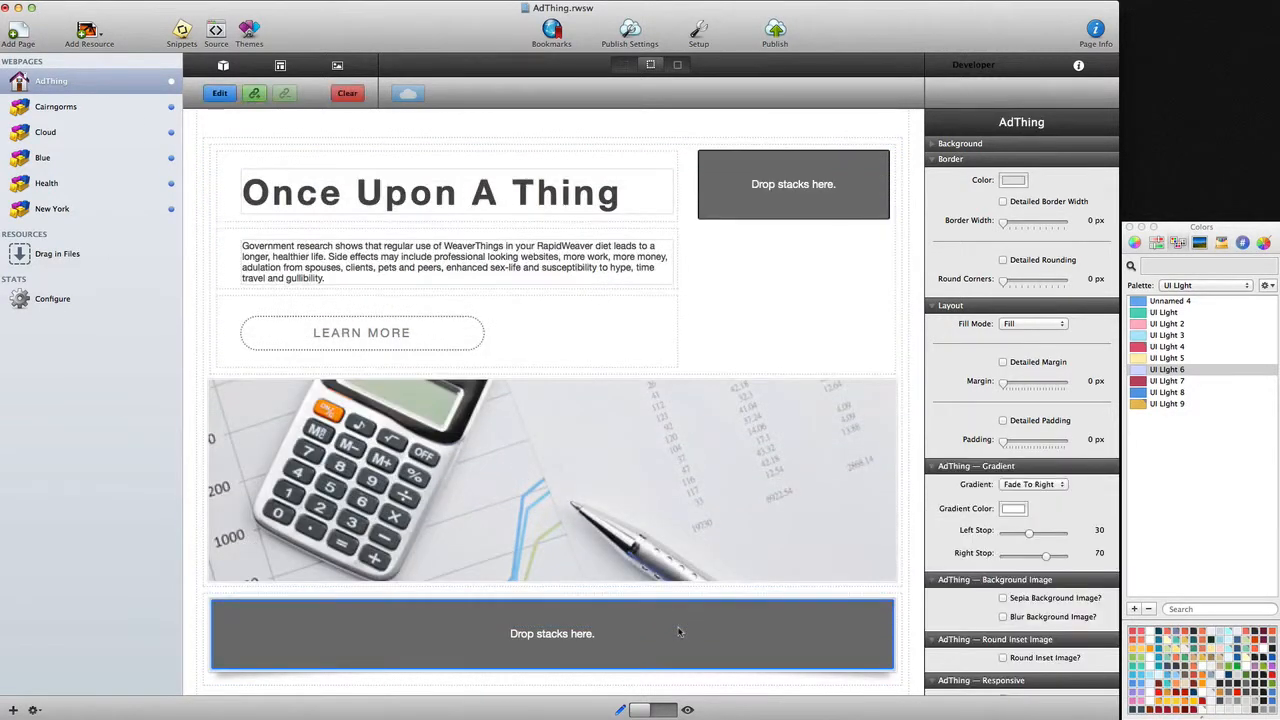
pyautogui.click(670, 710)
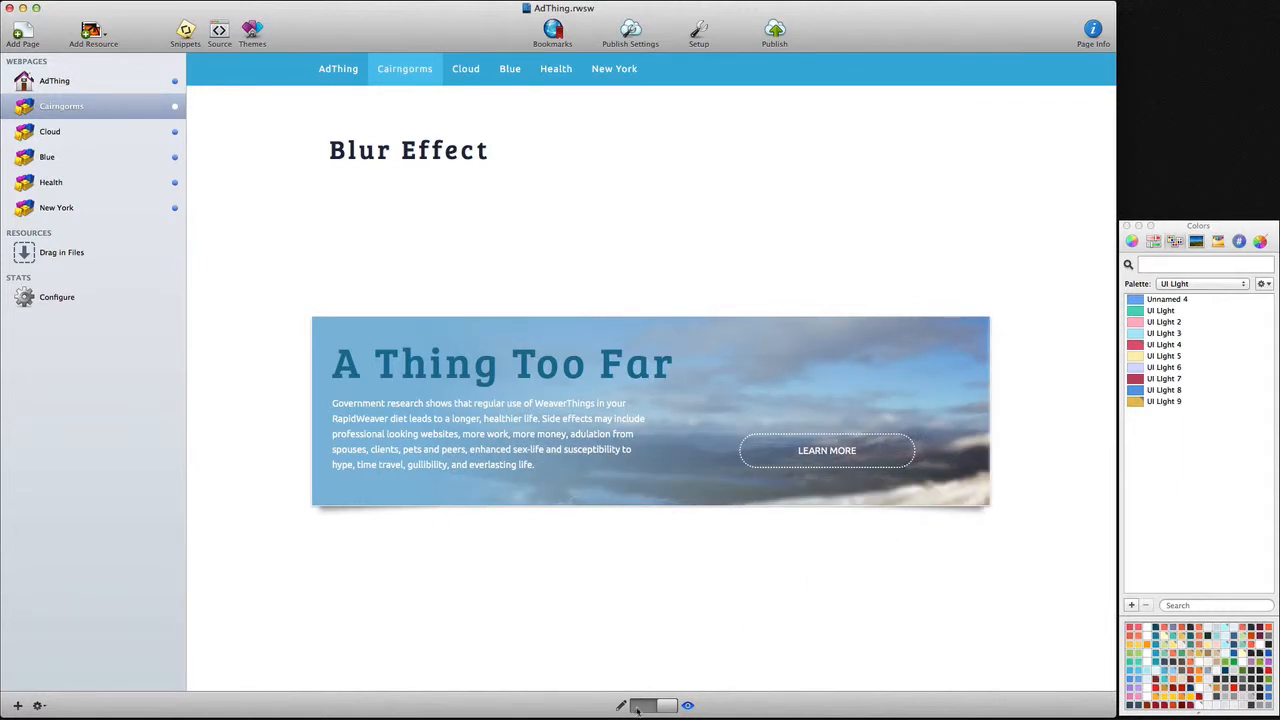
# Step: Set the gradient of the Cairngorms page's AdThing stack to Fade To Right and preview the banner
pyautogui.click(640, 707)
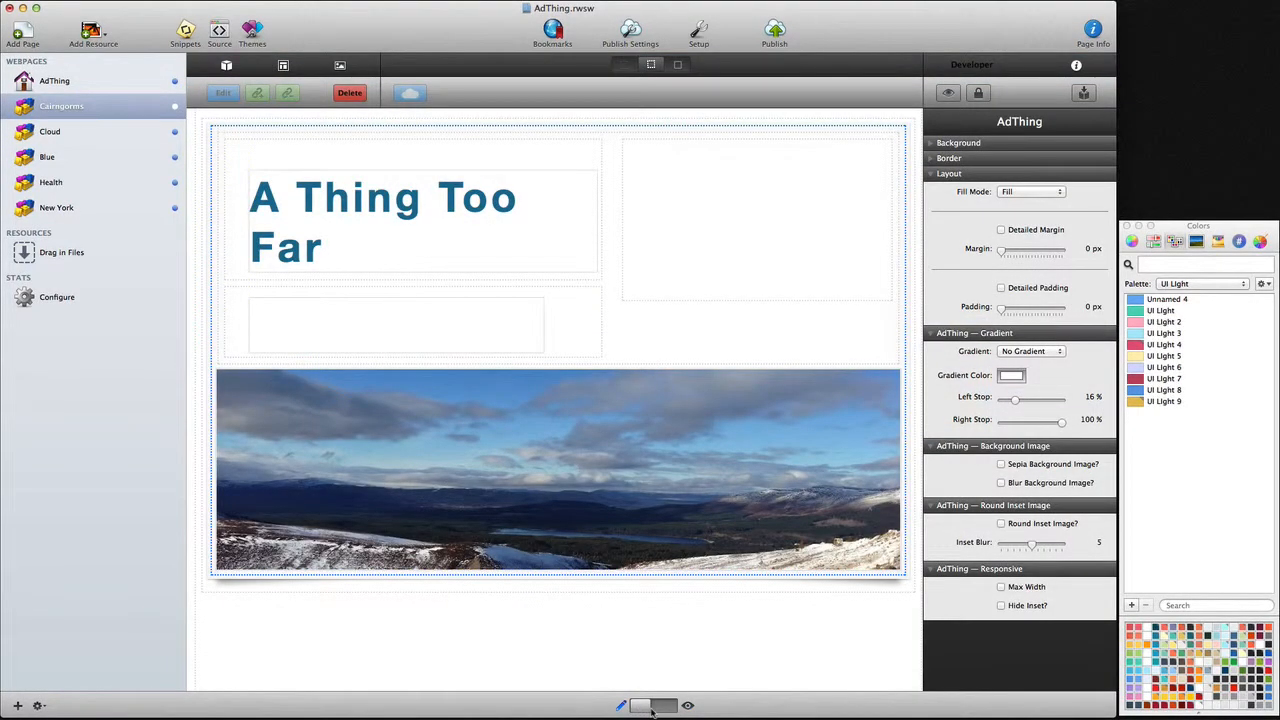
pyautogui.click(1037, 351)
pyautogui.click(1037, 364)
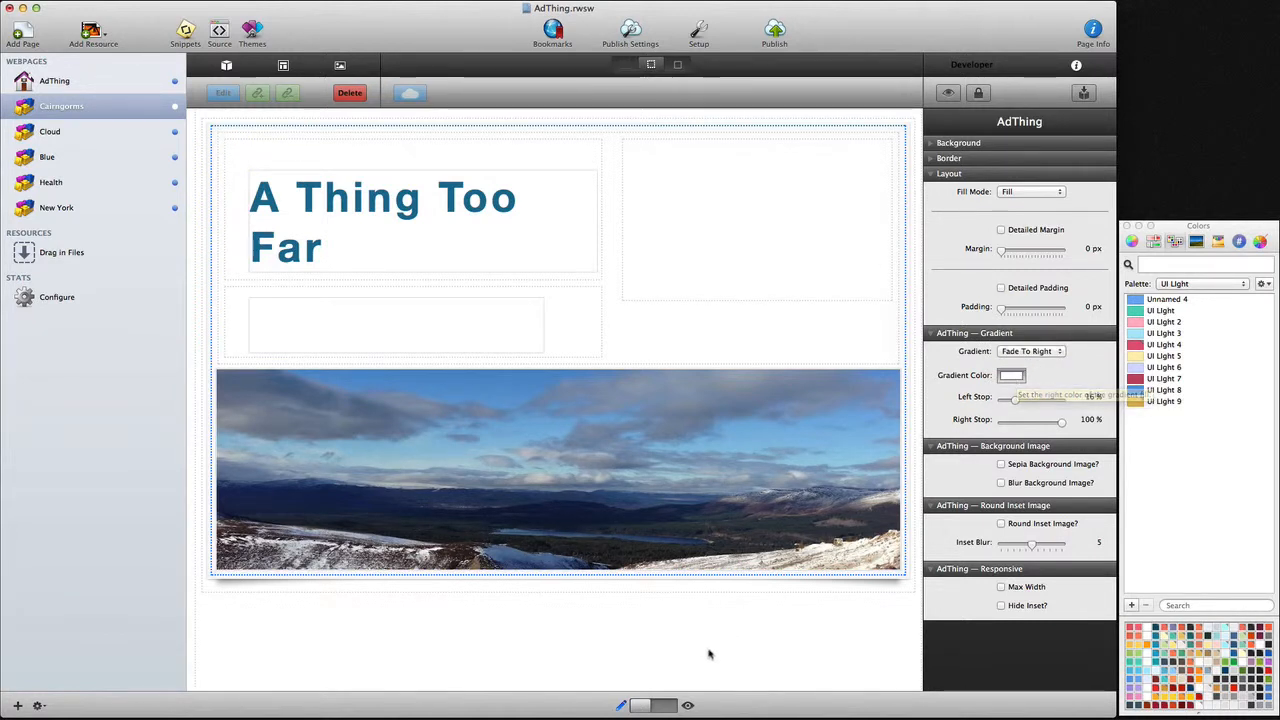
pyautogui.click(668, 706)
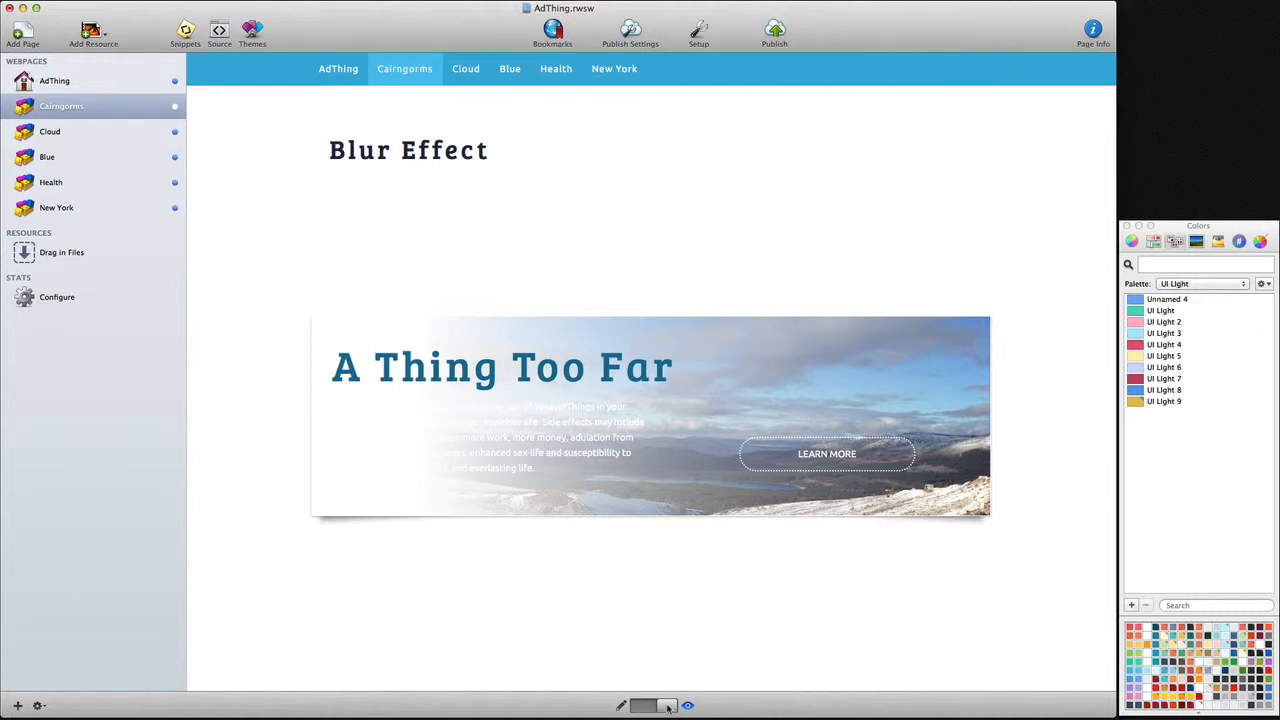
# Step: Sample a light blue from the sky in the landscape image as the AdThing's gradient colour, and preview the banner
pyautogui.click(645, 706)
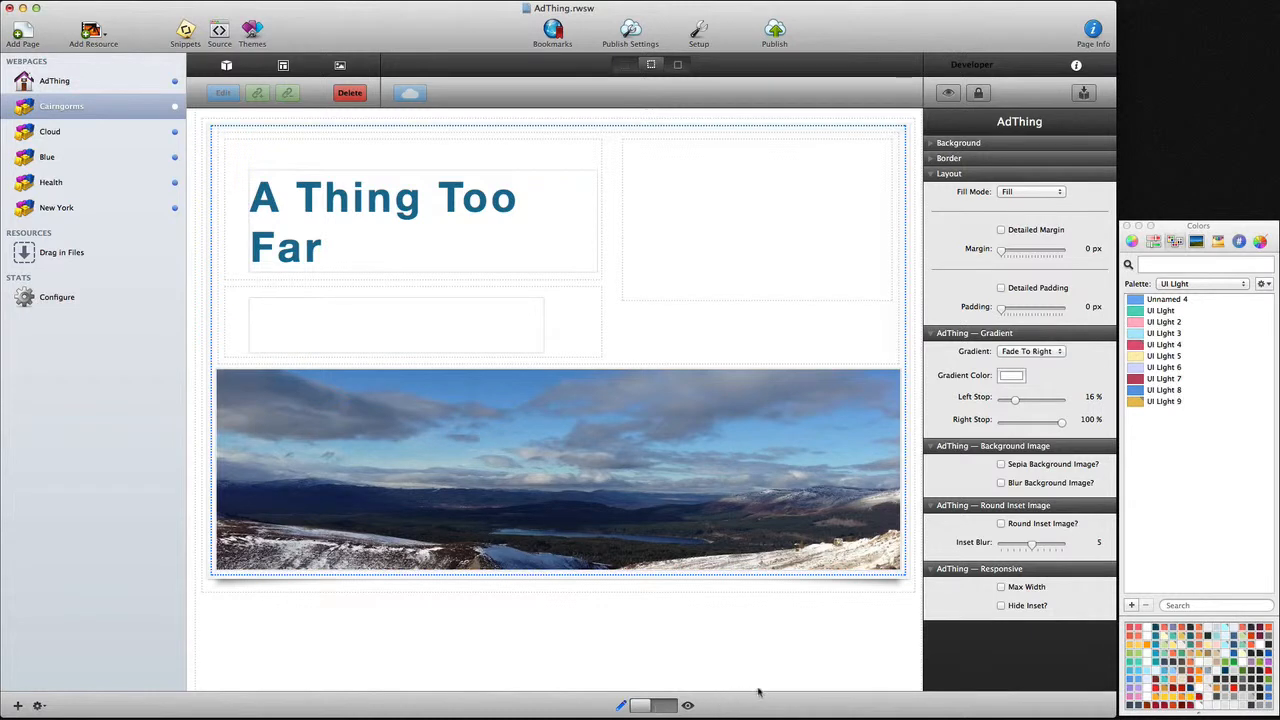
pyautogui.click(1011, 376)
pyautogui.click(1129, 264)
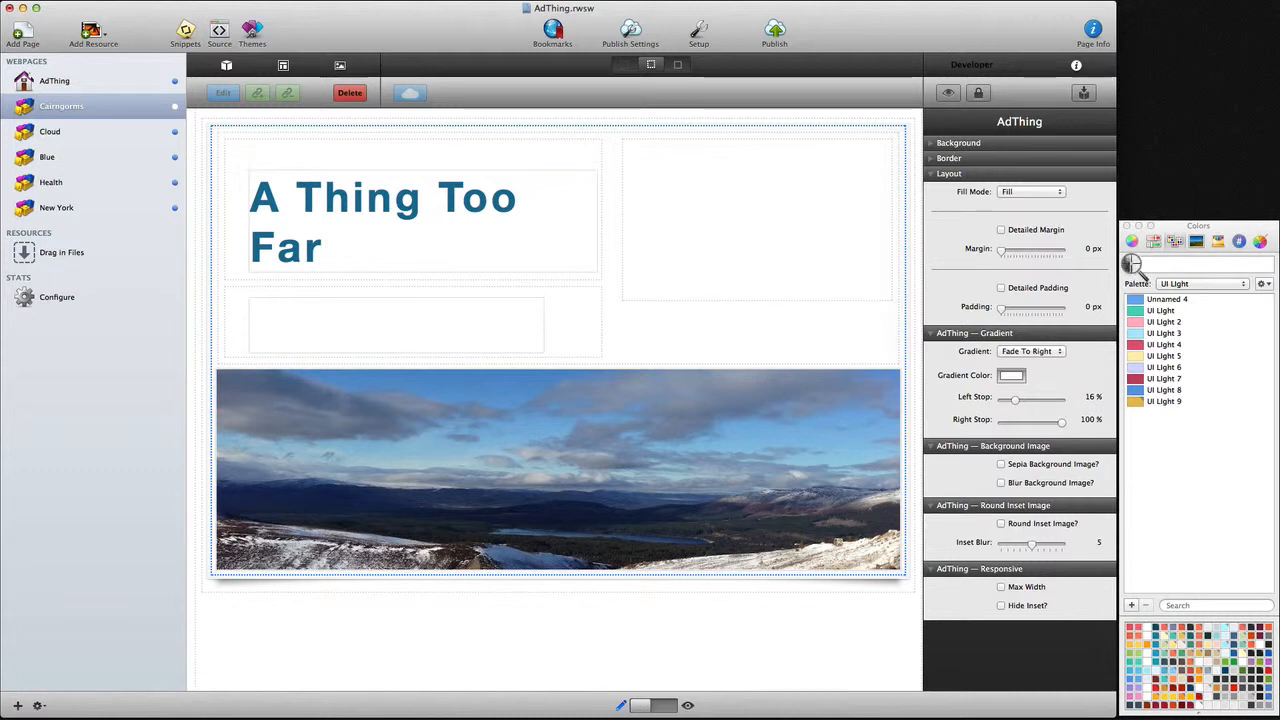
pyautogui.click(865, 458)
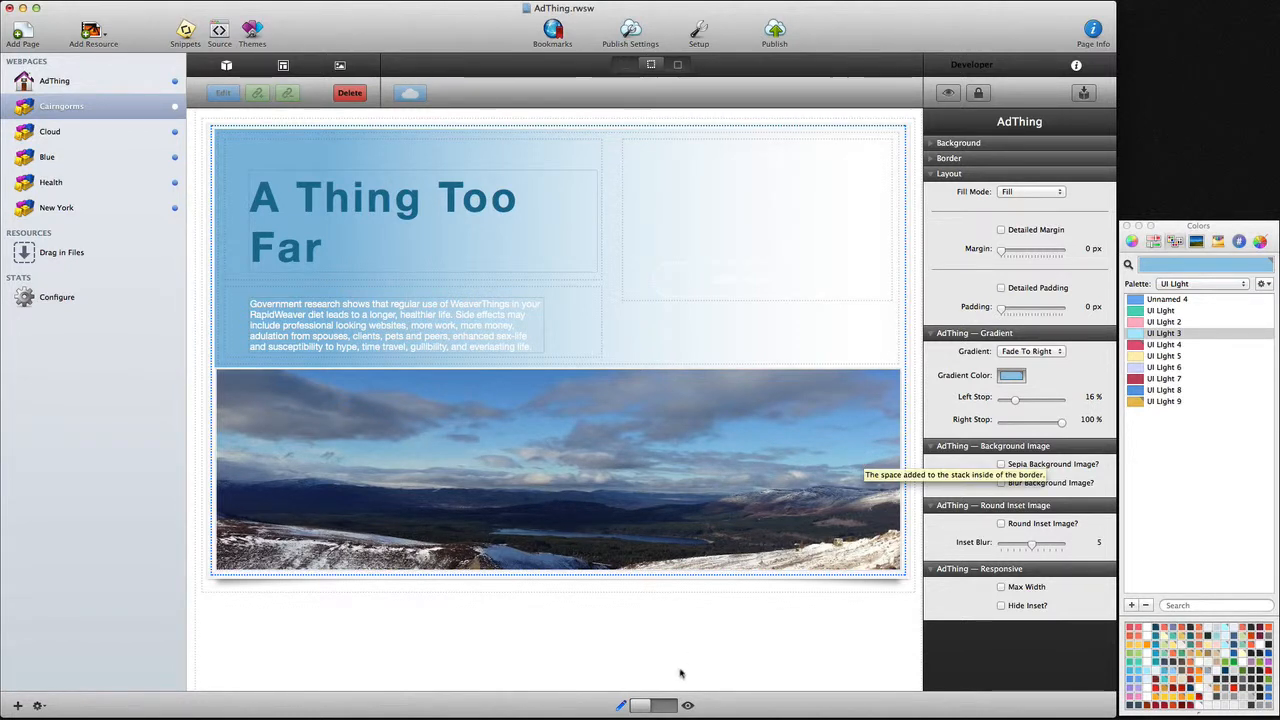
pyautogui.click(670, 705)
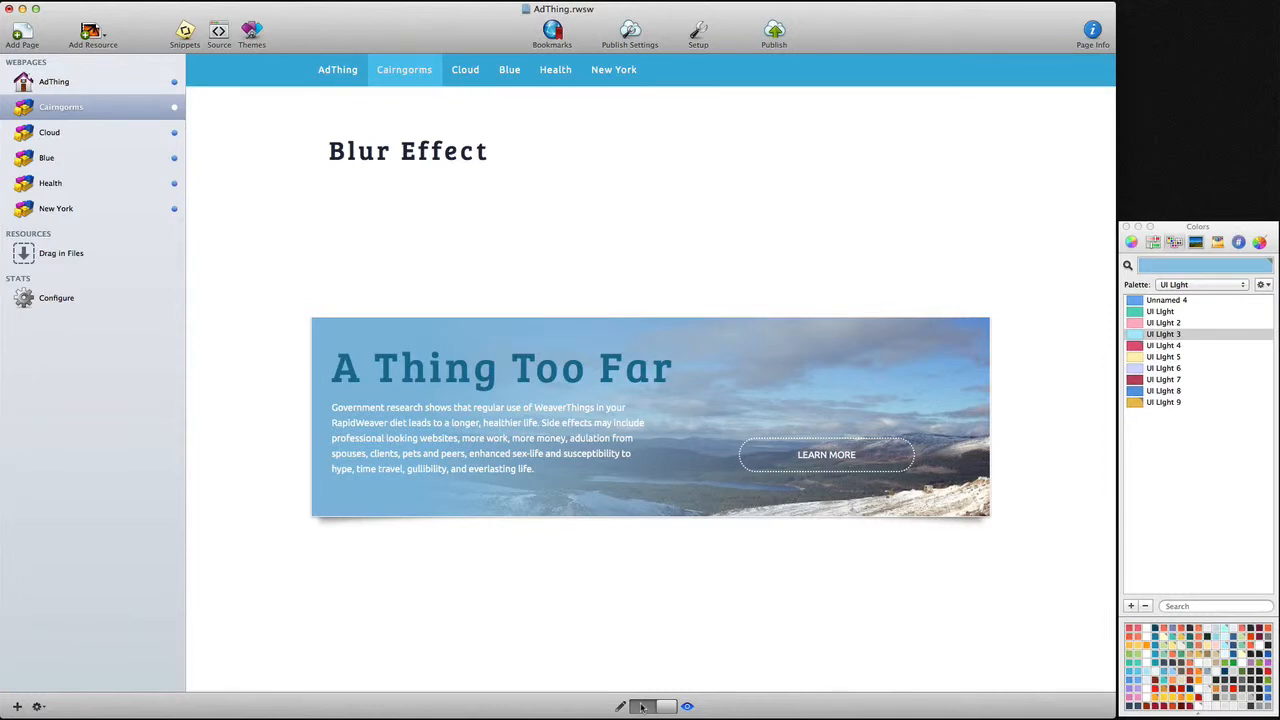
# Step: Blur the AdThing's background image with a 3 px blur size, enable Refocus on Hover, and preview the banner
pyautogui.click(642, 707)
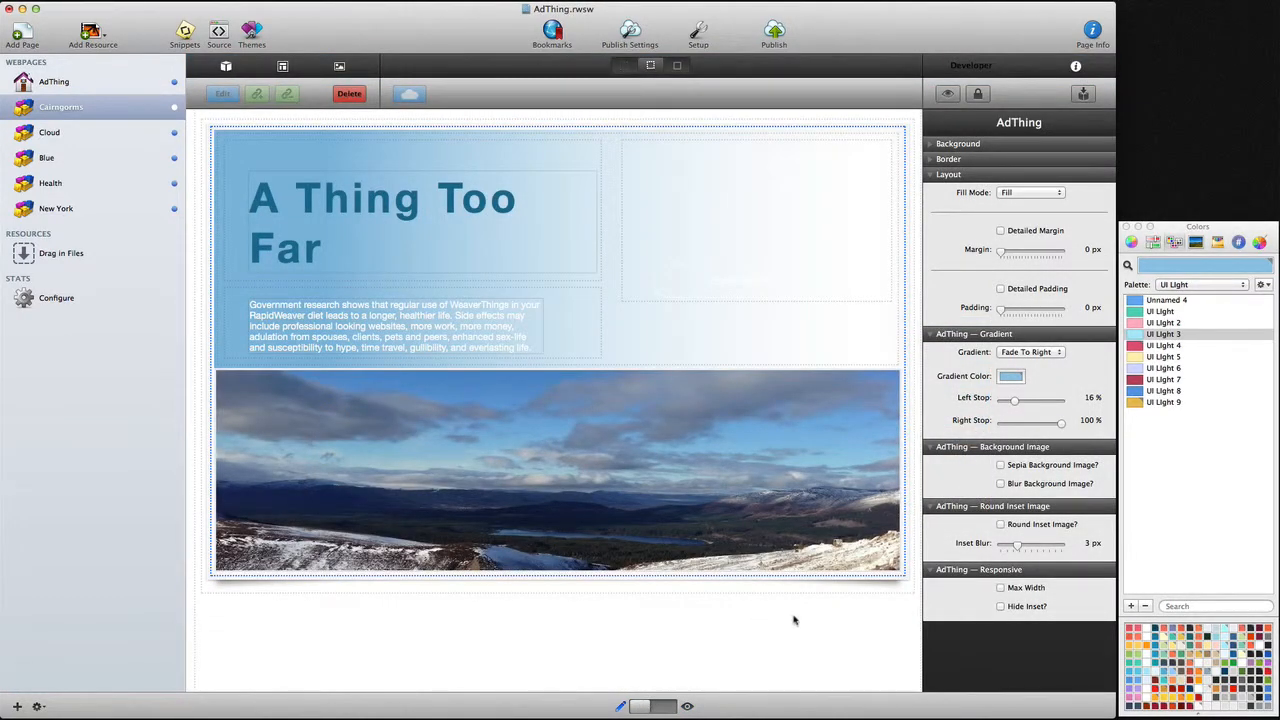
pyautogui.click(1000, 483)
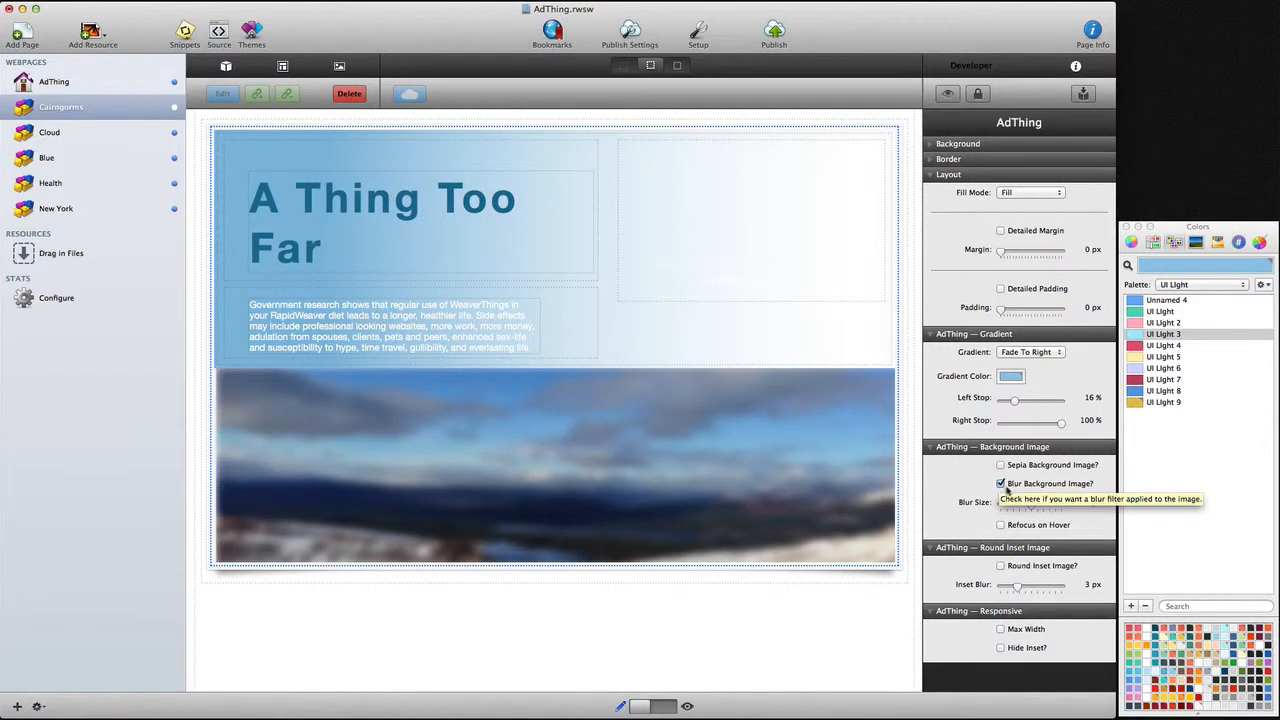
pyautogui.click(1020, 509)
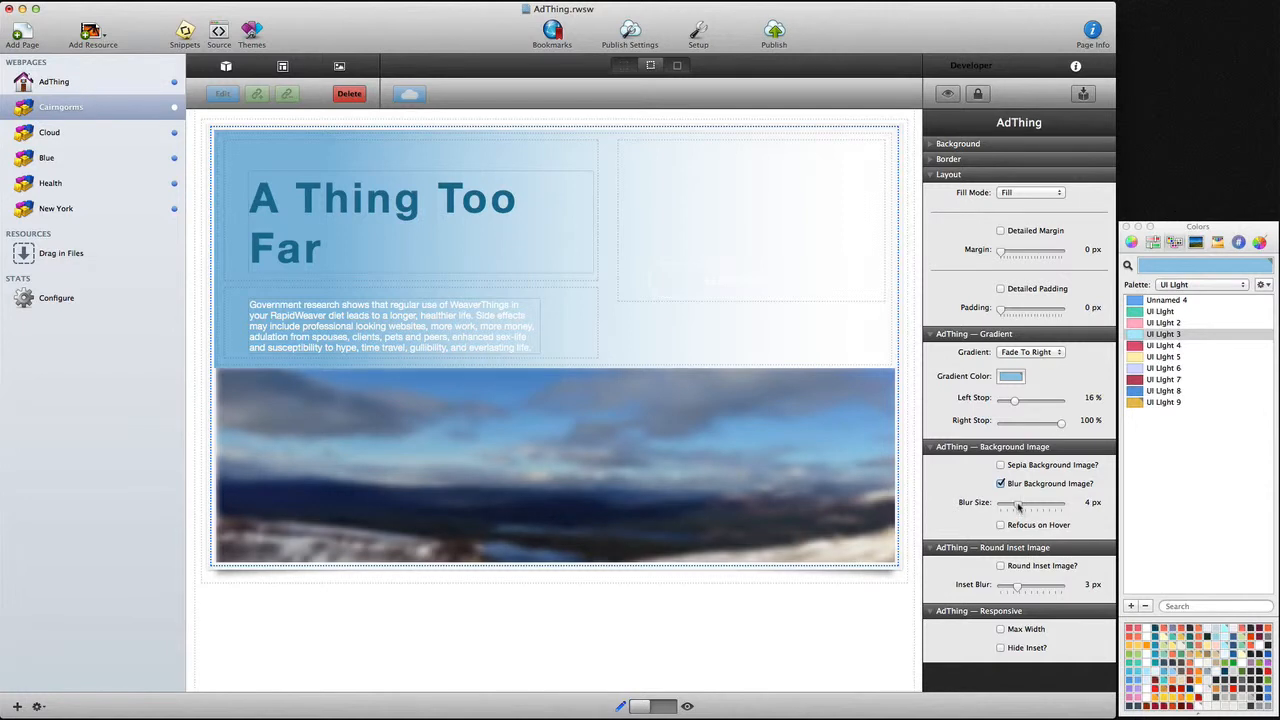
pyautogui.moveTo(1020, 508); pyautogui.dragTo(1015, 509)
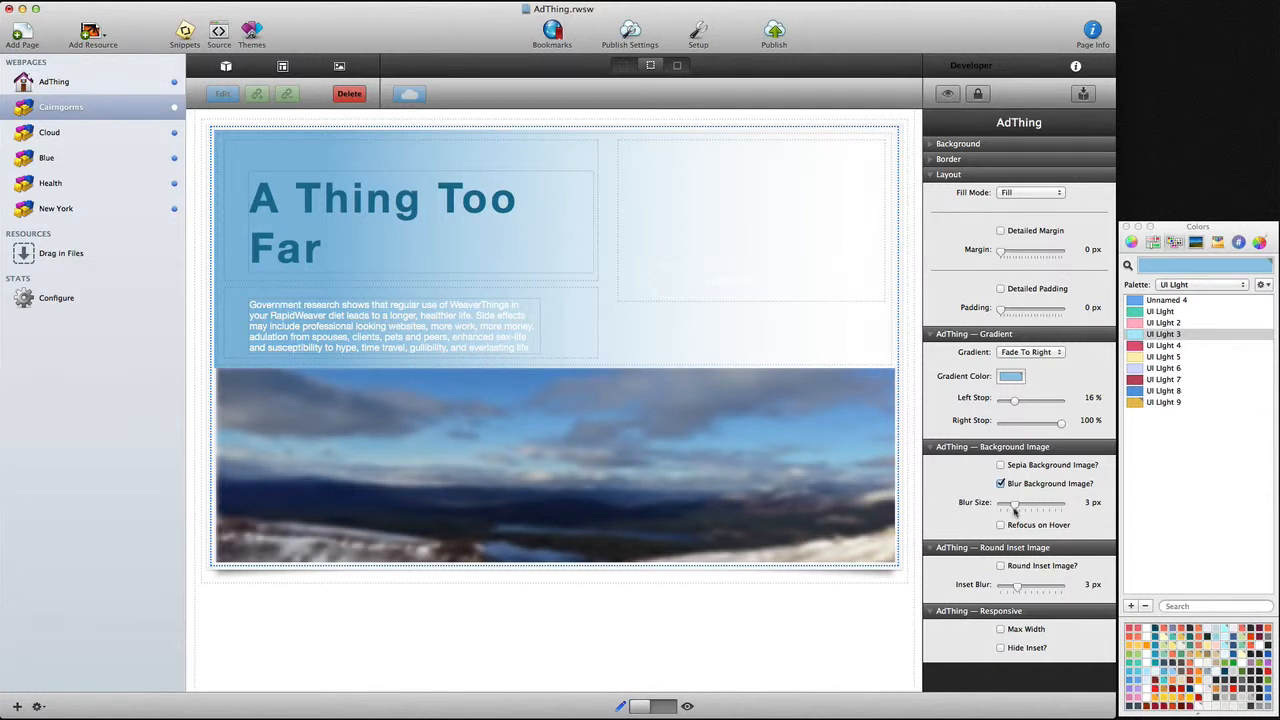
pyautogui.click(1001, 526)
pyautogui.click(670, 706)
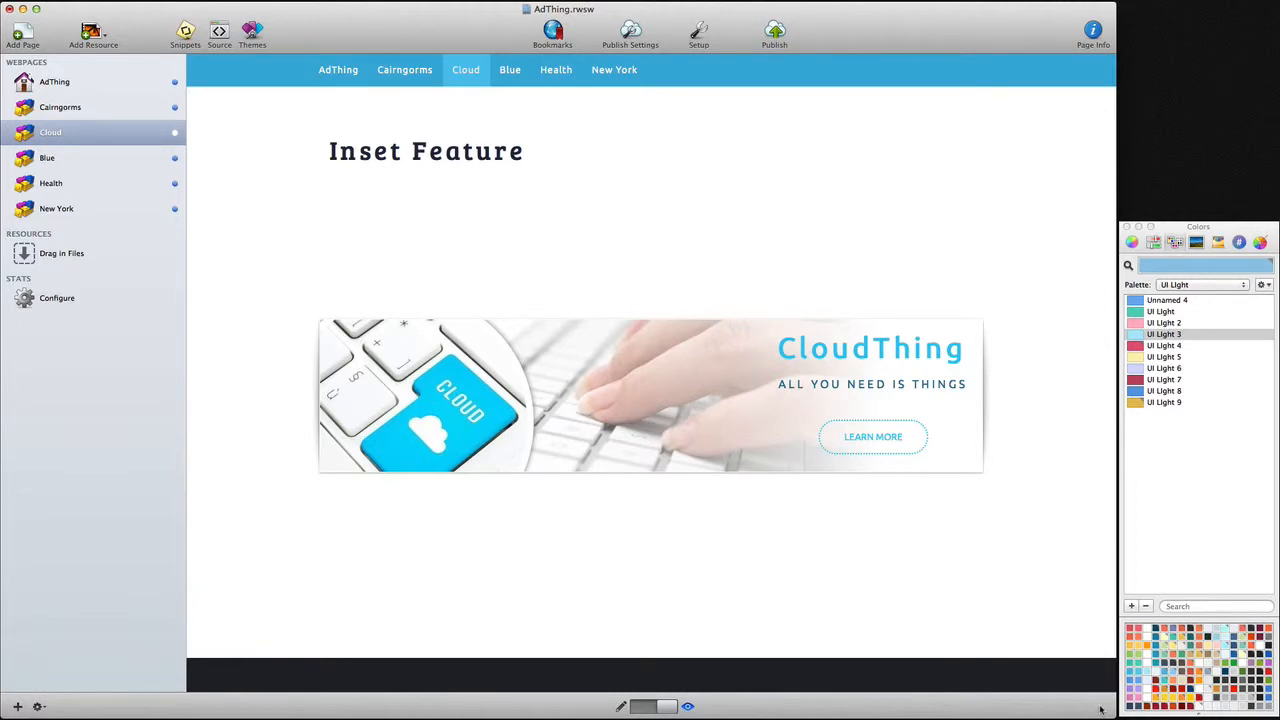
# Step: Set the Cloud page's AdThing gradient to Fade To Left with a left stop of 17% and a right stop of 85%
pyautogui.click(669, 708)
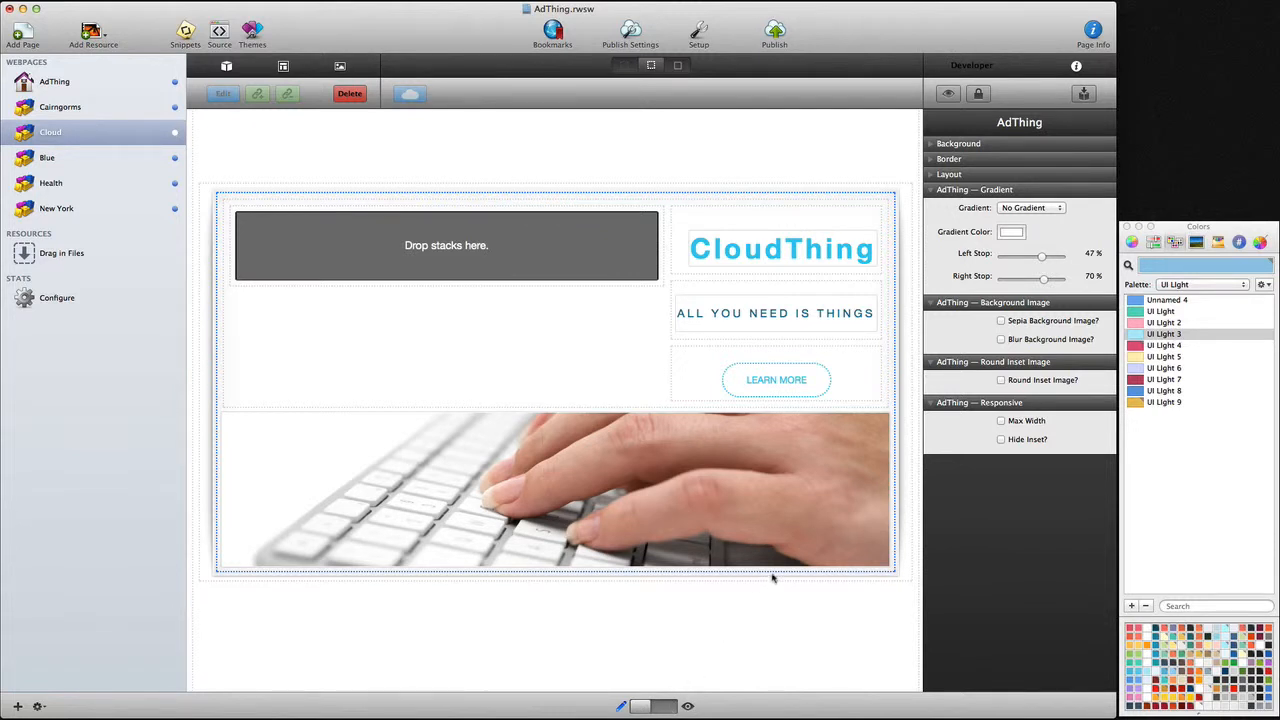
pyautogui.click(1028, 208)
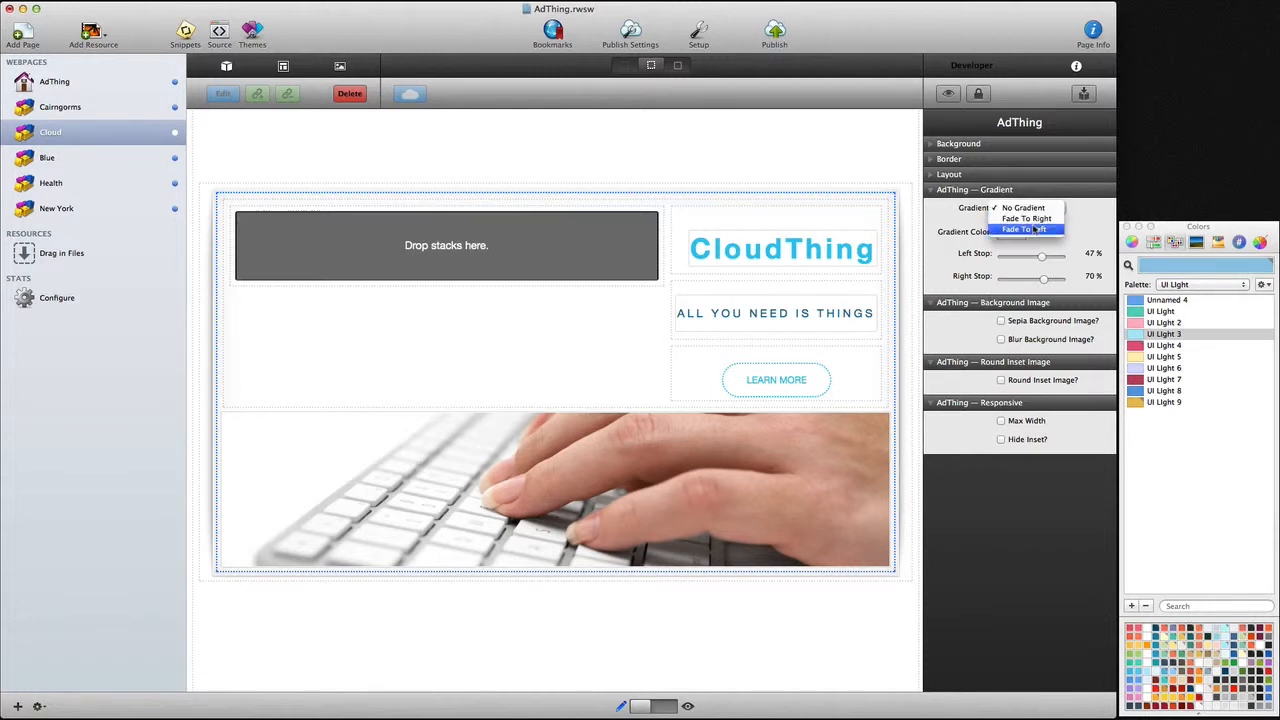
pyautogui.click(1034, 229)
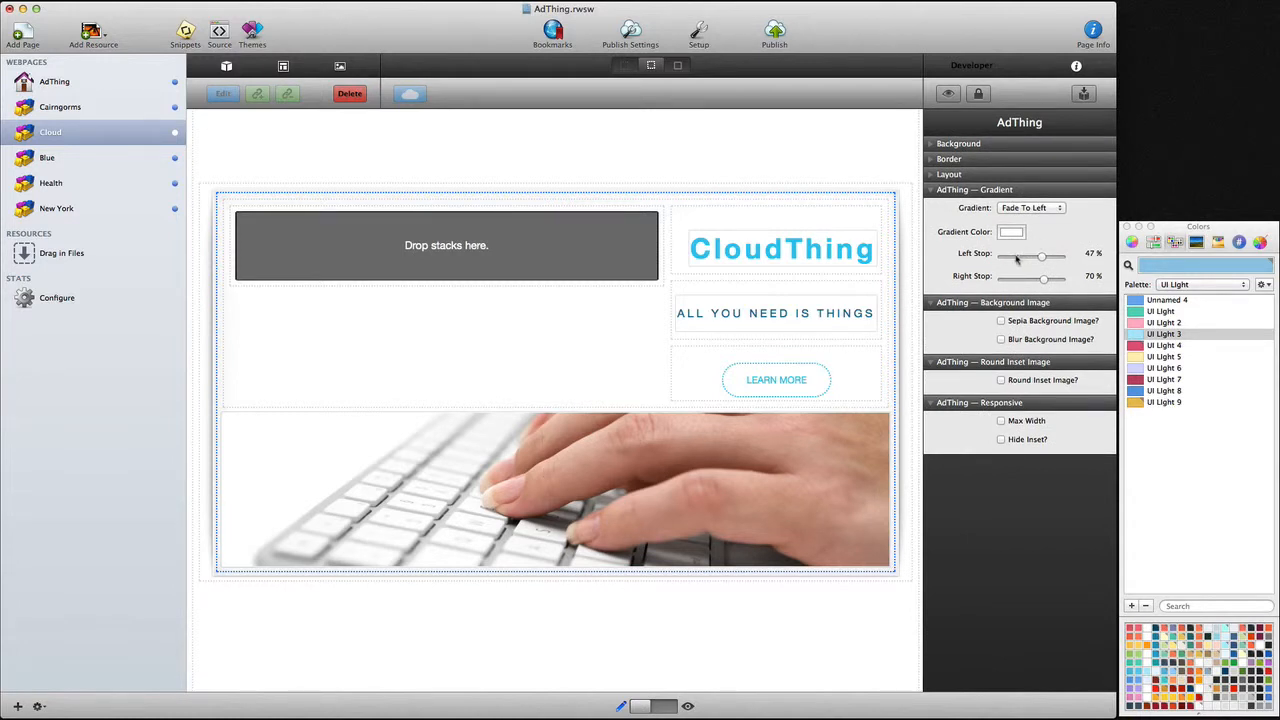
pyautogui.click(1017, 258)
pyautogui.click(1053, 281)
# Step: Enable the AdThing's round inset image and use cloud-sq.jpg from the AdThing Tutorial folder for it
pyautogui.click(1001, 380)
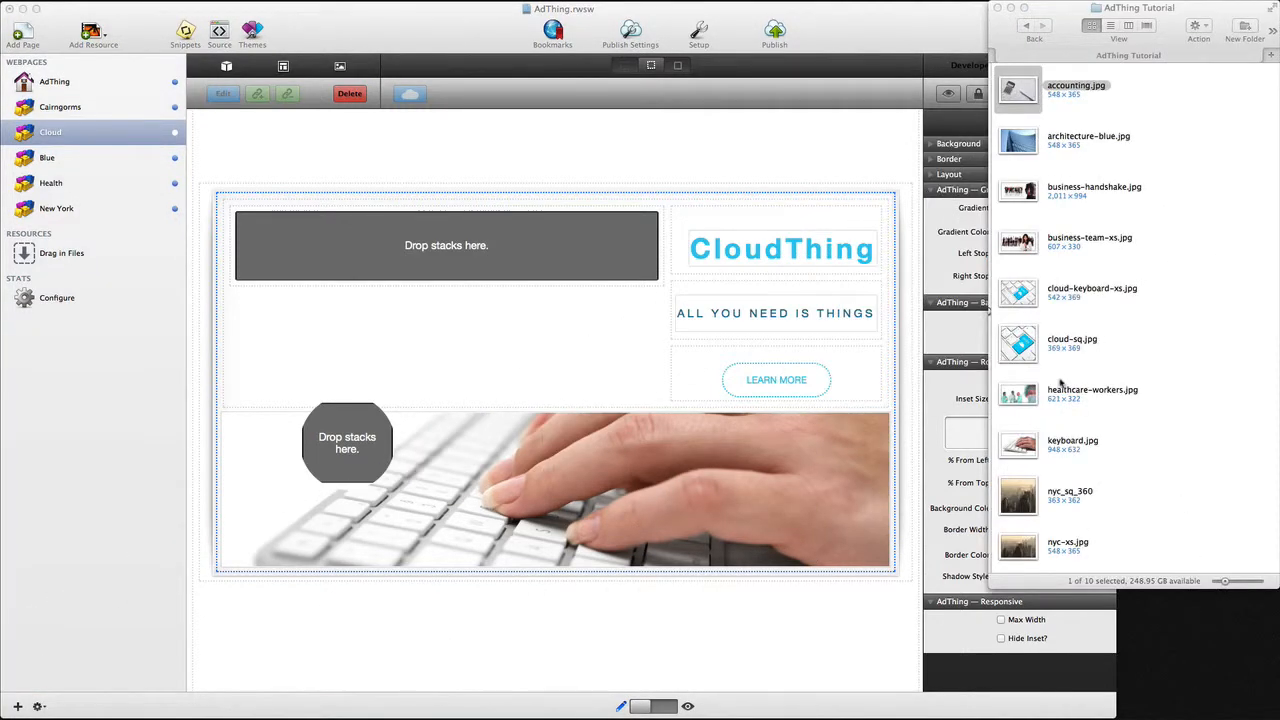
pyautogui.click(1021, 350)
pyautogui.moveTo(1021, 350); pyautogui.dragTo(975, 437)
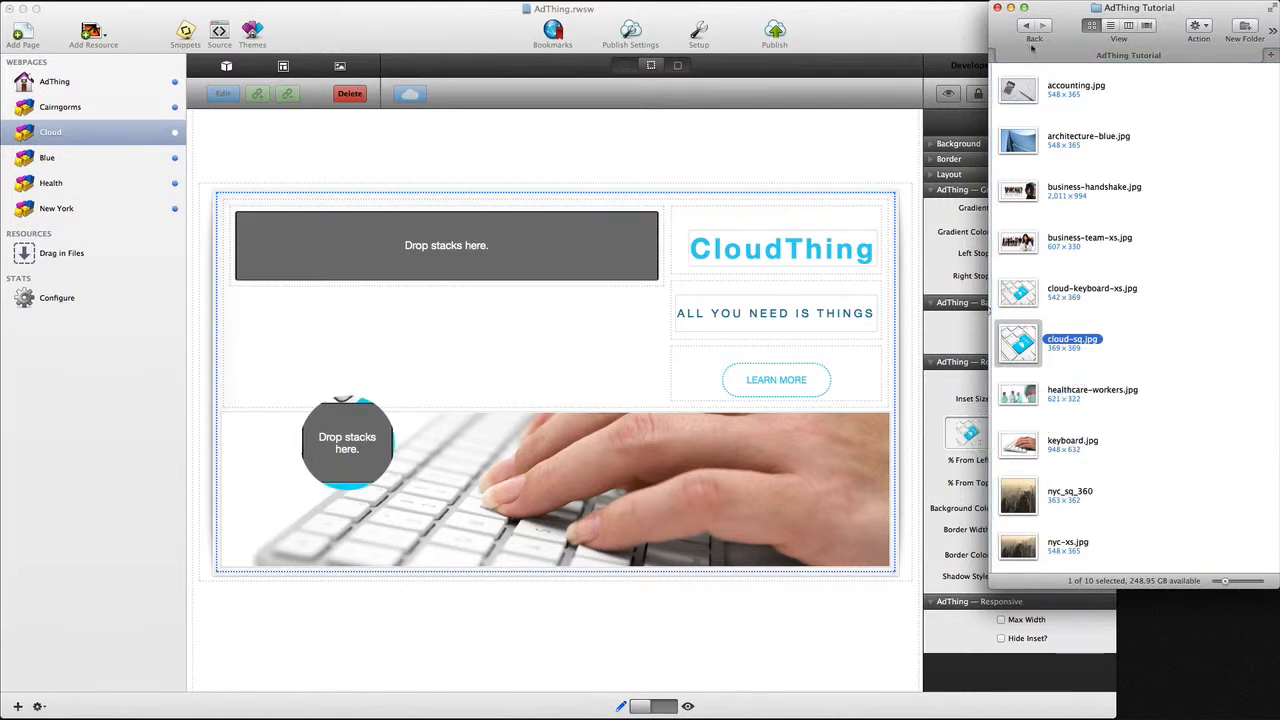
pyautogui.click(1009, 8)
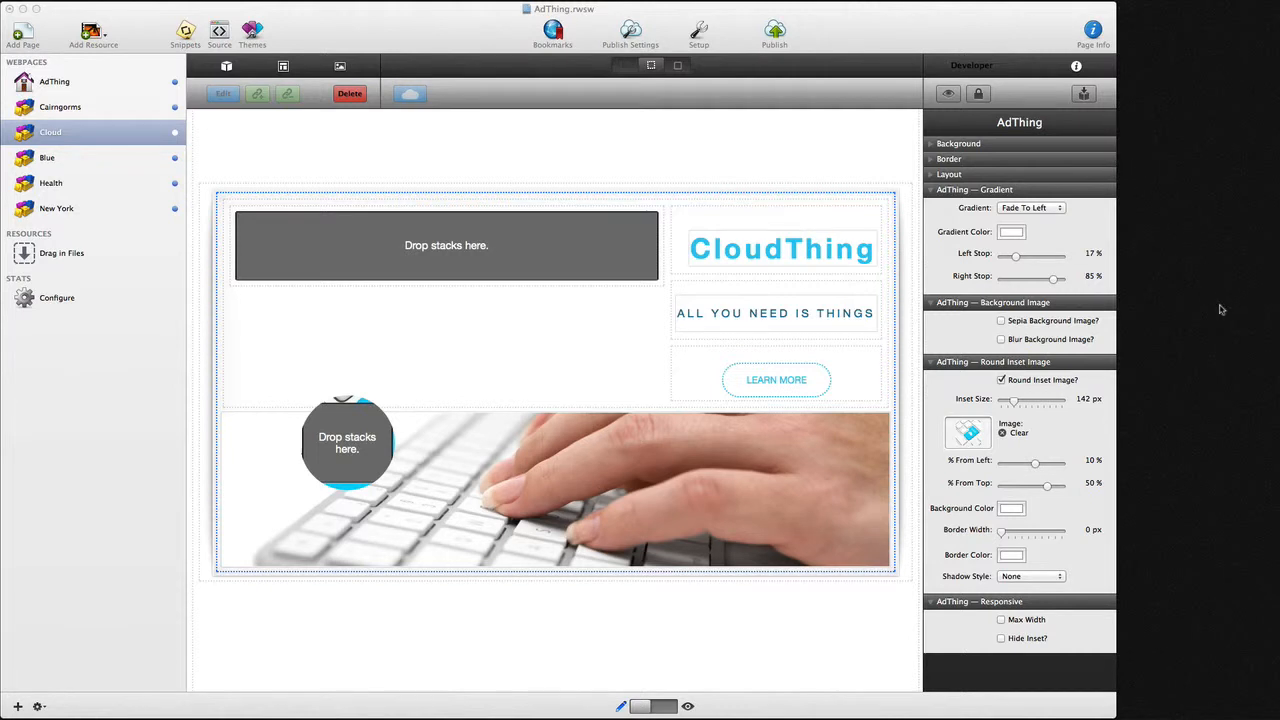
# Step: Set the inset image's size to 370 px and position it at -10% from left and -40% from top
pyautogui.click(1082, 400)
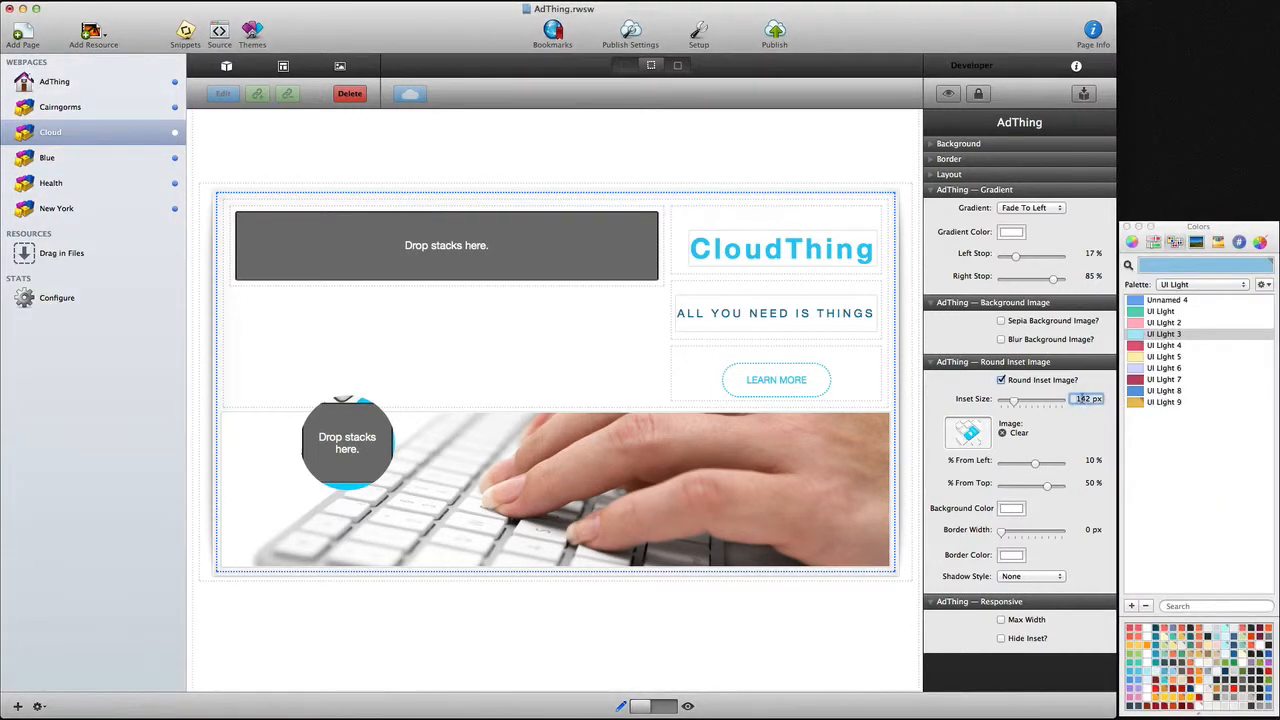
pyautogui.write('370')
pyautogui.press('Return')
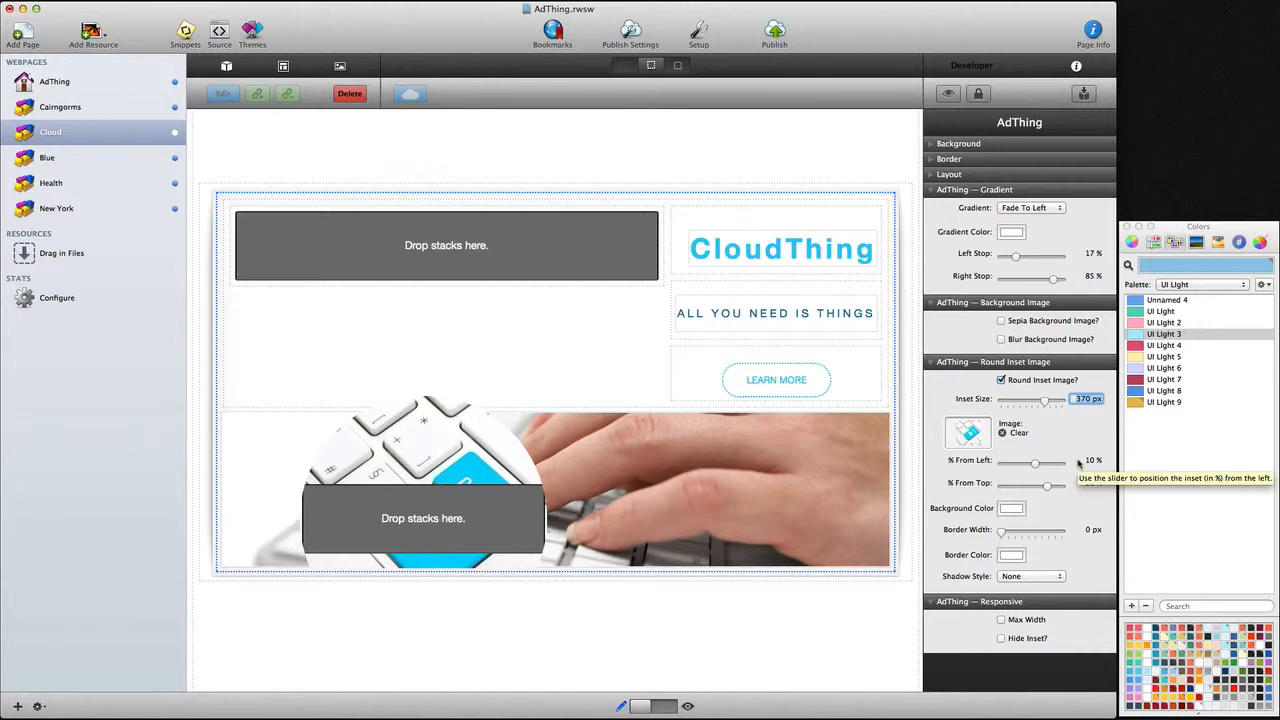
pyautogui.moveTo(1036, 464); pyautogui.dragTo(1020, 492)
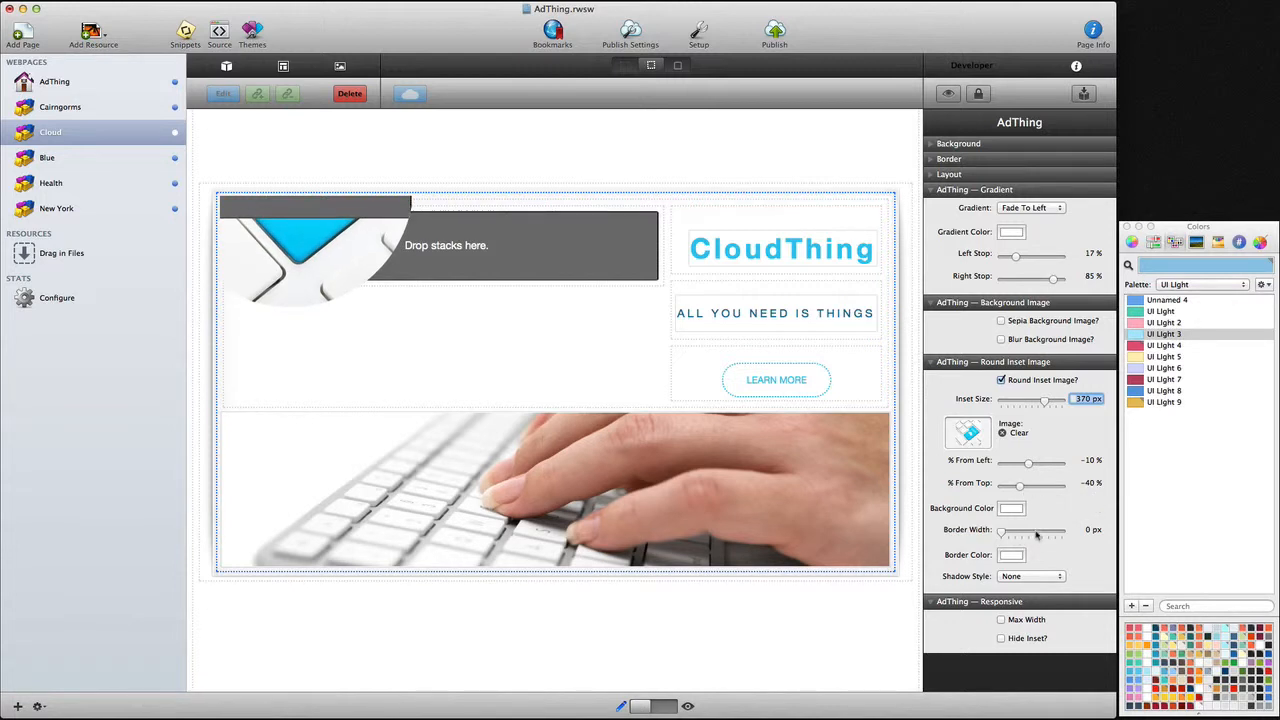
# Step: Give the round inset image a 10 px border and a Drop Shadow with adjusted blur, and preview the banner
pyautogui.moveTo(1036, 532); pyautogui.dragTo(1030, 531)
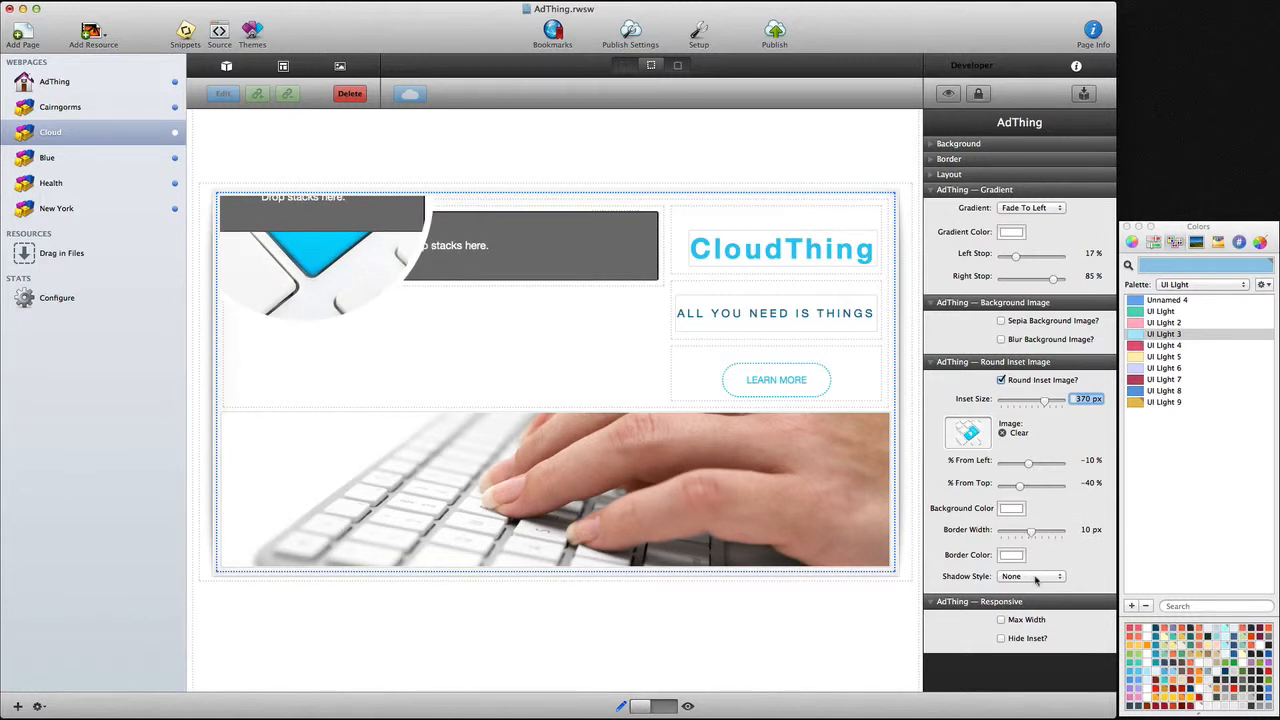
pyautogui.click(1036, 578)
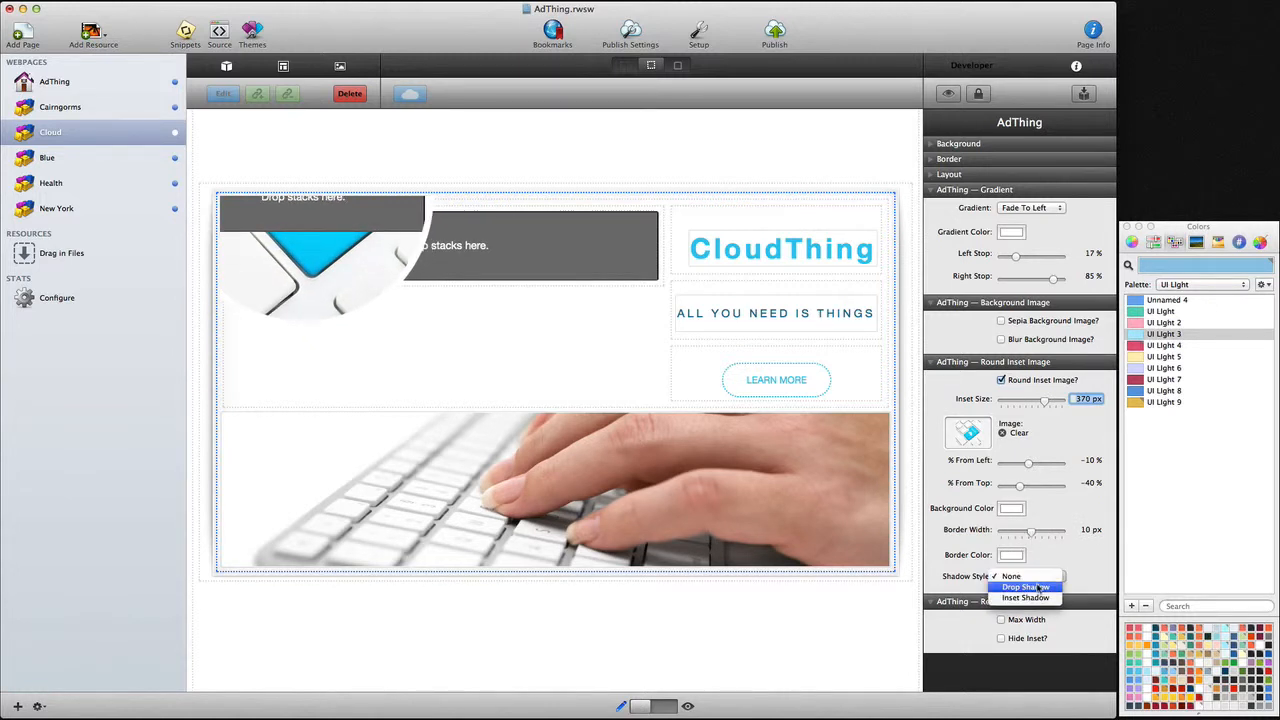
pyautogui.click(1038, 588)
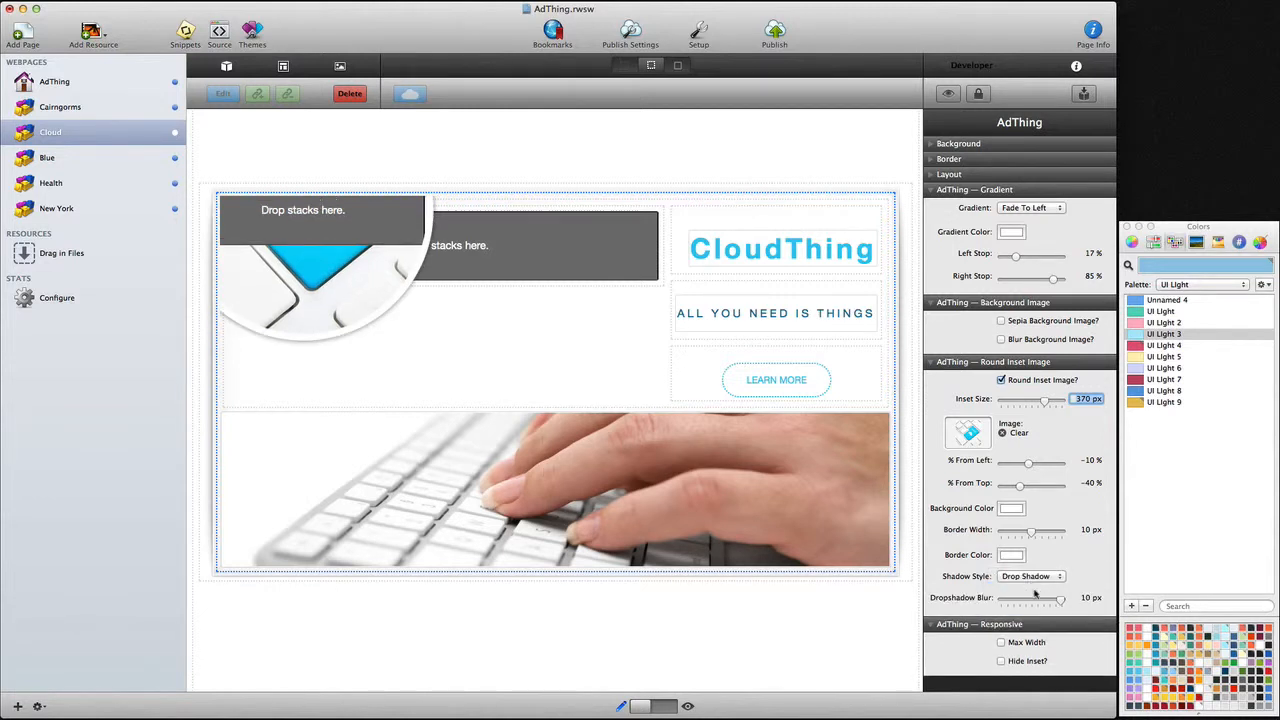
pyautogui.moveTo(1058, 600); pyautogui.dragTo(1068, 600)
pyautogui.click(684, 706)
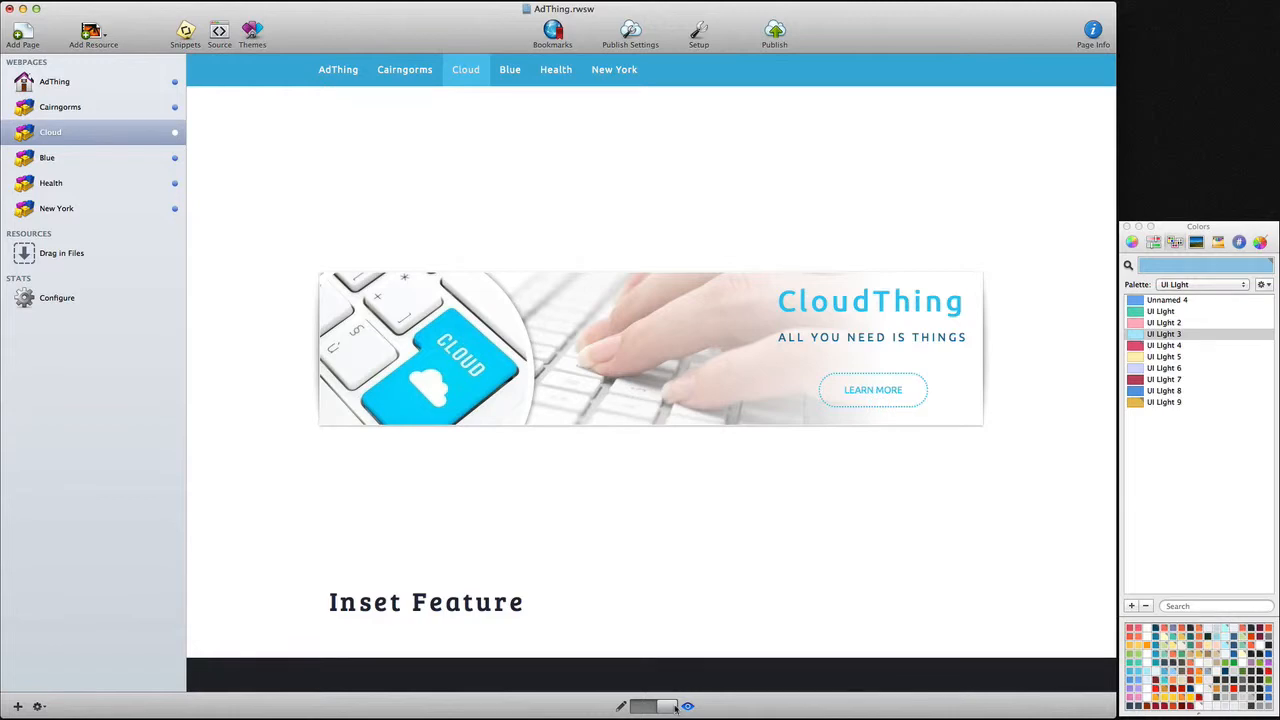
# Step: On the Blue page, set the AdThing gradient to Fade To Right with a light blue sampled from the sky in the building image
pyautogui.press('Down')
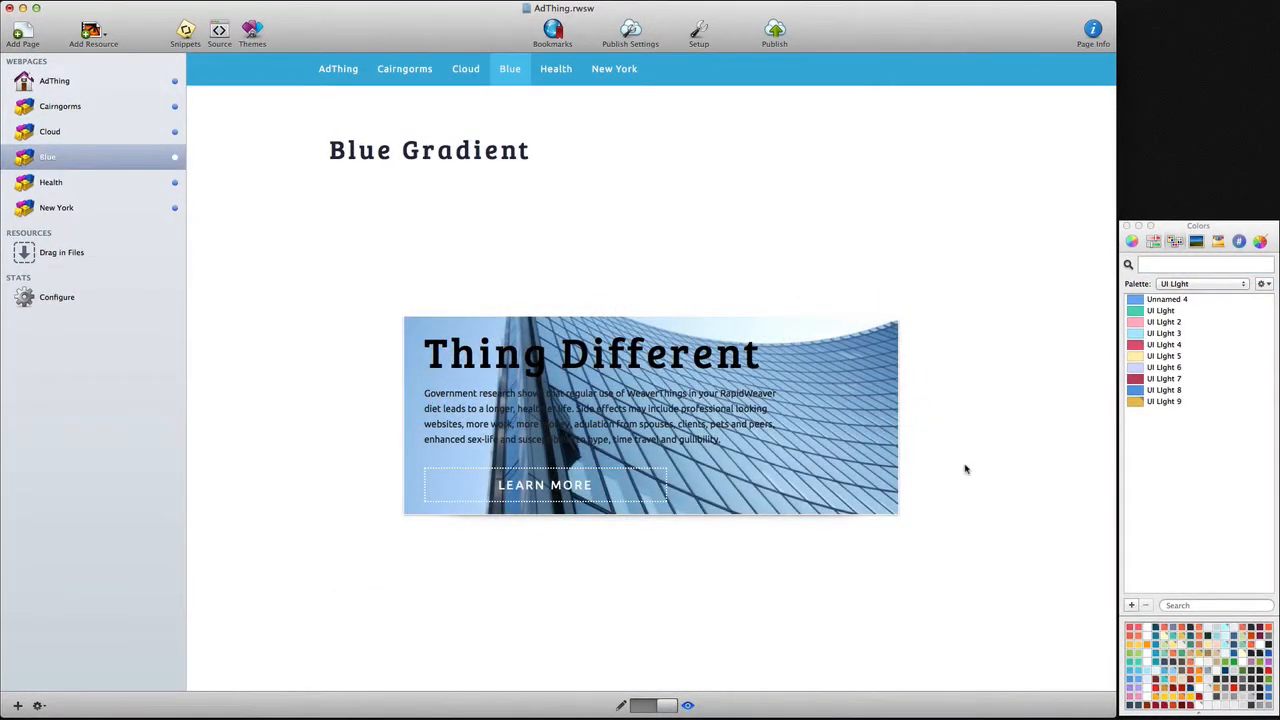
pyautogui.click(639, 707)
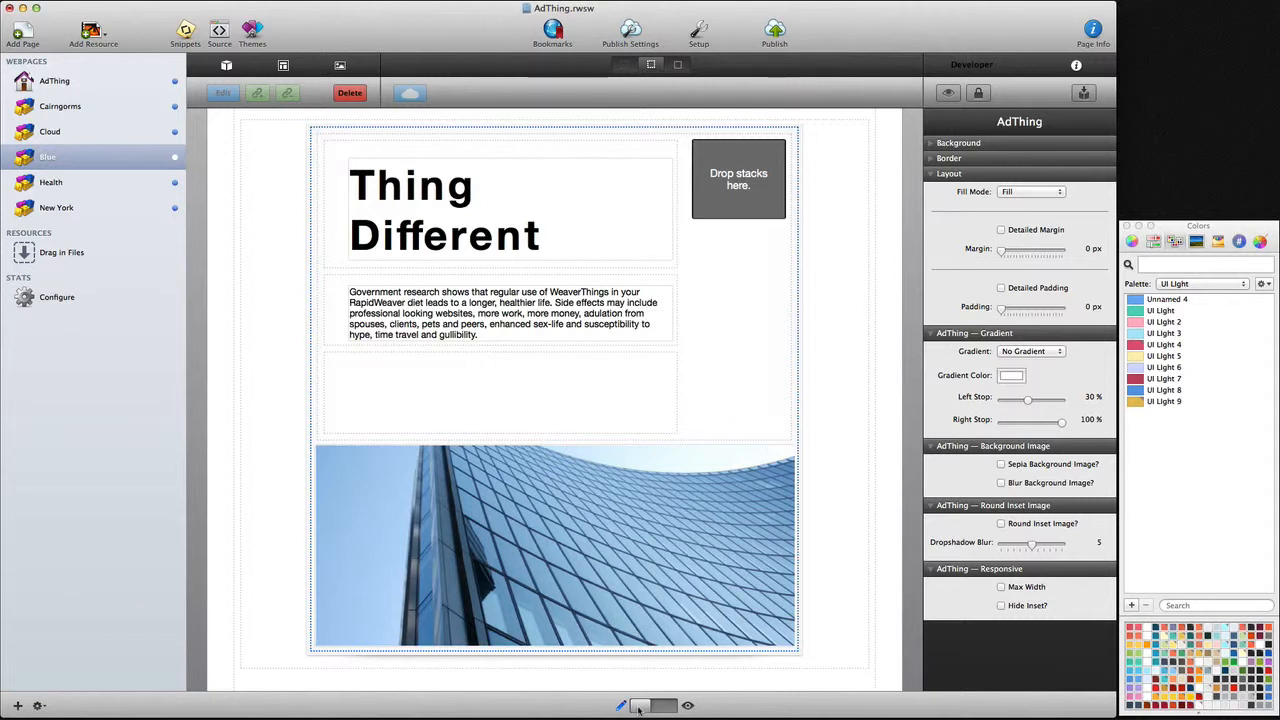
pyautogui.click(1038, 352)
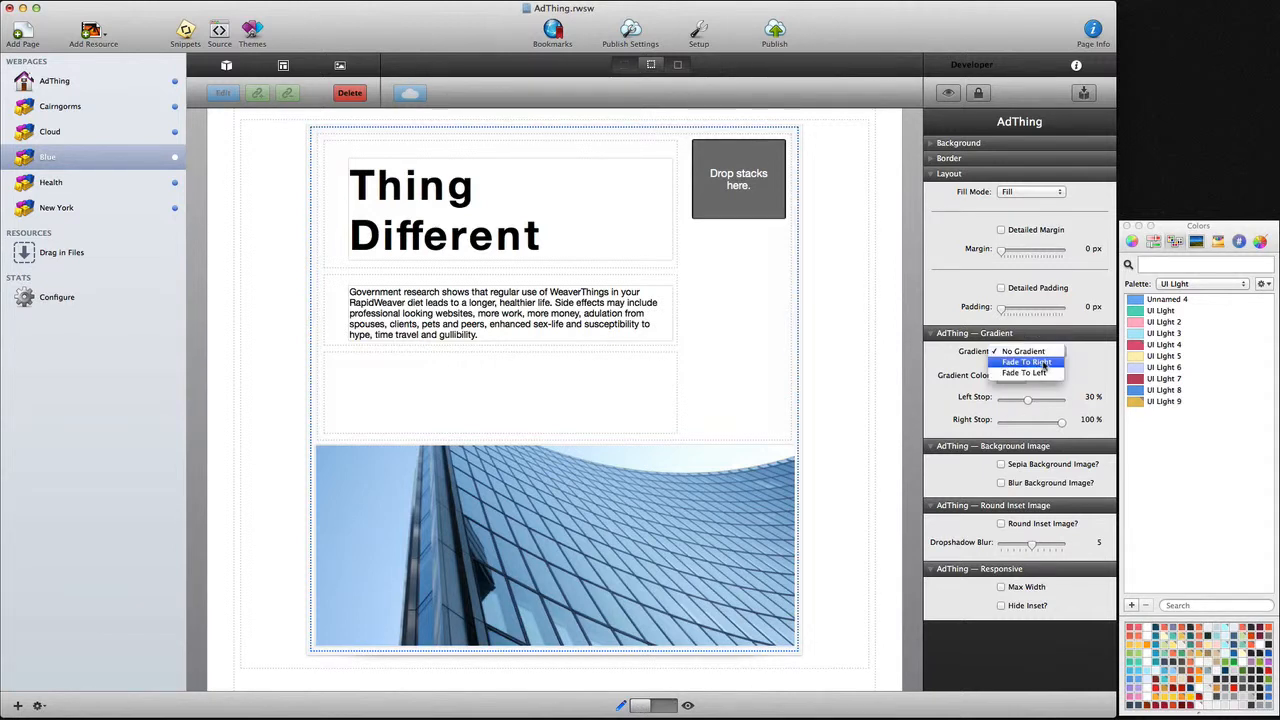
pyautogui.click(1043, 366)
pyautogui.click(1012, 377)
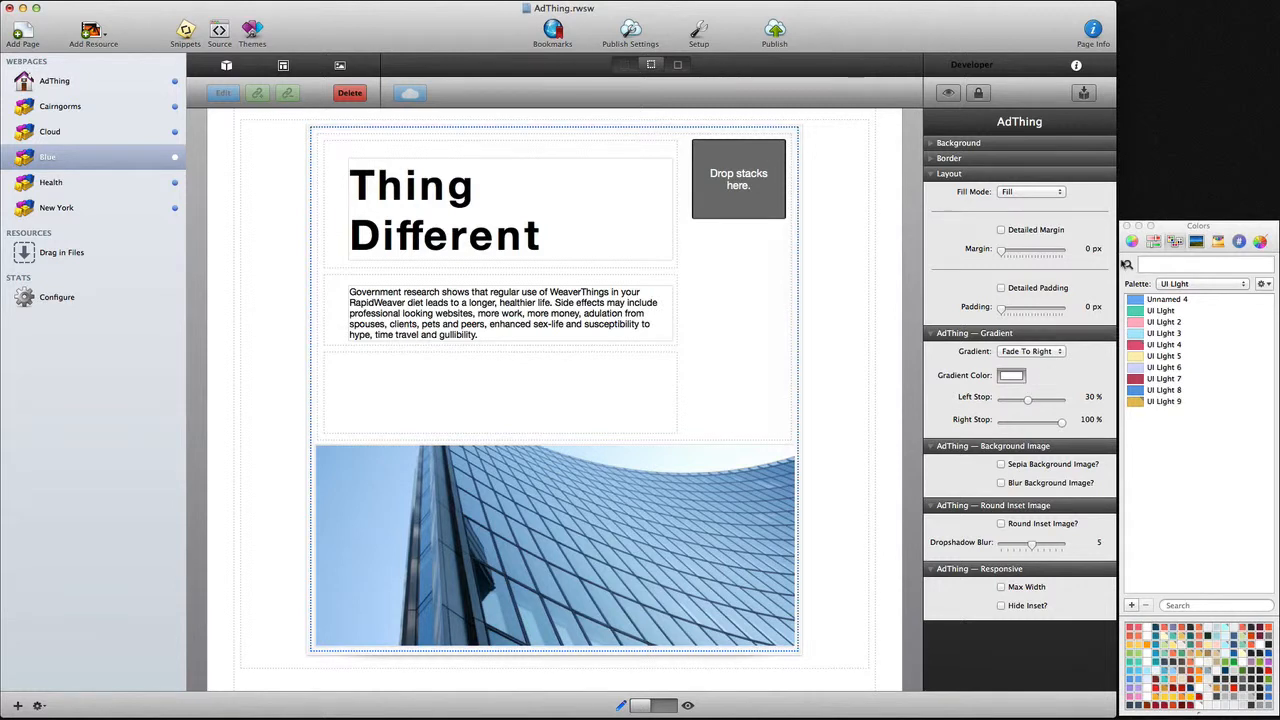
pyautogui.click(1127, 264)
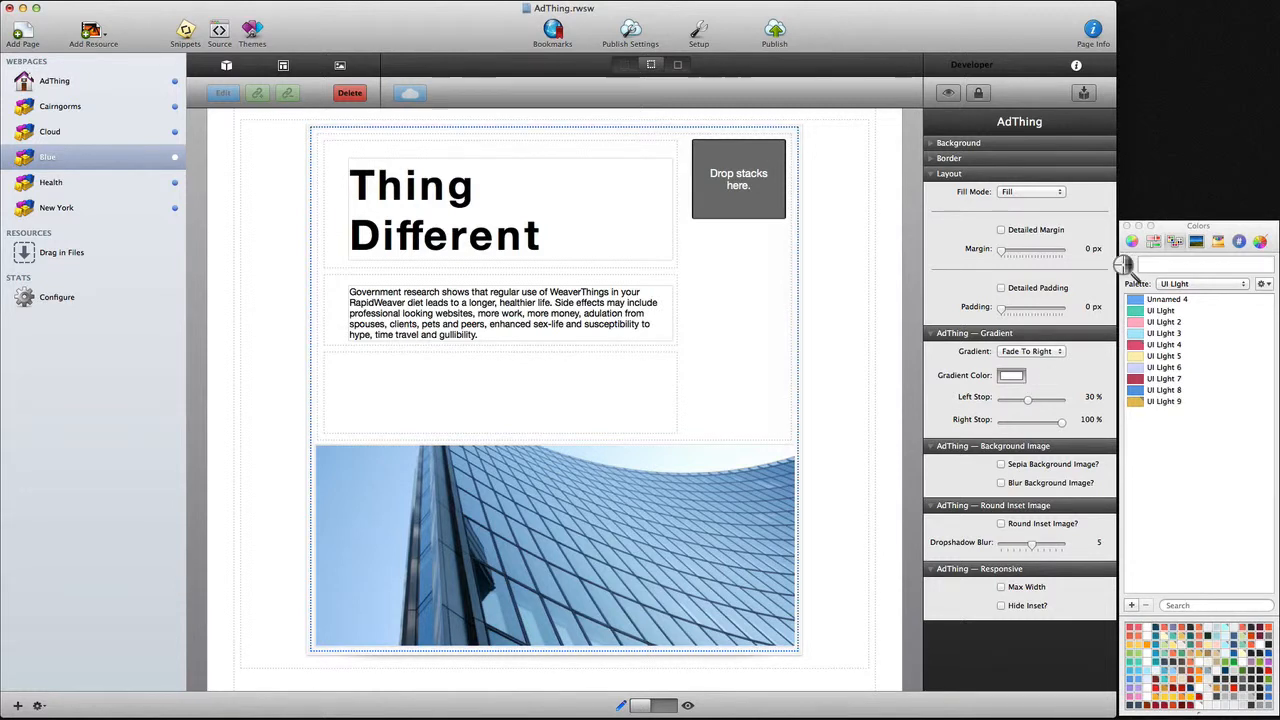
pyautogui.click(354, 597)
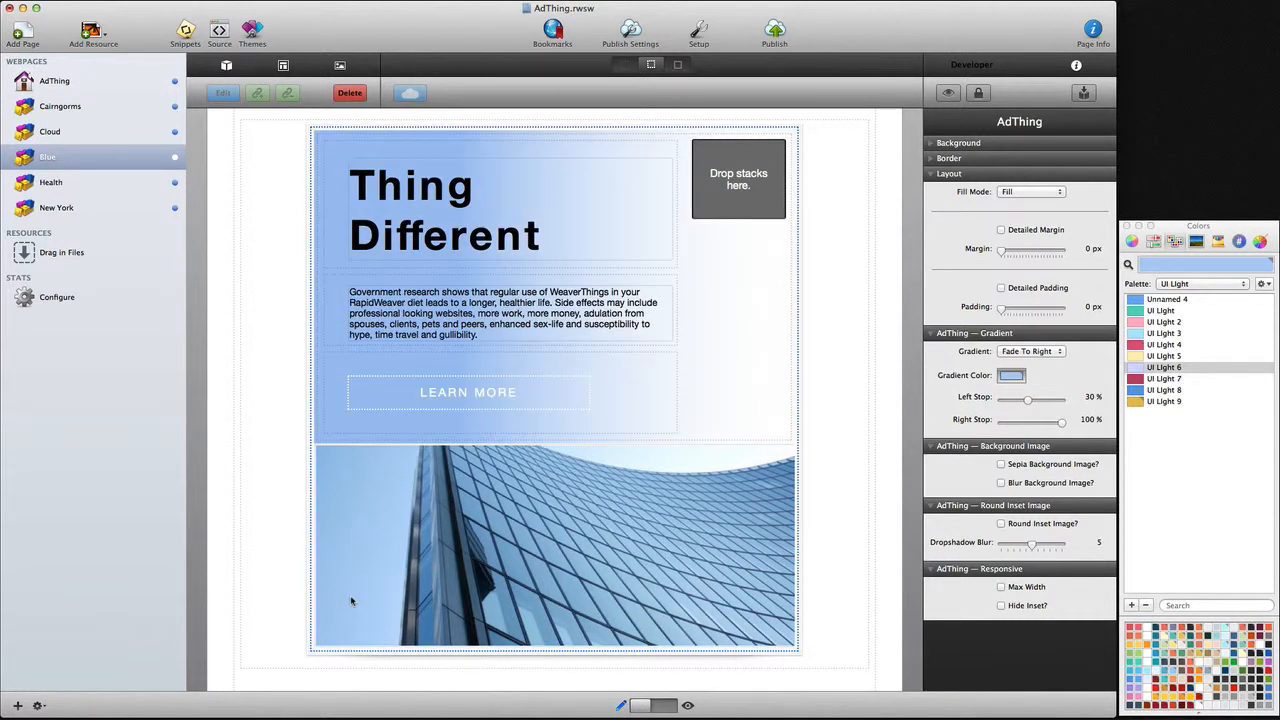
# Step: Recolour the body paragraph and the Thing Different heading white on the Blue page and preview the banner
pyautogui.click(539, 324)
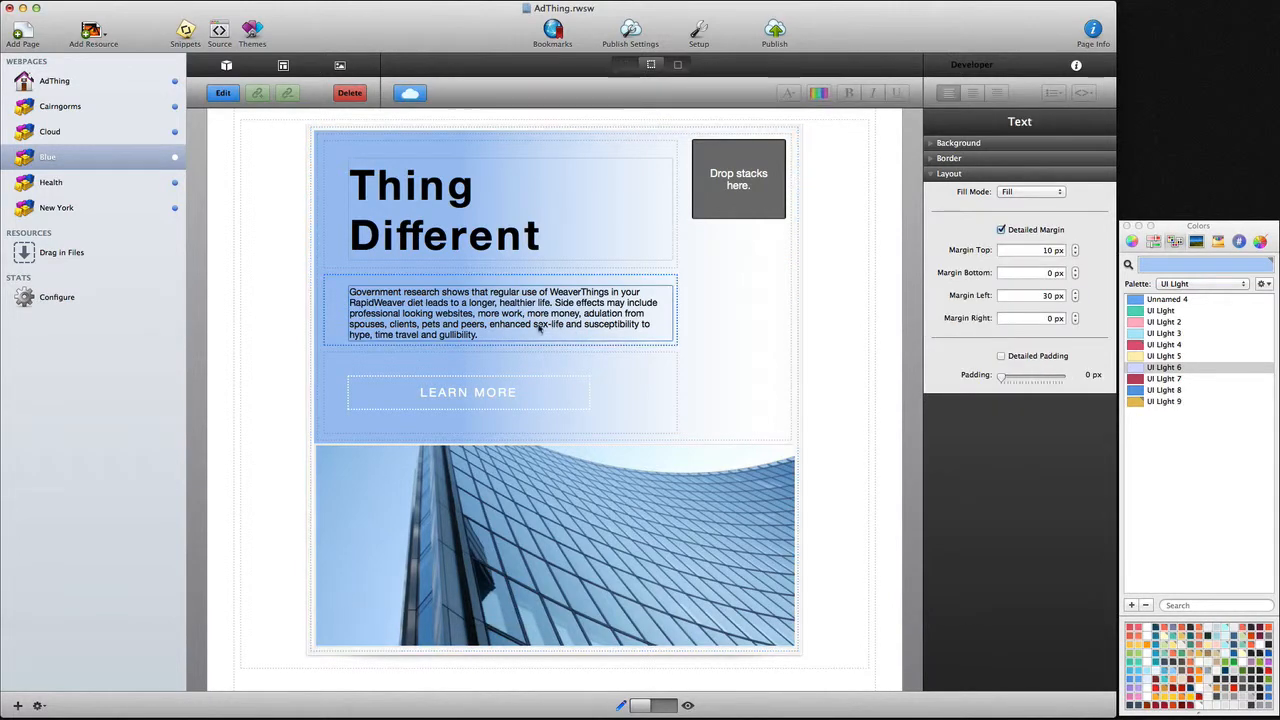
pyautogui.doubleClick(539, 330)
pyautogui.press('super+a')
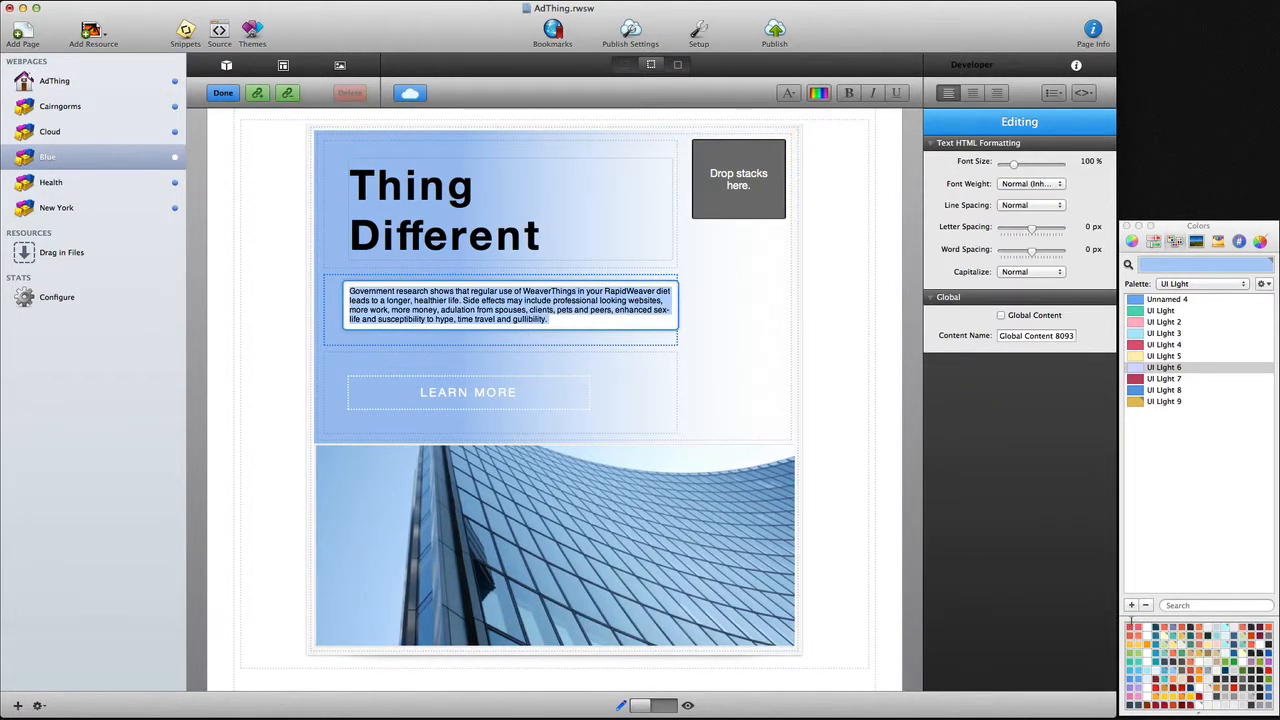
pyautogui.click(533, 243)
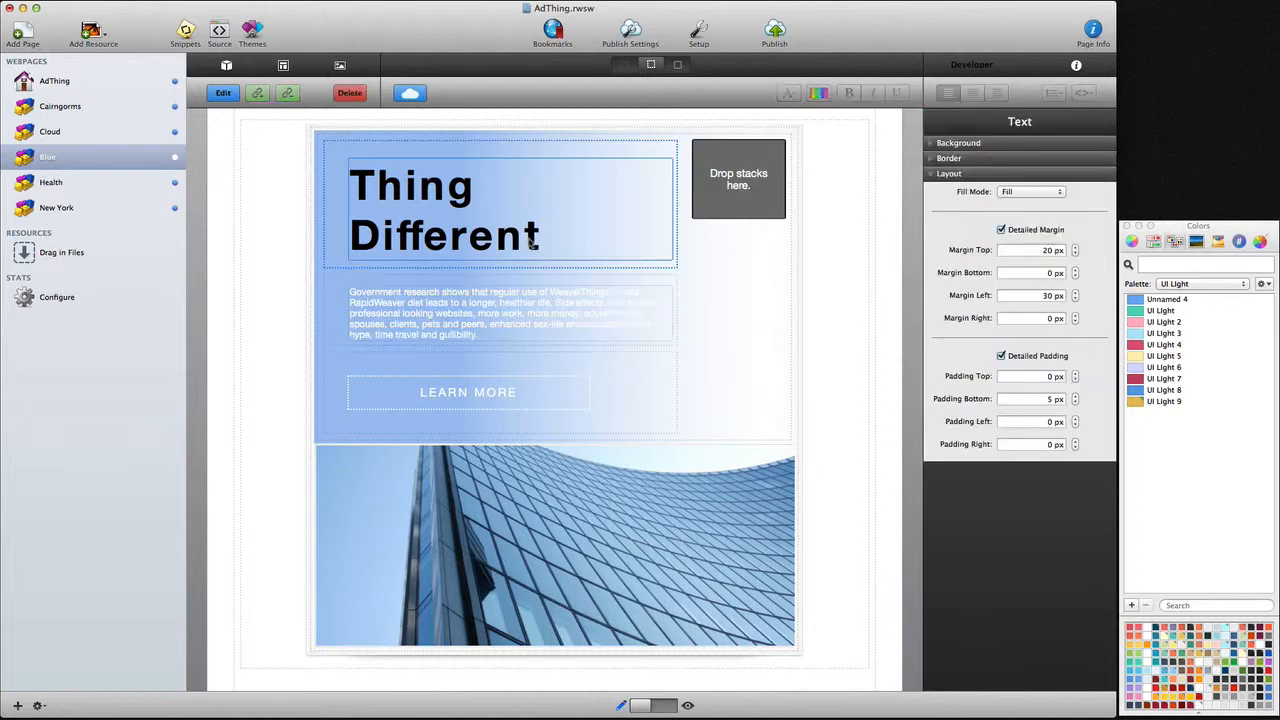
pyautogui.doubleClick(533, 243)
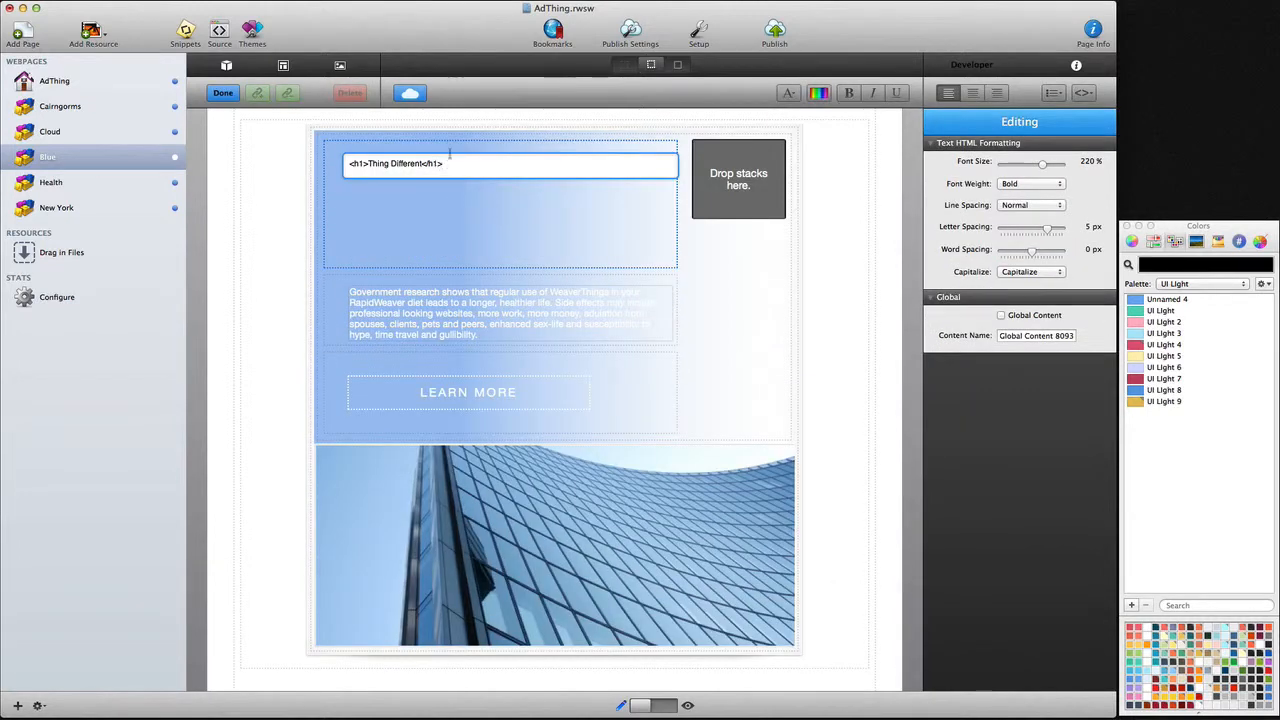
pyautogui.press('super+a')
pyautogui.click(1145, 632)
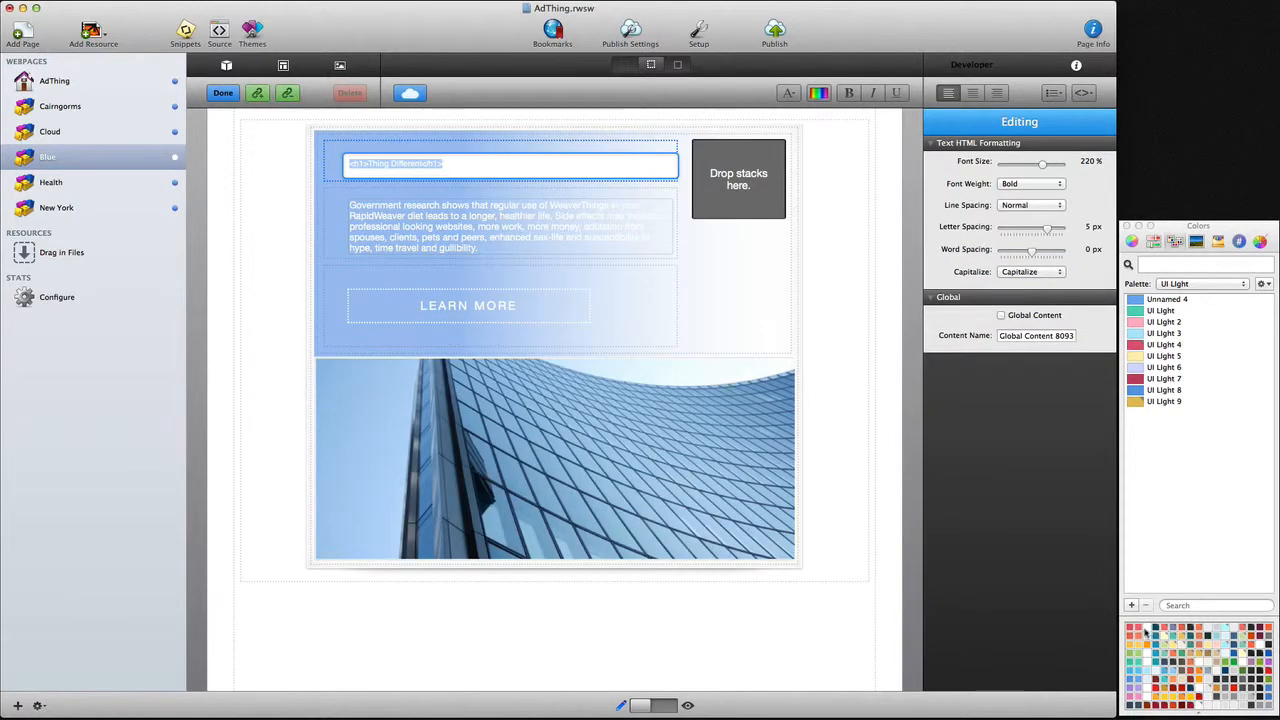
pyautogui.click(667, 706)
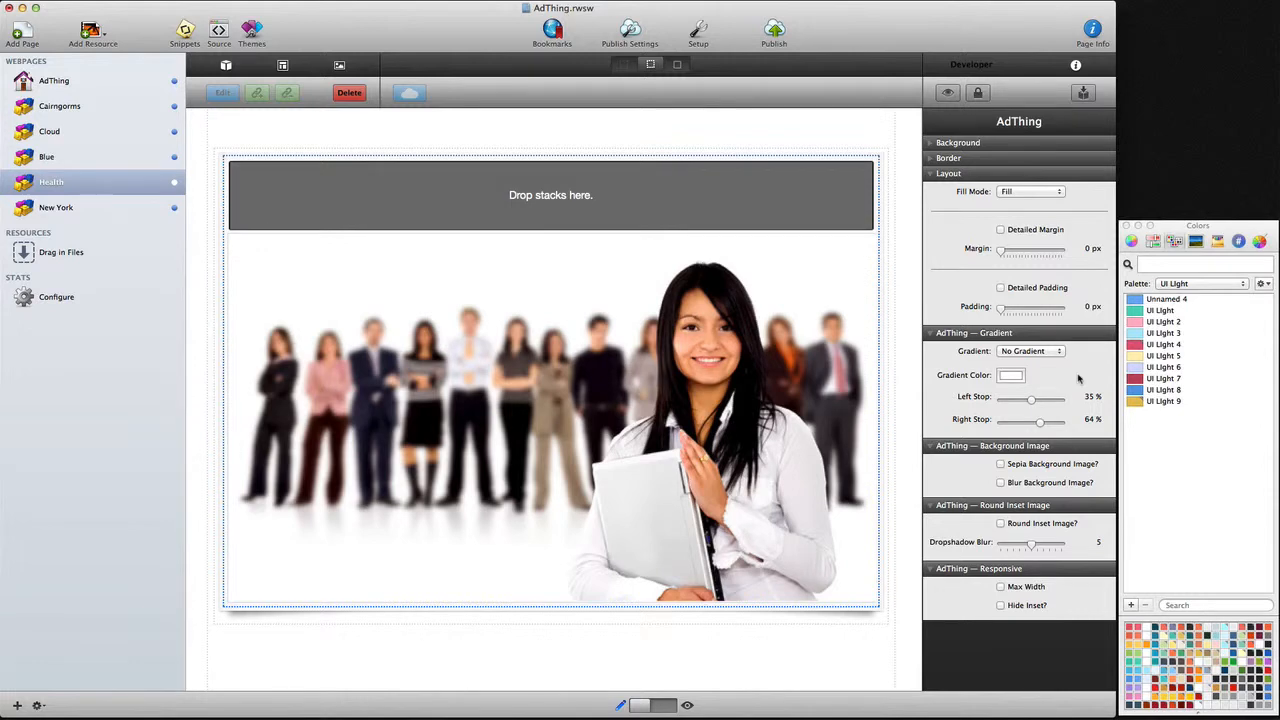
# Step: Paste the copied 2 Columns stack with the Stay Healthy content into the Health page's AdThing and preview the banner
pyautogui.press('super+v')
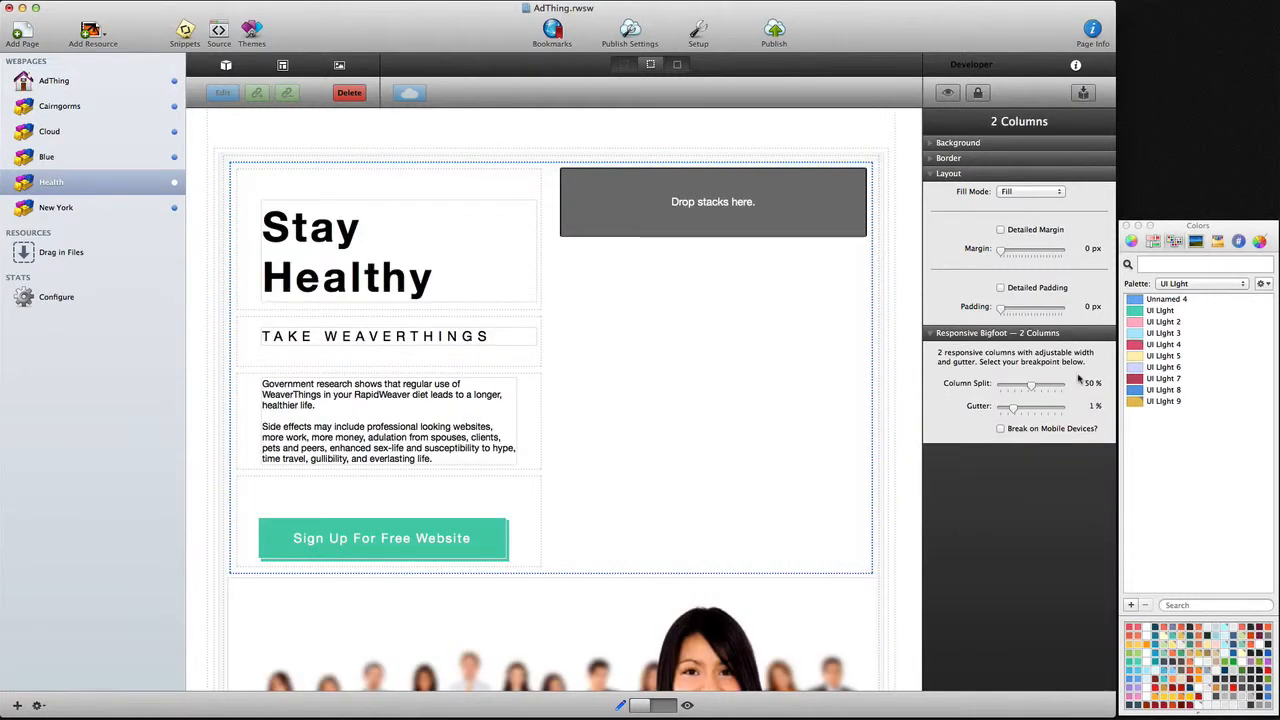
pyautogui.scroll(-5, 883, 416)
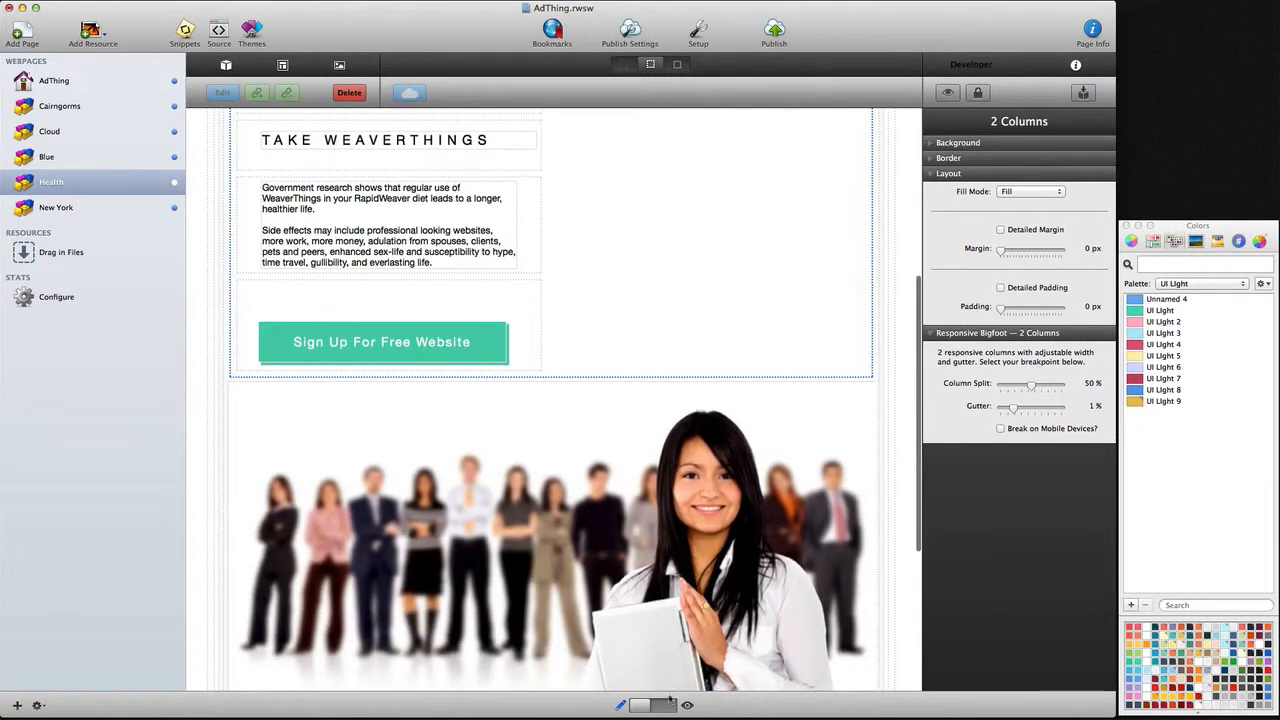
pyautogui.click(669, 706)
pyautogui.scroll(-3, 903, 663)
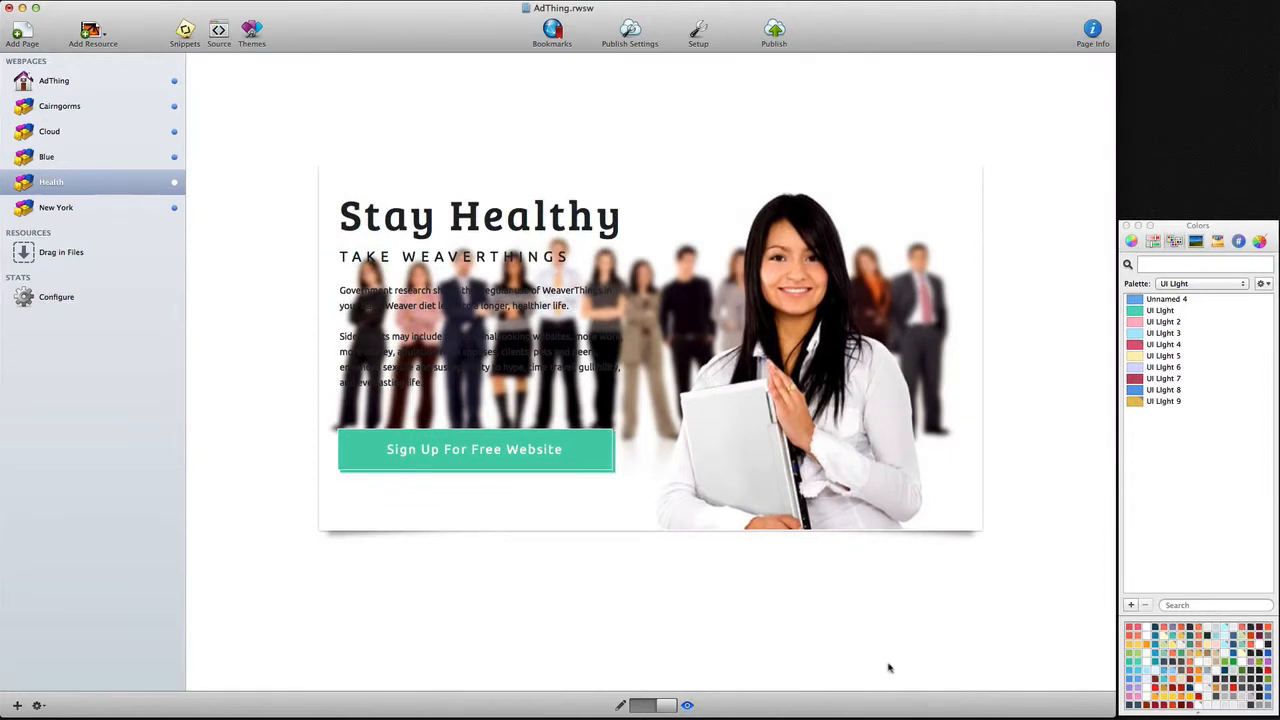
pyautogui.click(637, 706)
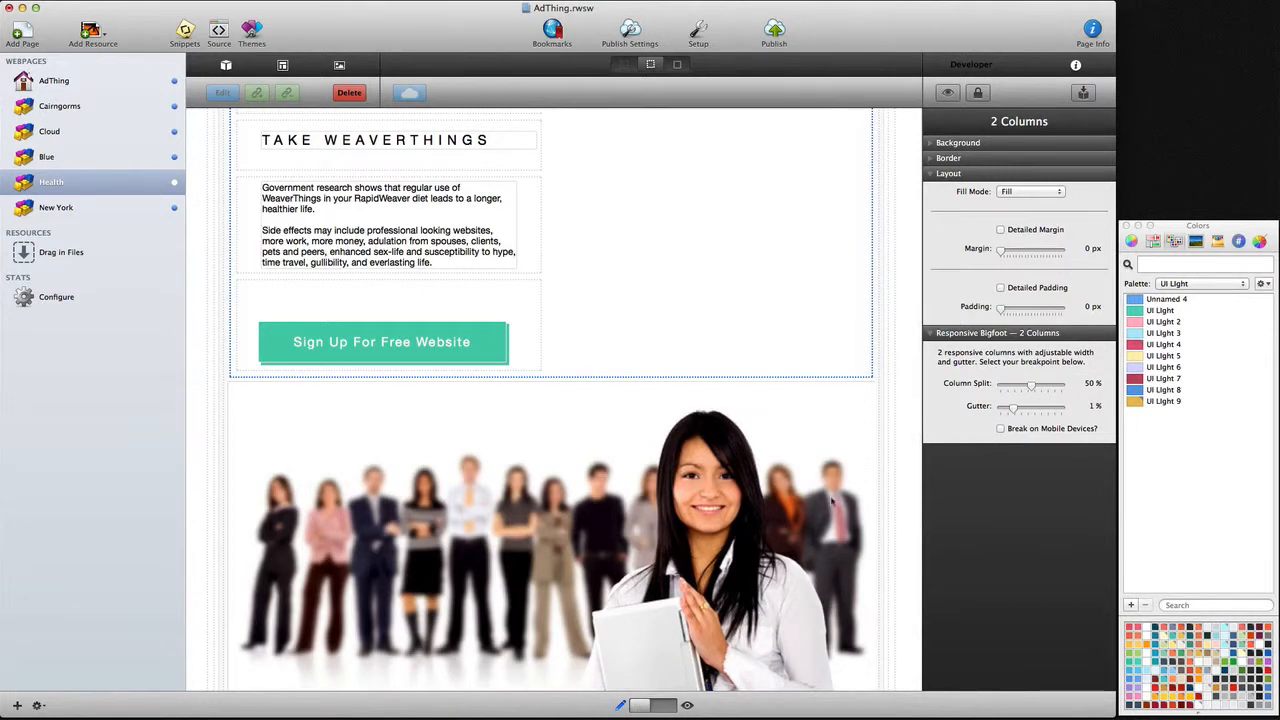
# Step: Set the gradient of the Health page's AdThing to Fade To Right
pyautogui.click(880, 453)
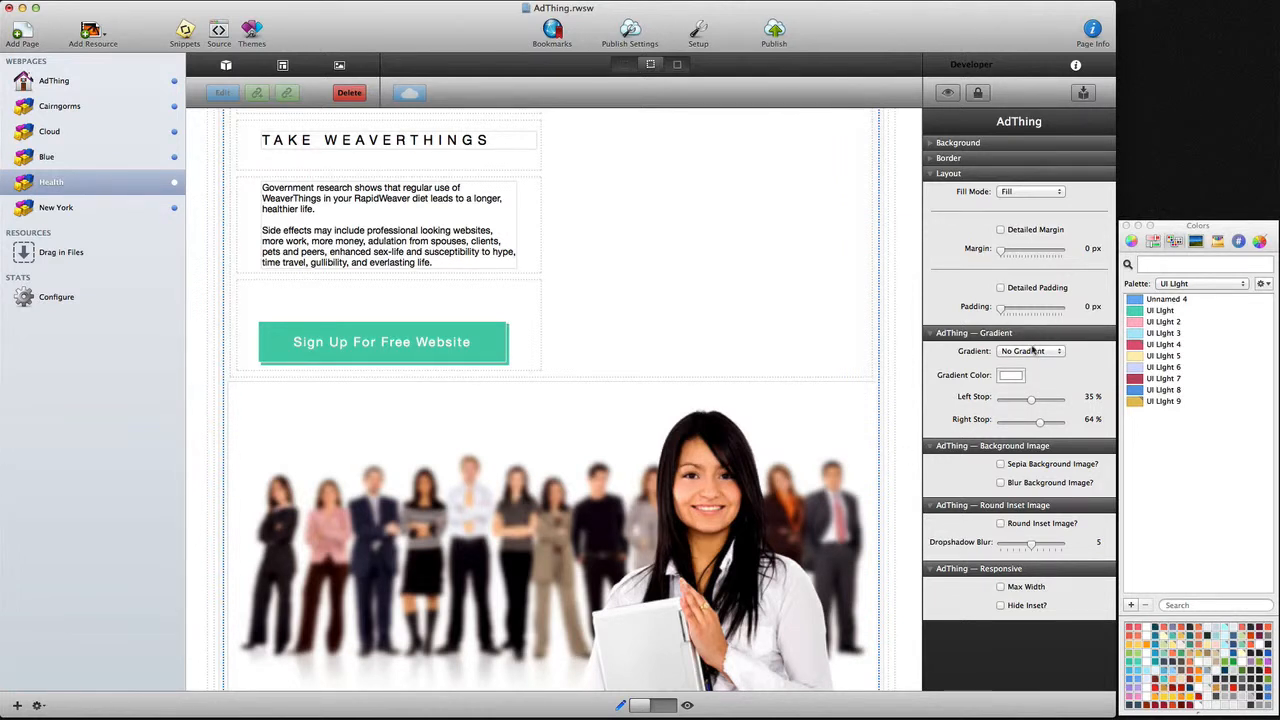
pyautogui.click(1033, 352)
pyautogui.click(1028, 362)
# Step: Recolour the whole Government research text block with the green UI Light 10 palette colour
pyautogui.click(452, 261)
pyautogui.doubleClick(452, 261)
pyautogui.press('super+a')
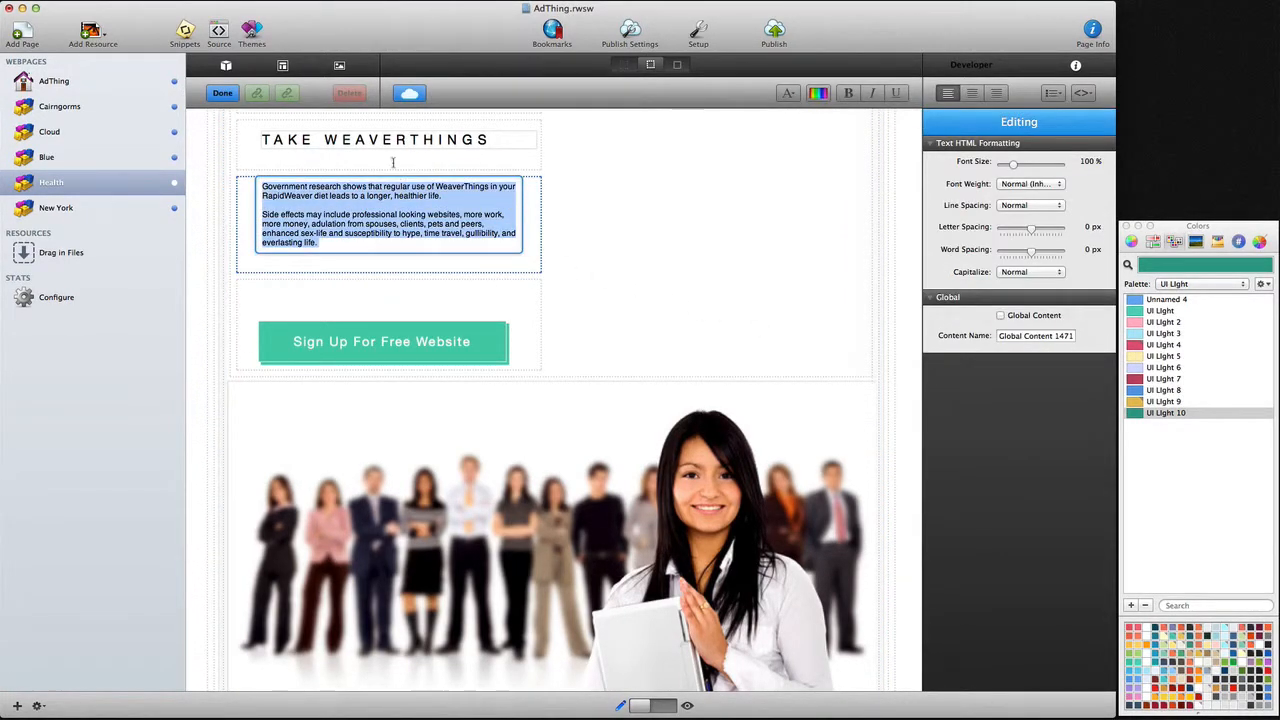
pyautogui.click(1134, 413)
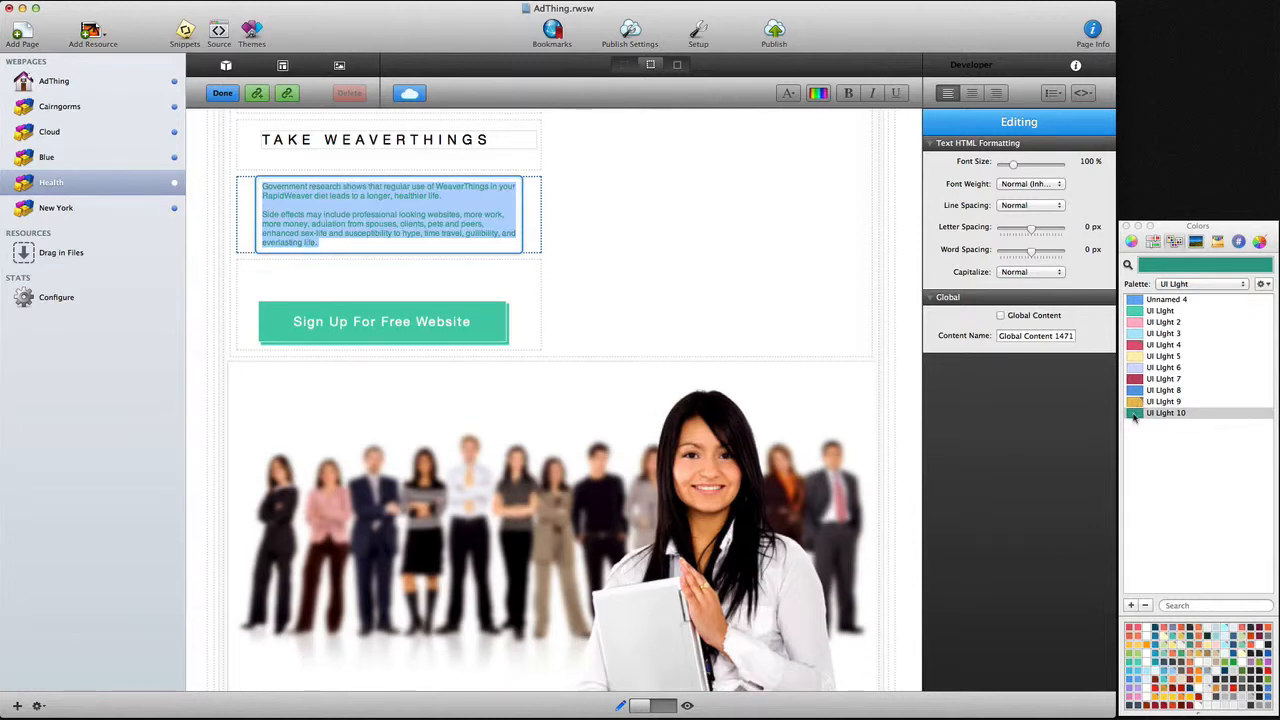
# Step: Turn on the background image blur for the Health page's AdThing and preview the banner
pyautogui.click(882, 466)
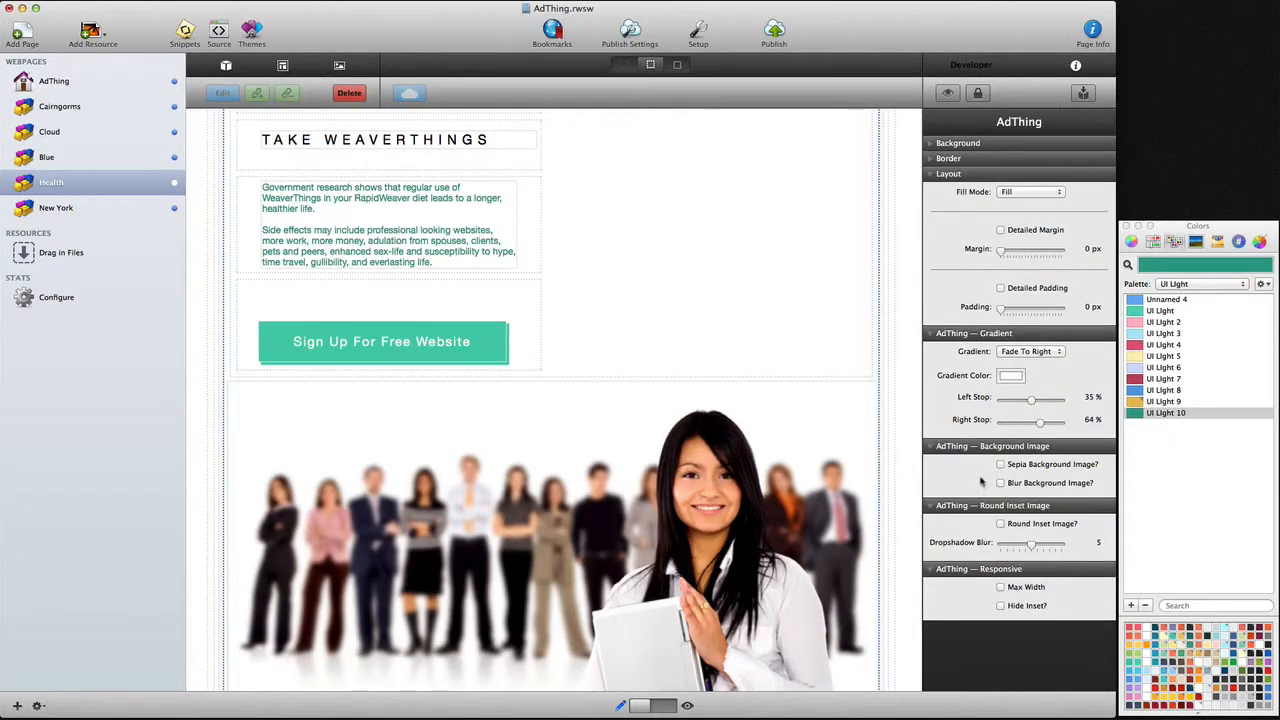
pyautogui.click(1001, 483)
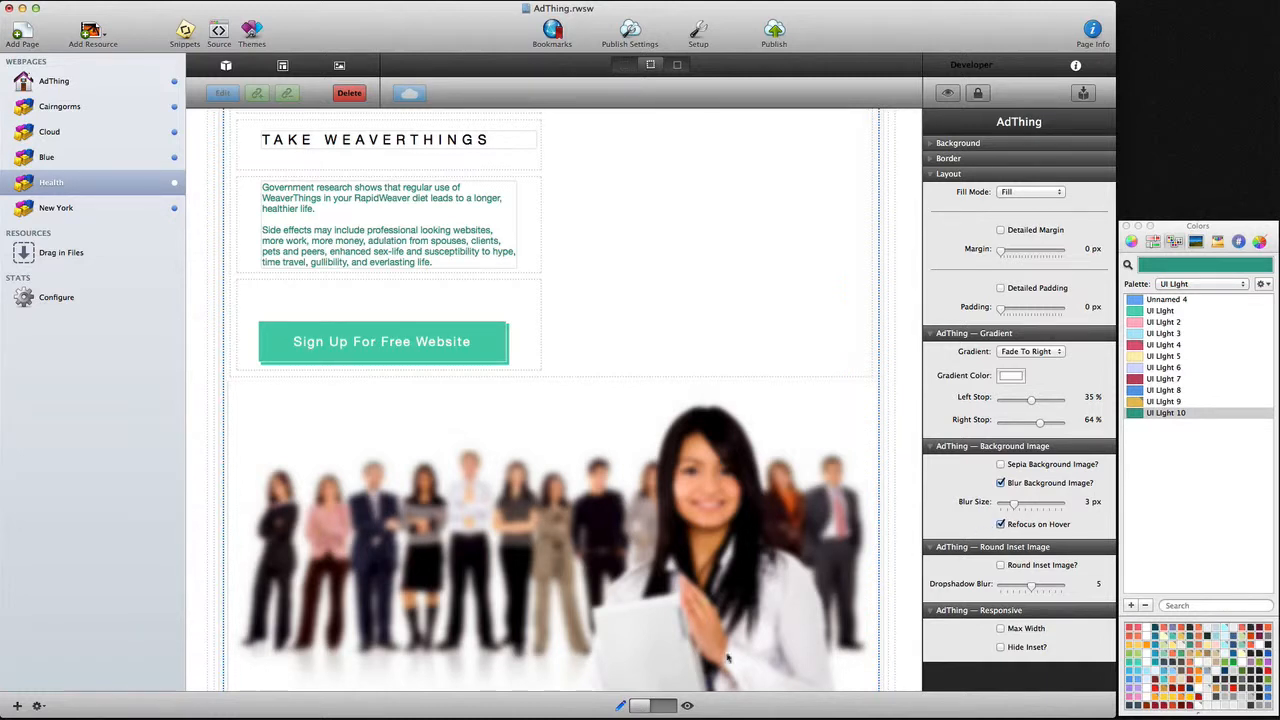
pyautogui.click(670, 706)
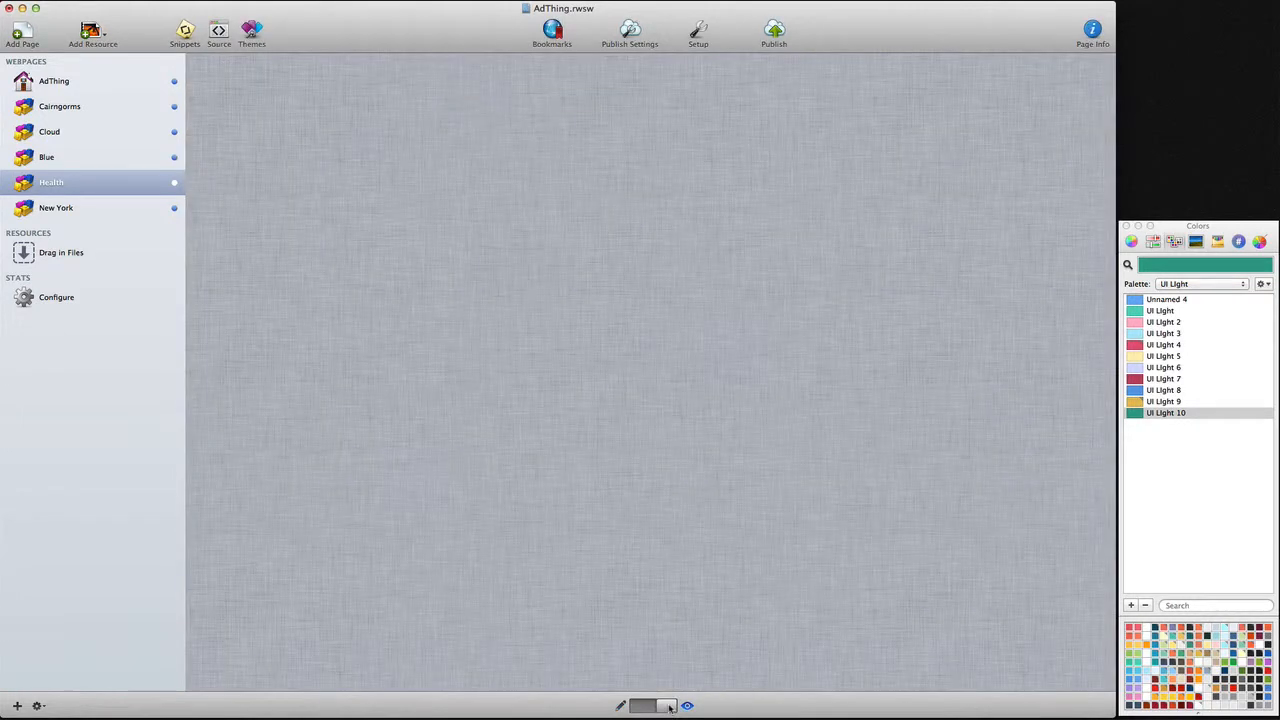
pyautogui.scroll(-2, 752, 610)
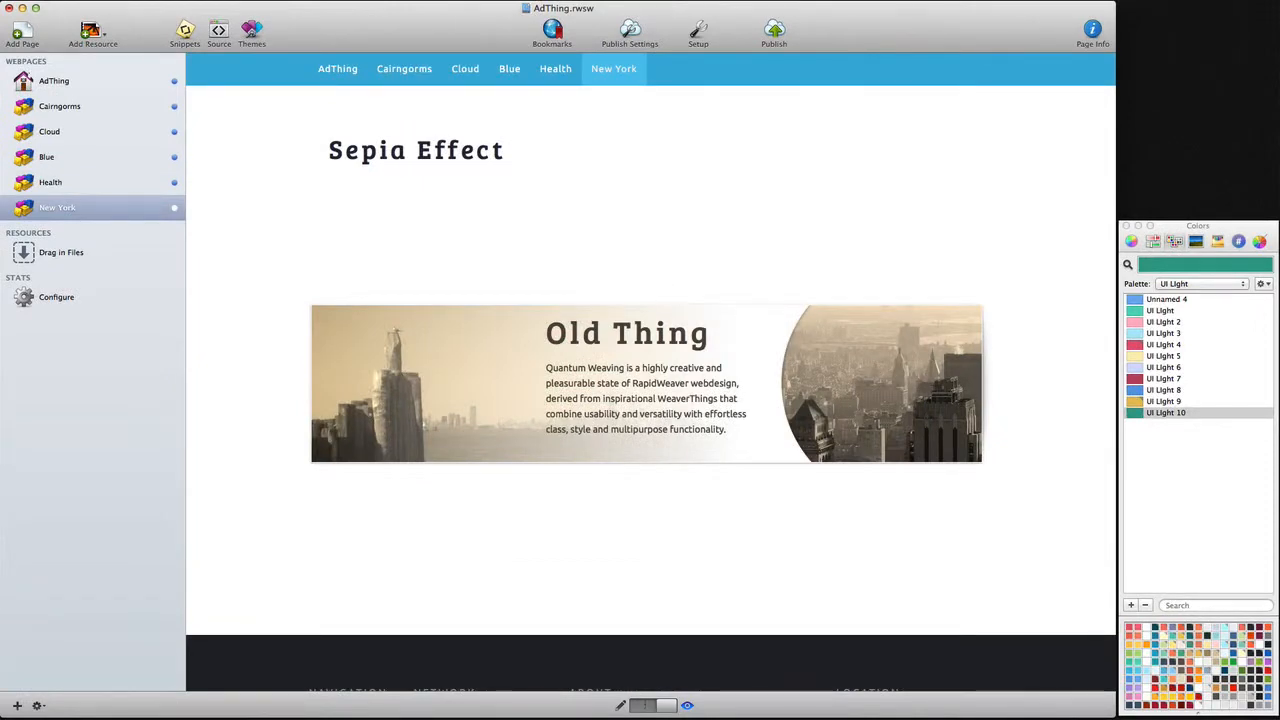
# Step: On the New York page, set the AdThing gradient to Fade To Left and preview the banner
pyautogui.click(663, 706)
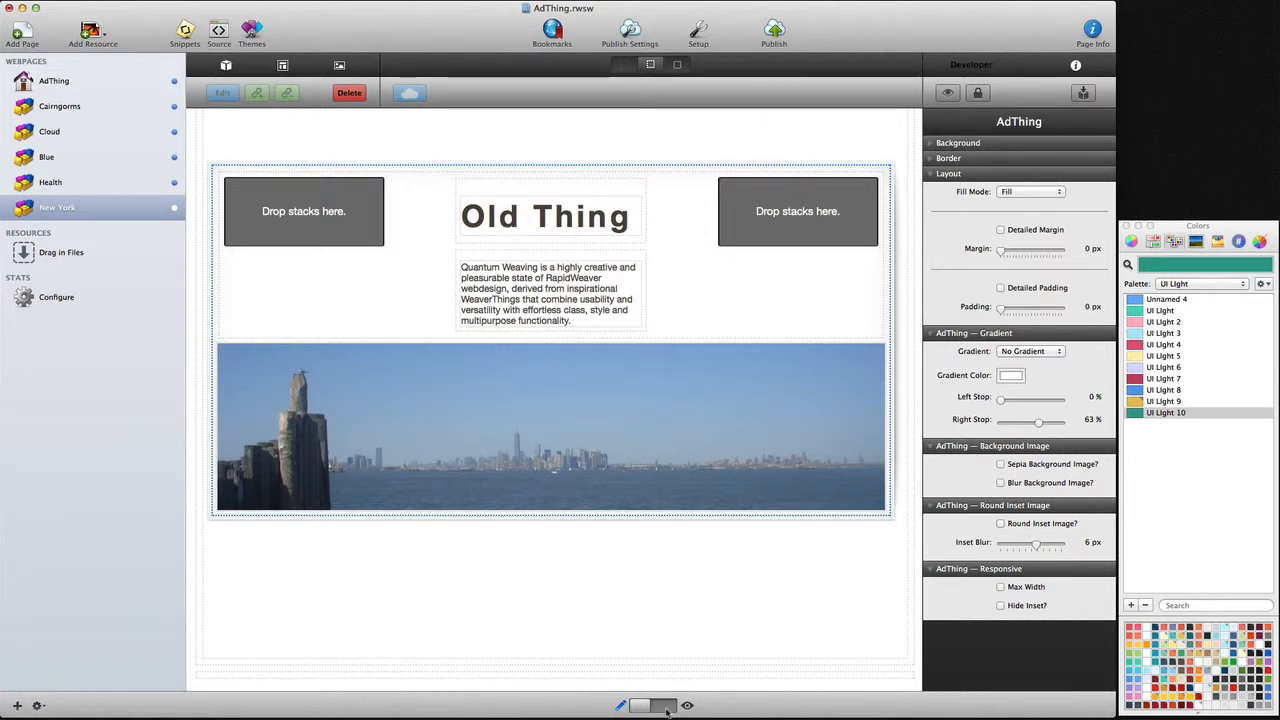
pyautogui.click(586, 328)
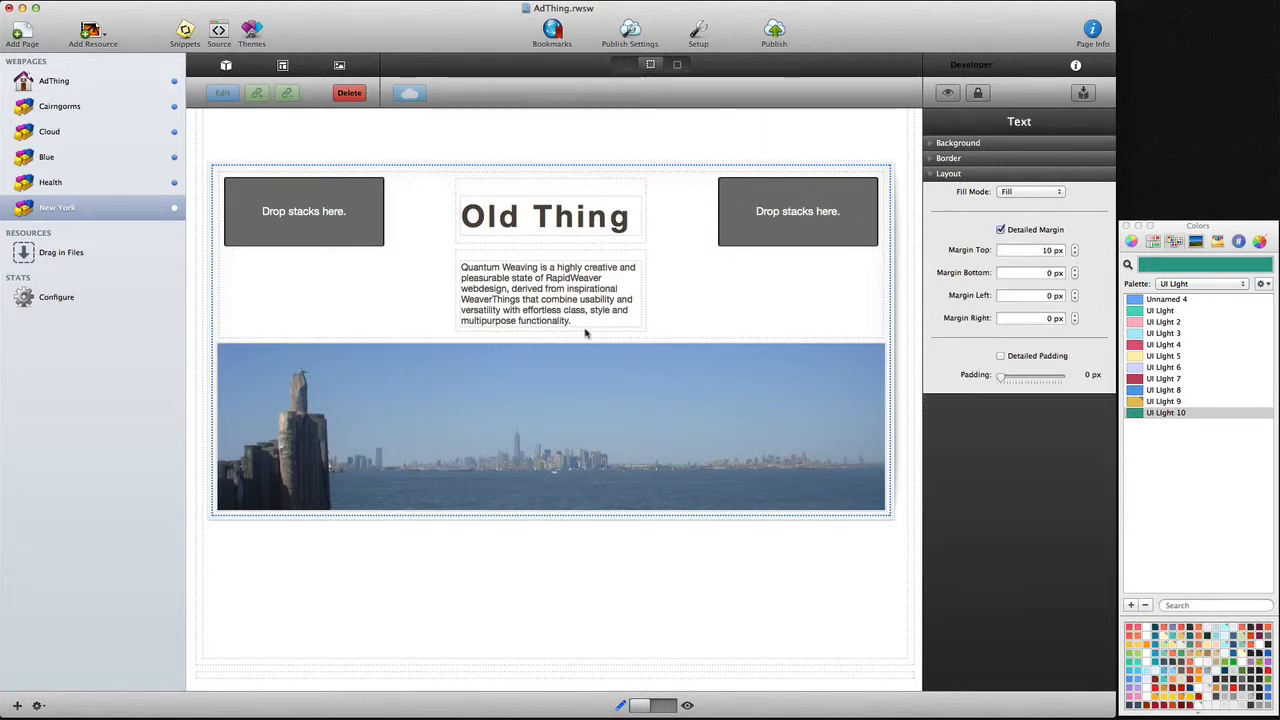
pyautogui.click(609, 186)
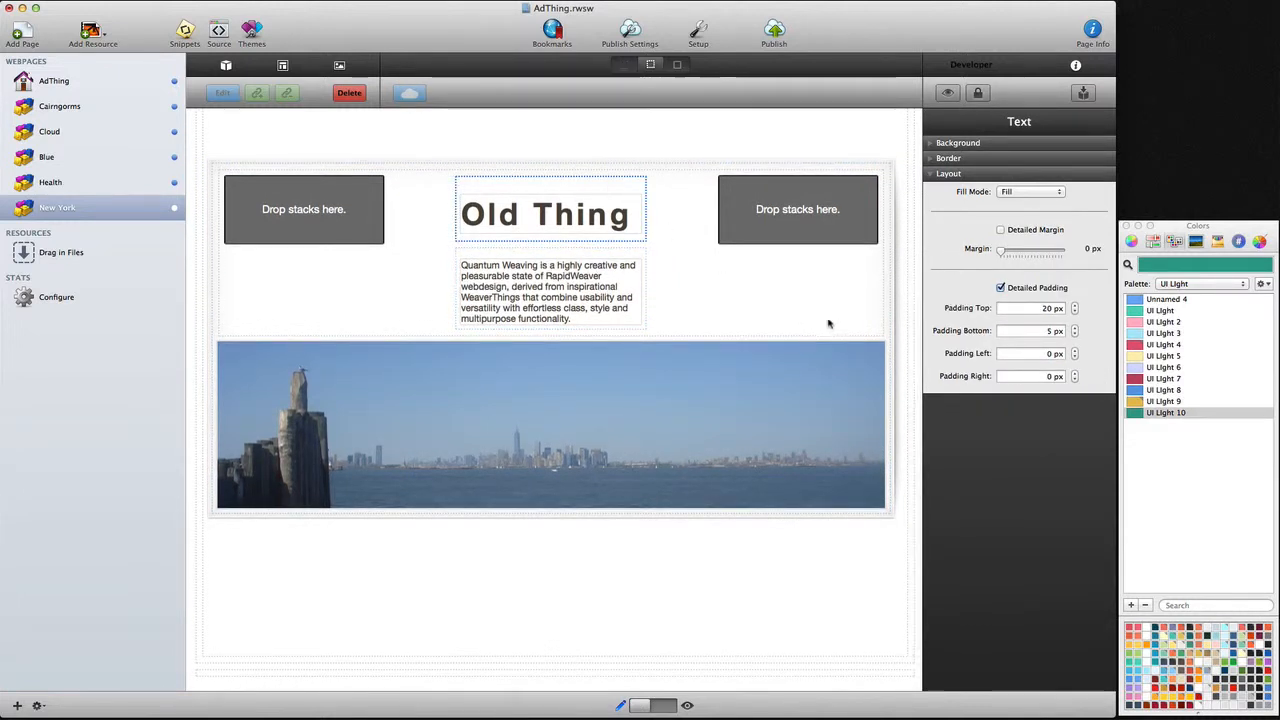
pyautogui.click(888, 309)
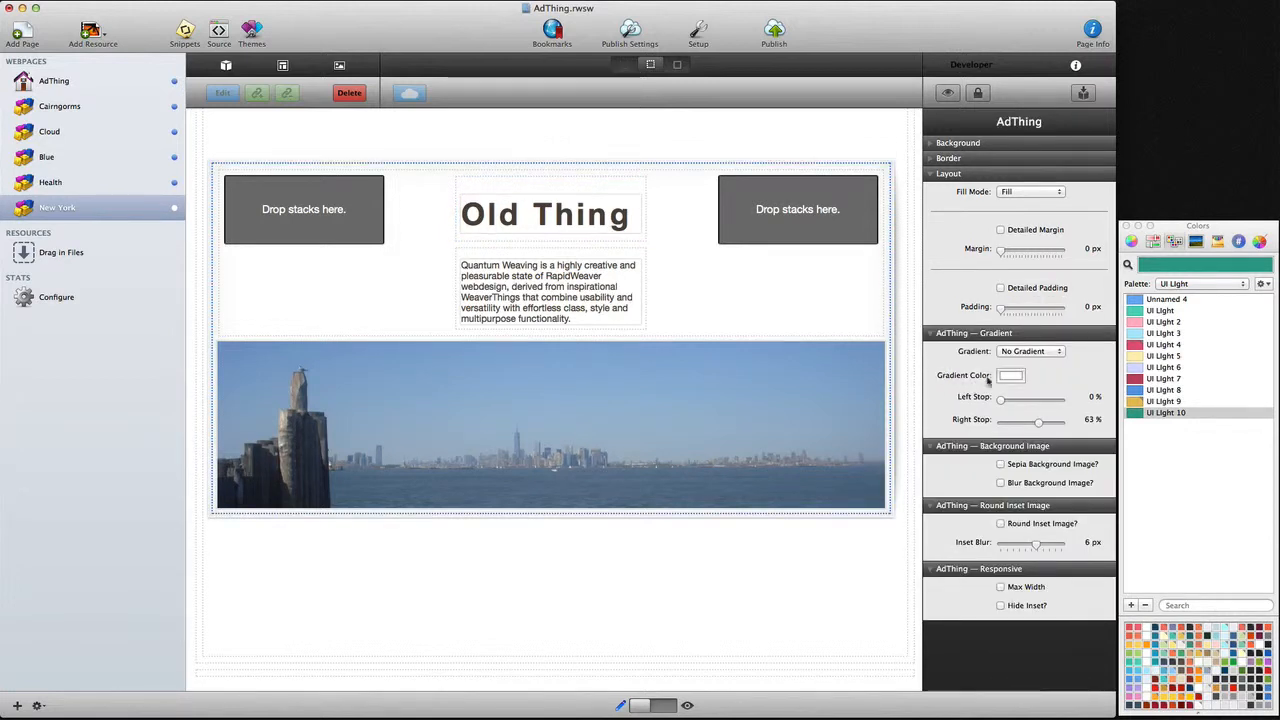
pyautogui.click(1044, 353)
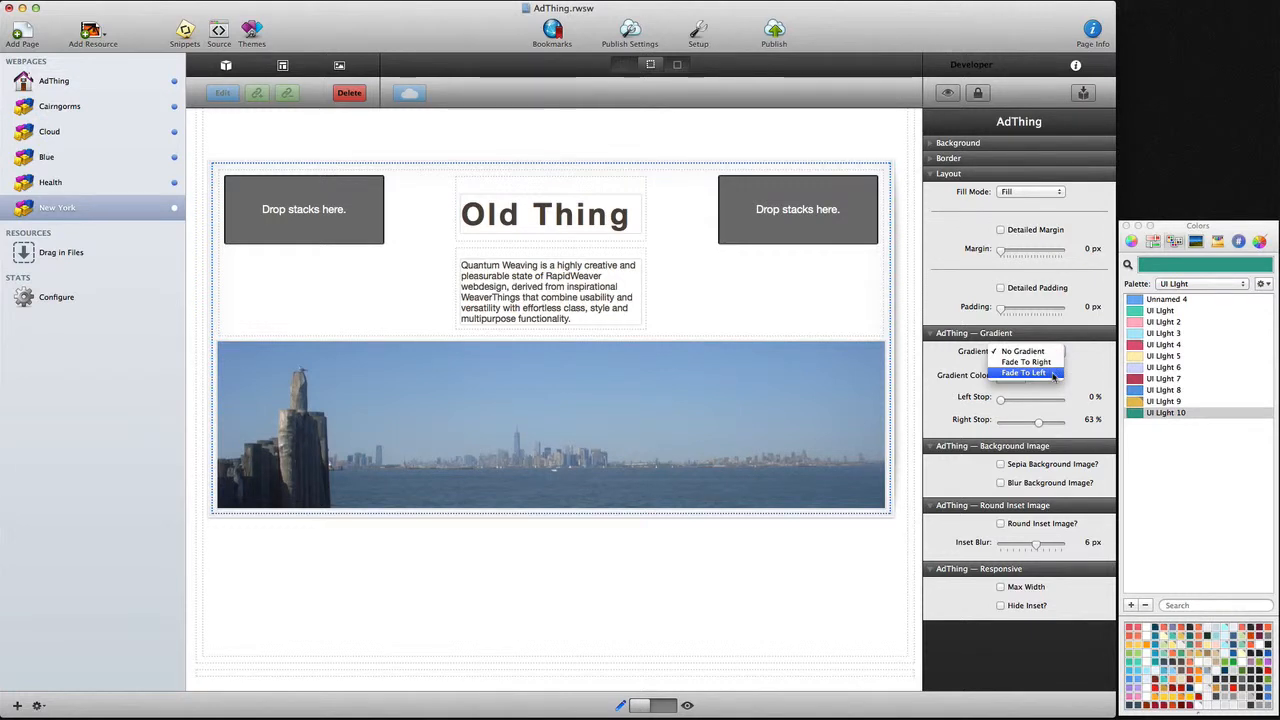
pyautogui.click(1053, 374)
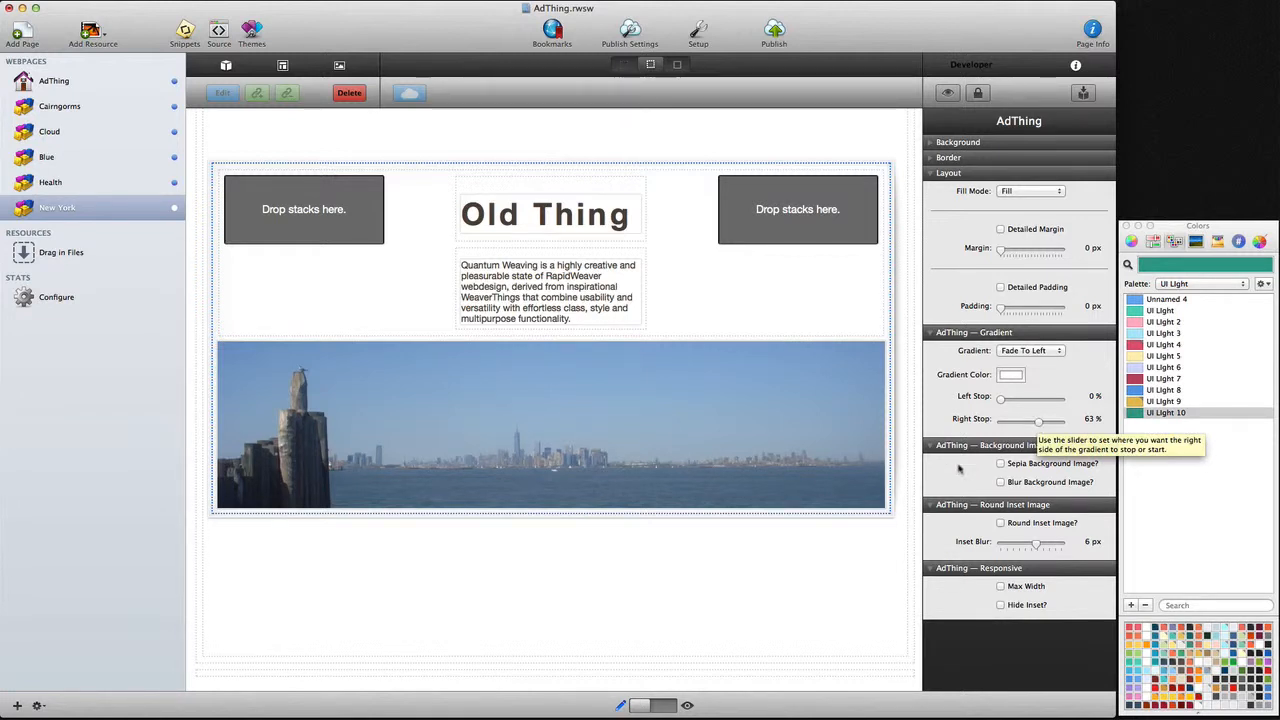
pyautogui.click(664, 707)
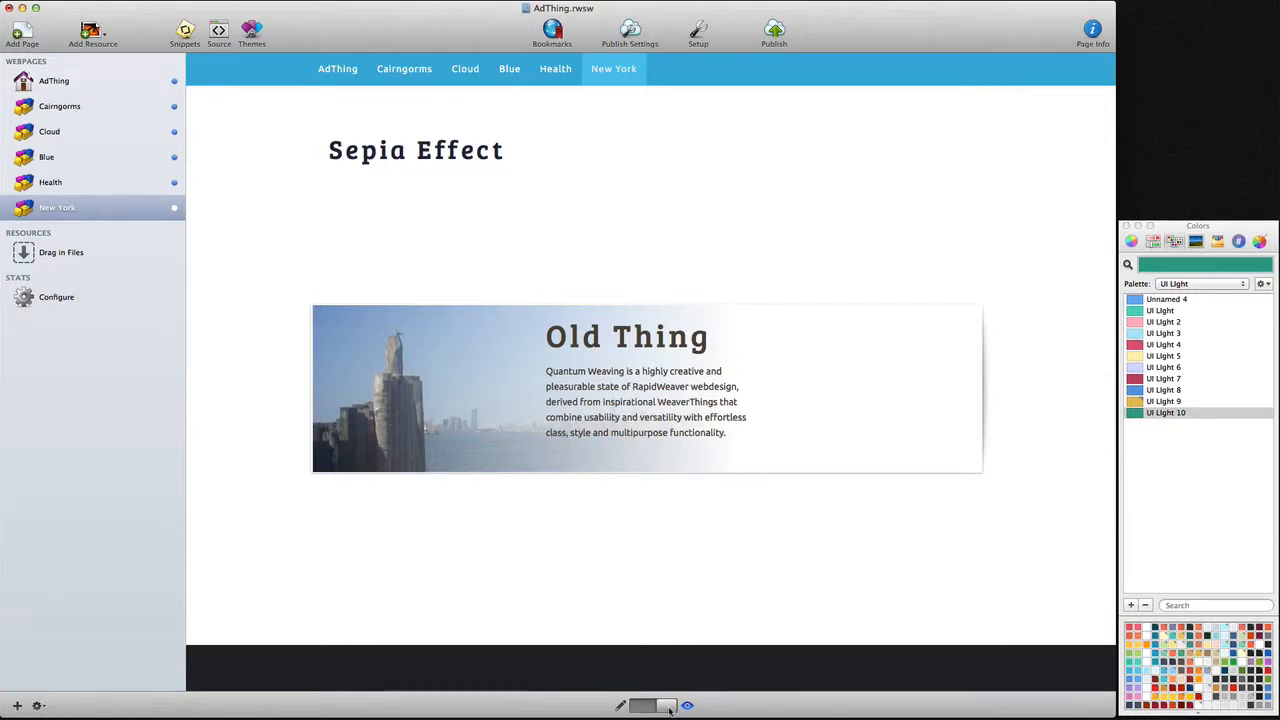
pyautogui.click(631, 707)
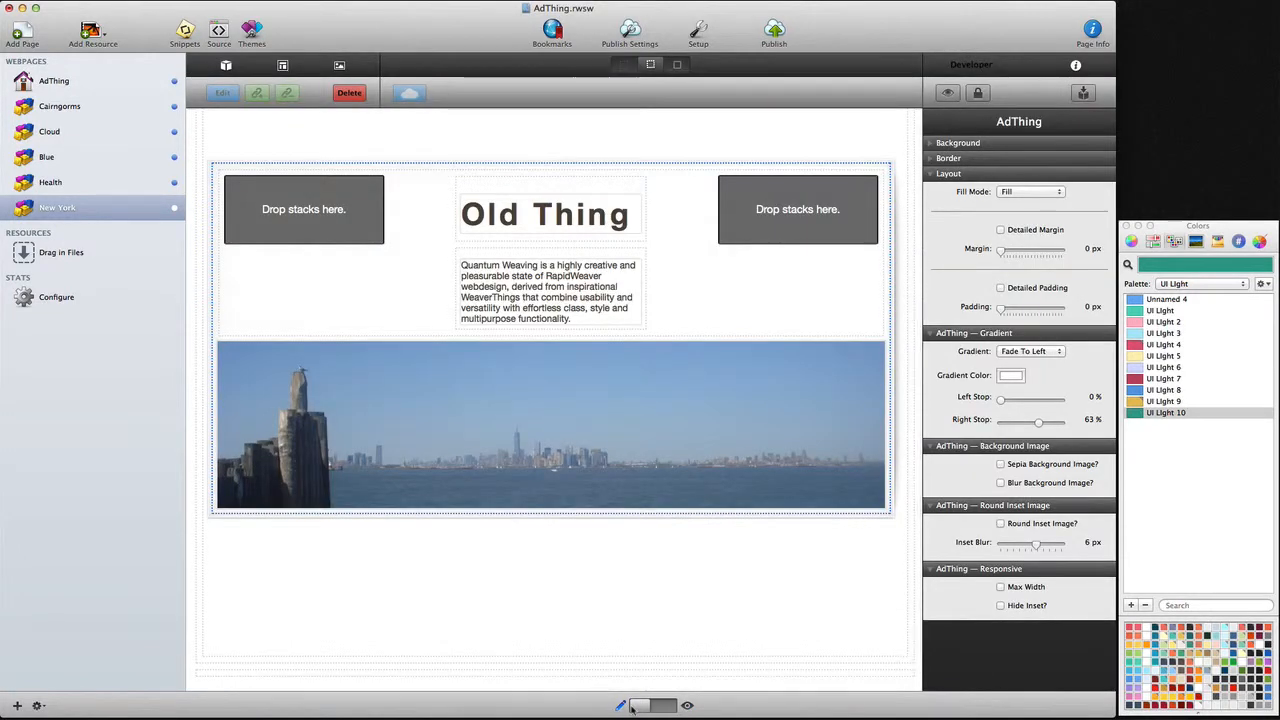
# Step: Apply the sepia effect to the New York banner's background image and enable its round inset image
pyautogui.click(1001, 464)
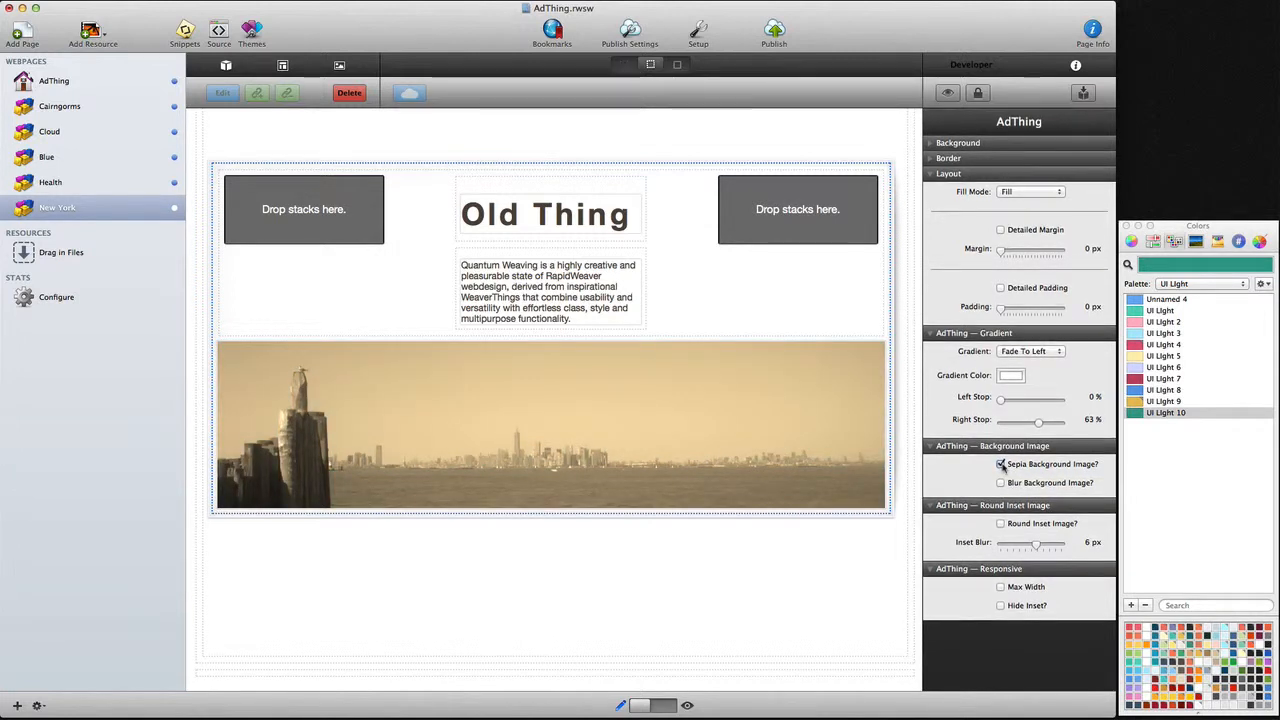
pyautogui.click(1001, 524)
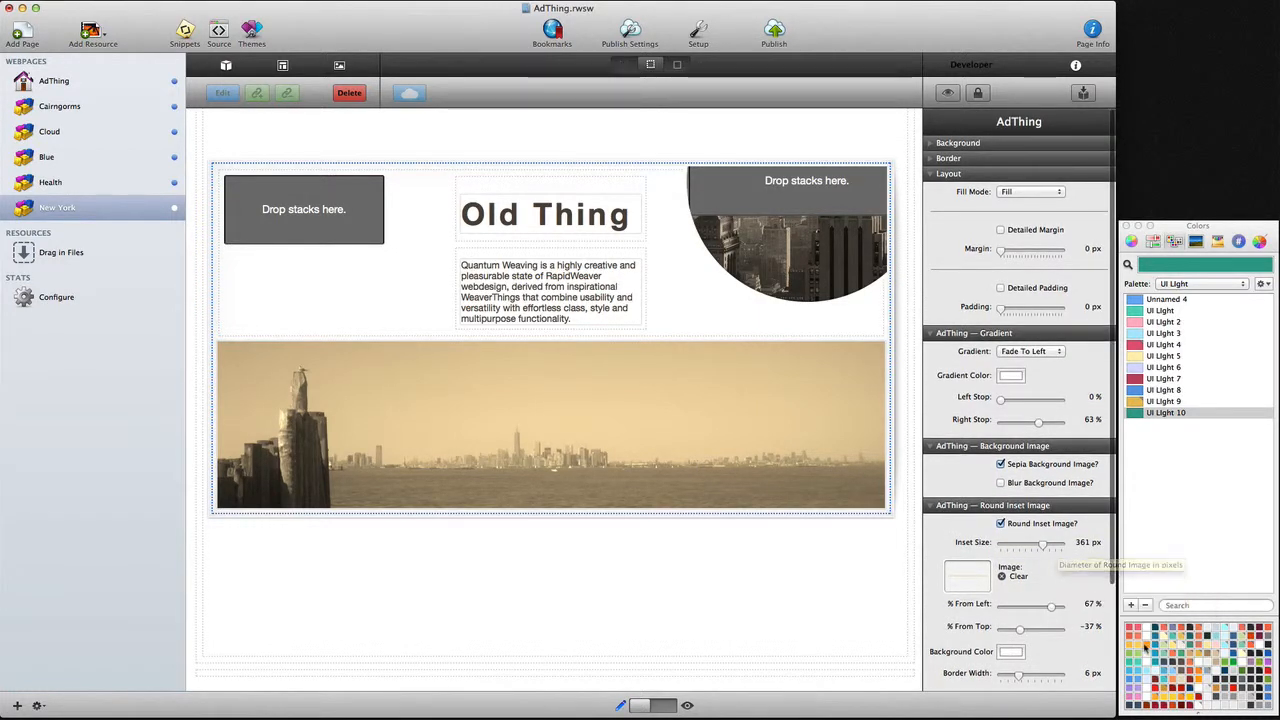
# Step: Use the Inset Shadow style for the New York banner's round inset image and preview the banner
pyautogui.scroll(-5, 1033, 660)
pyautogui.click(1037, 645)
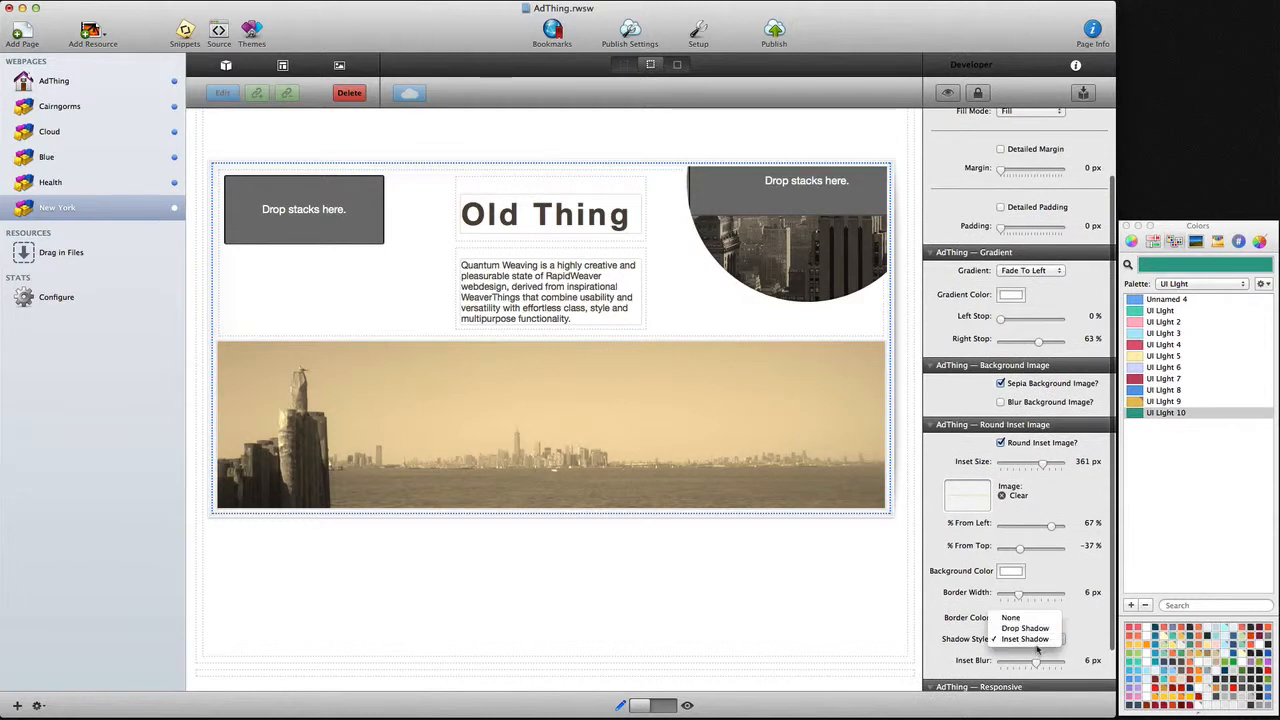
pyautogui.click(1027, 639)
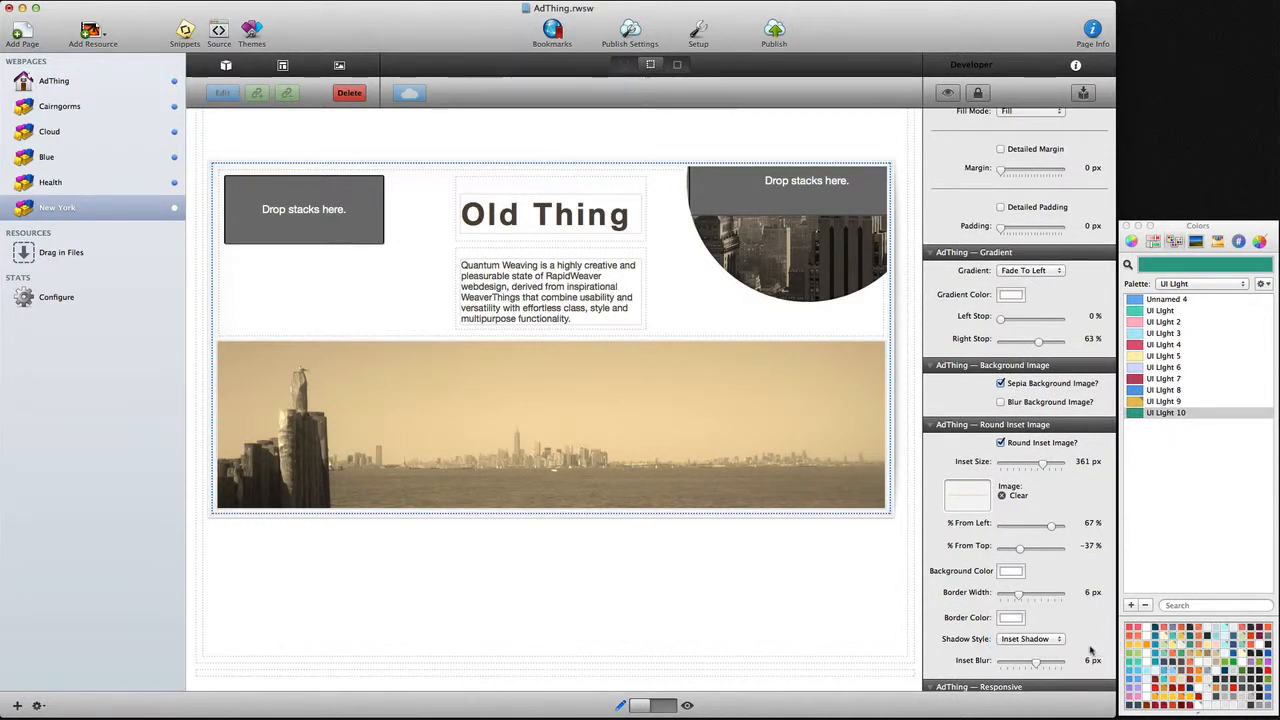
pyautogui.scroll(-2, 1095, 651)
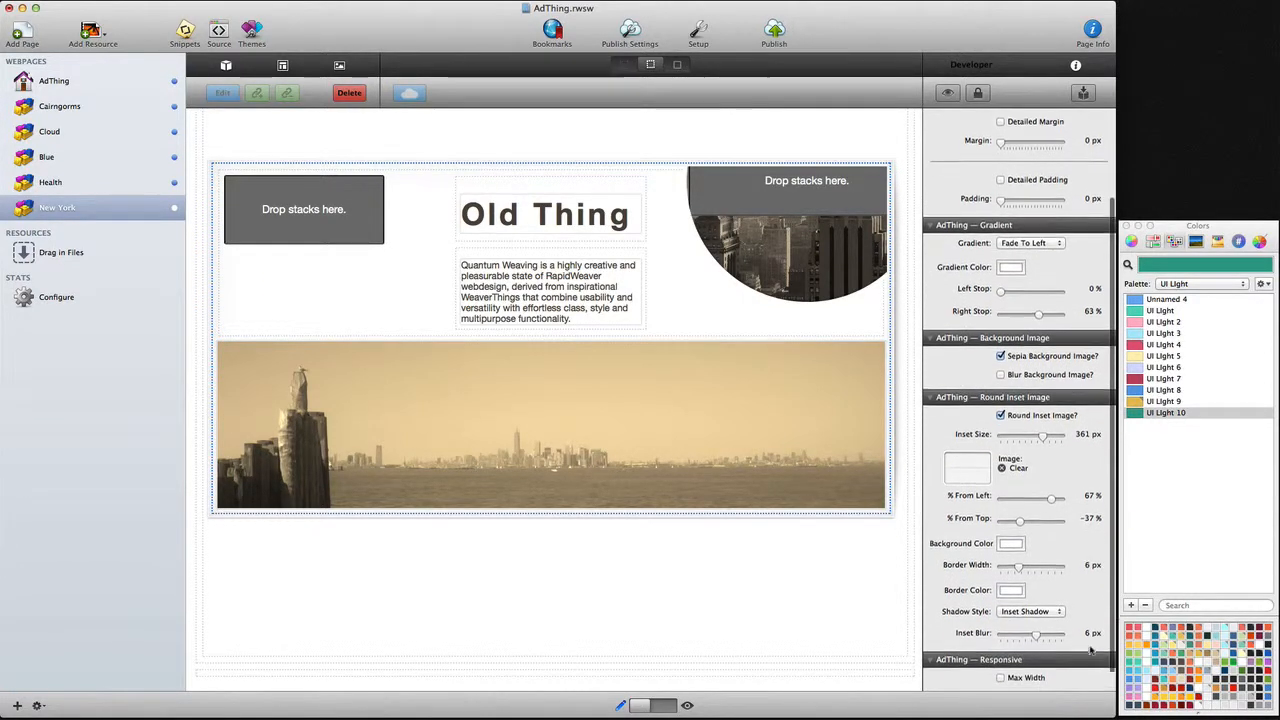
pyautogui.click(664, 706)
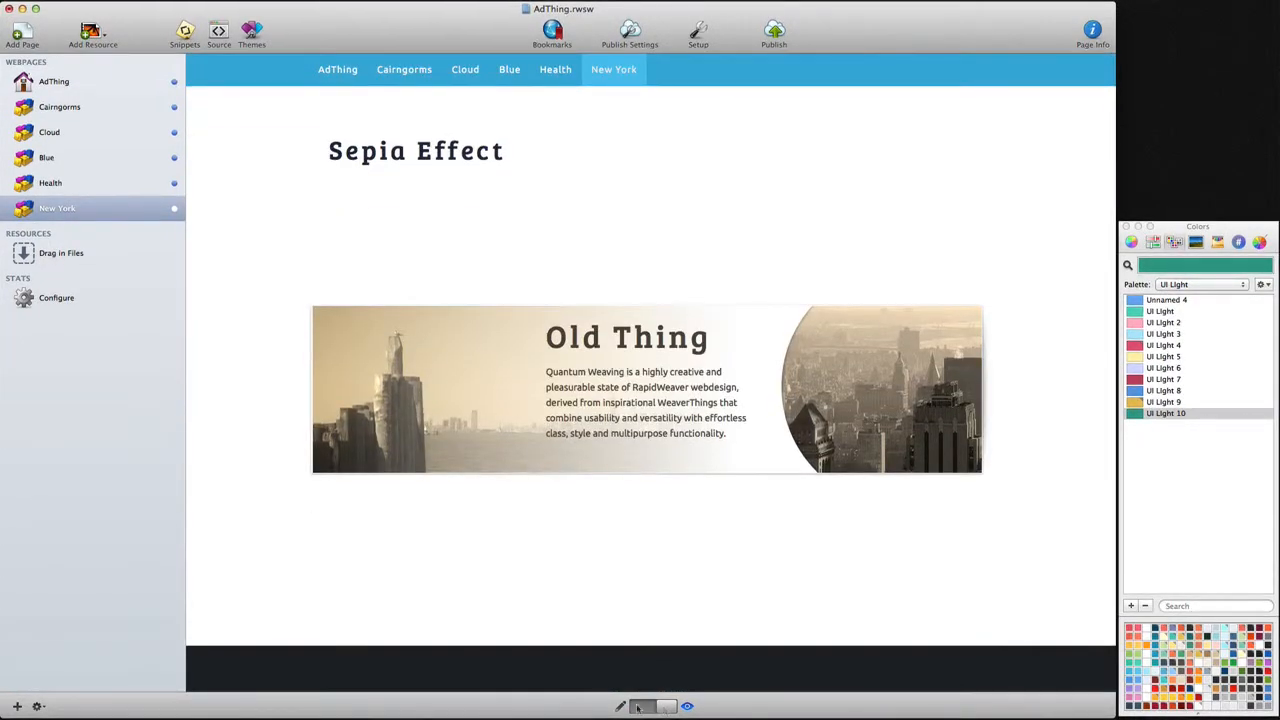
pyautogui.click(638, 707)
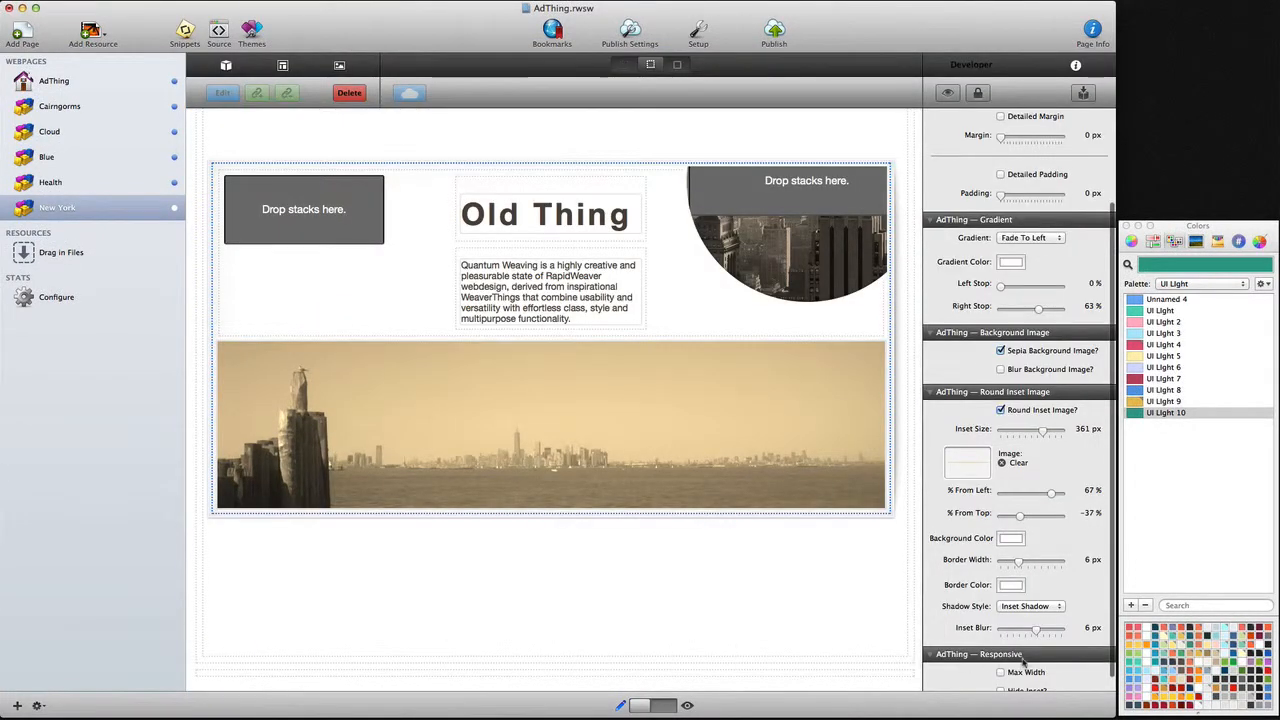
# Step: Enable Max Width and Hide Inset in the New York AdThing's responsive settings and preview the banner
pyautogui.scroll(-2, 1022, 660)
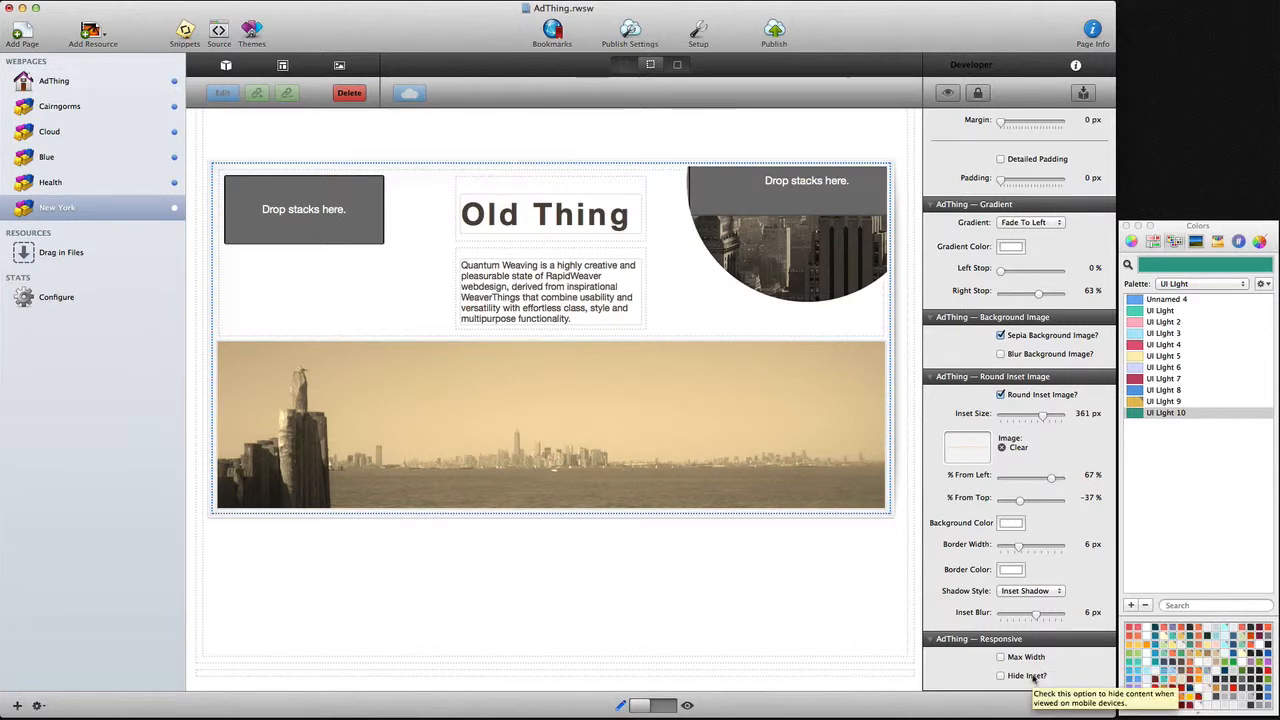
pyautogui.click(1000, 657)
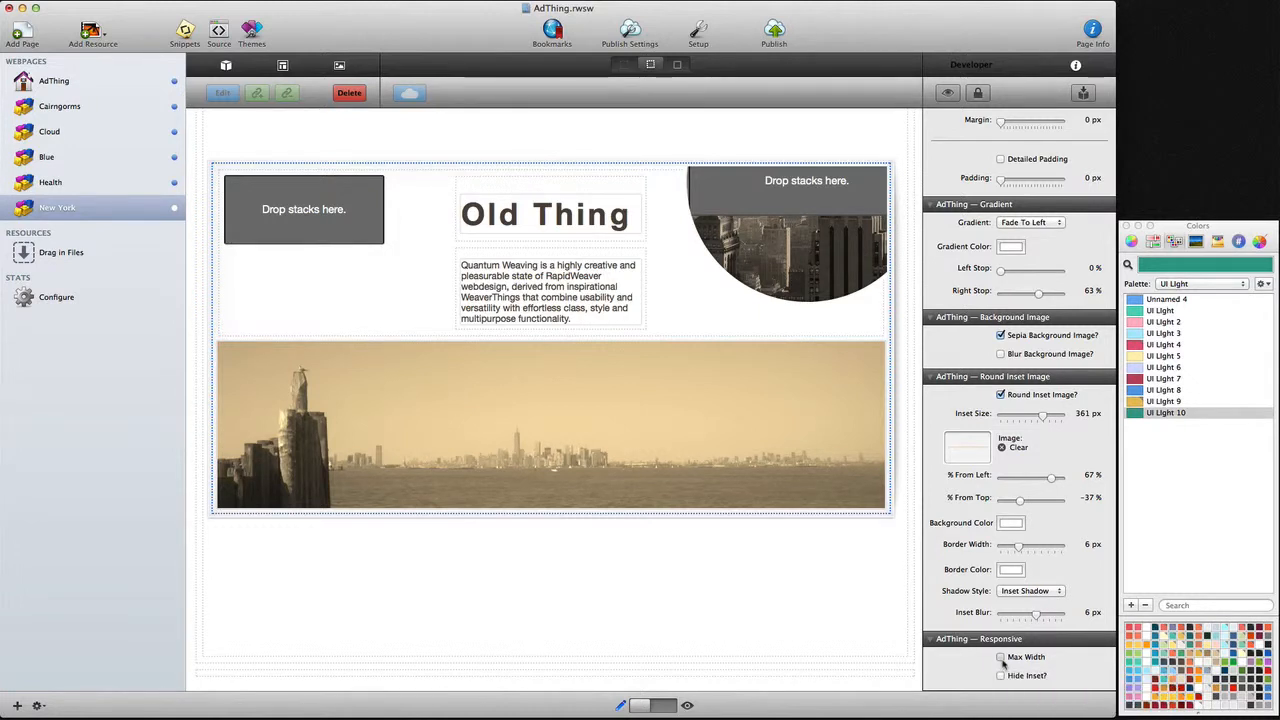
pyautogui.scroll(-2, 1097, 680)
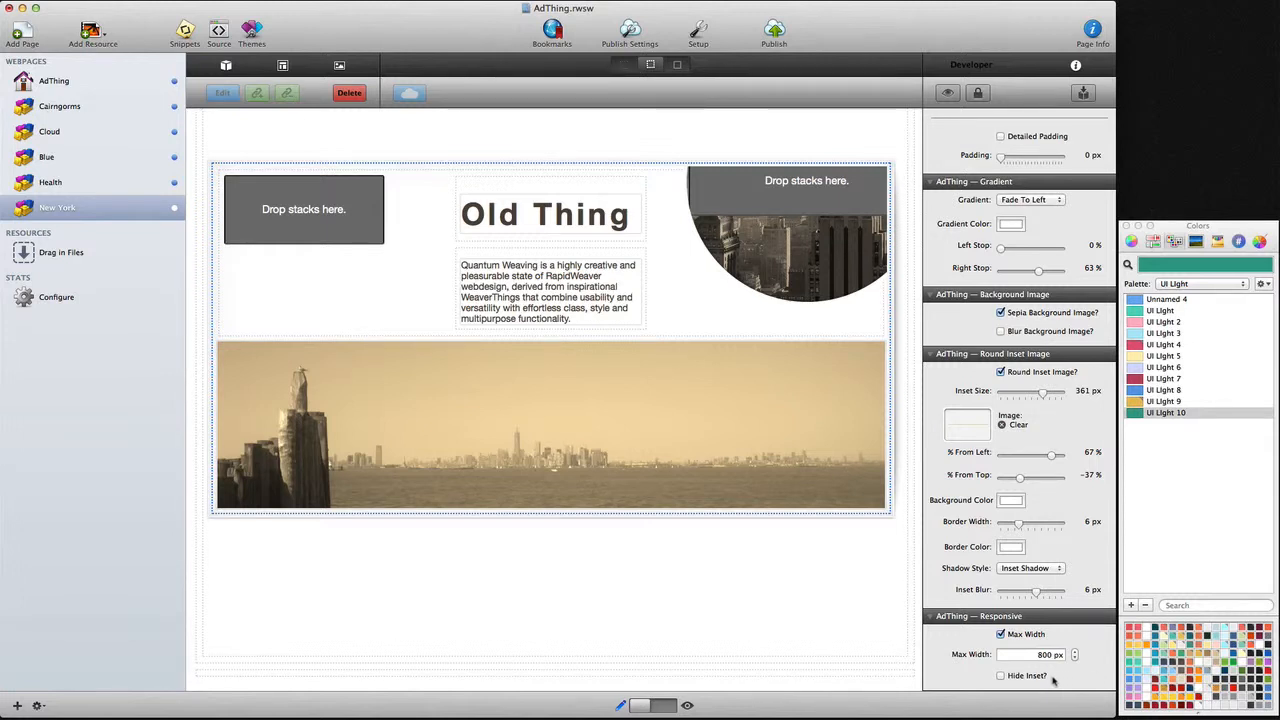
pyautogui.click(1001, 679)
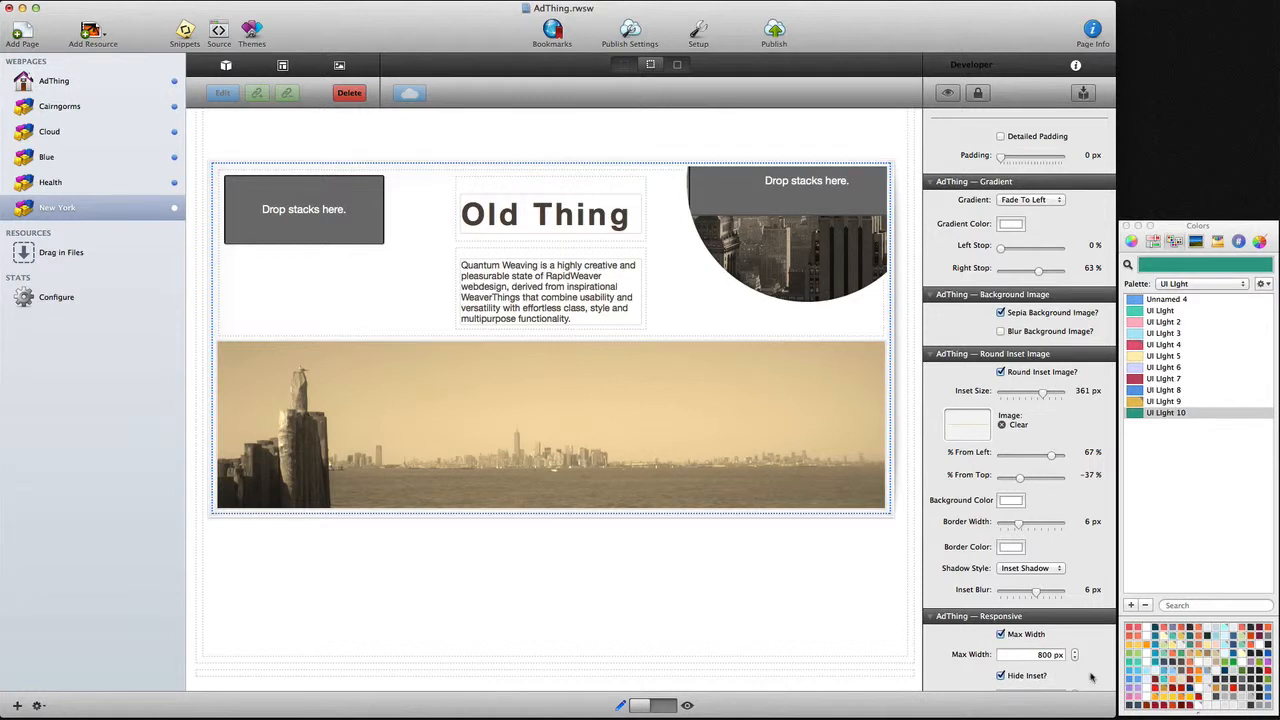
pyautogui.scroll(-3, 1090, 673)
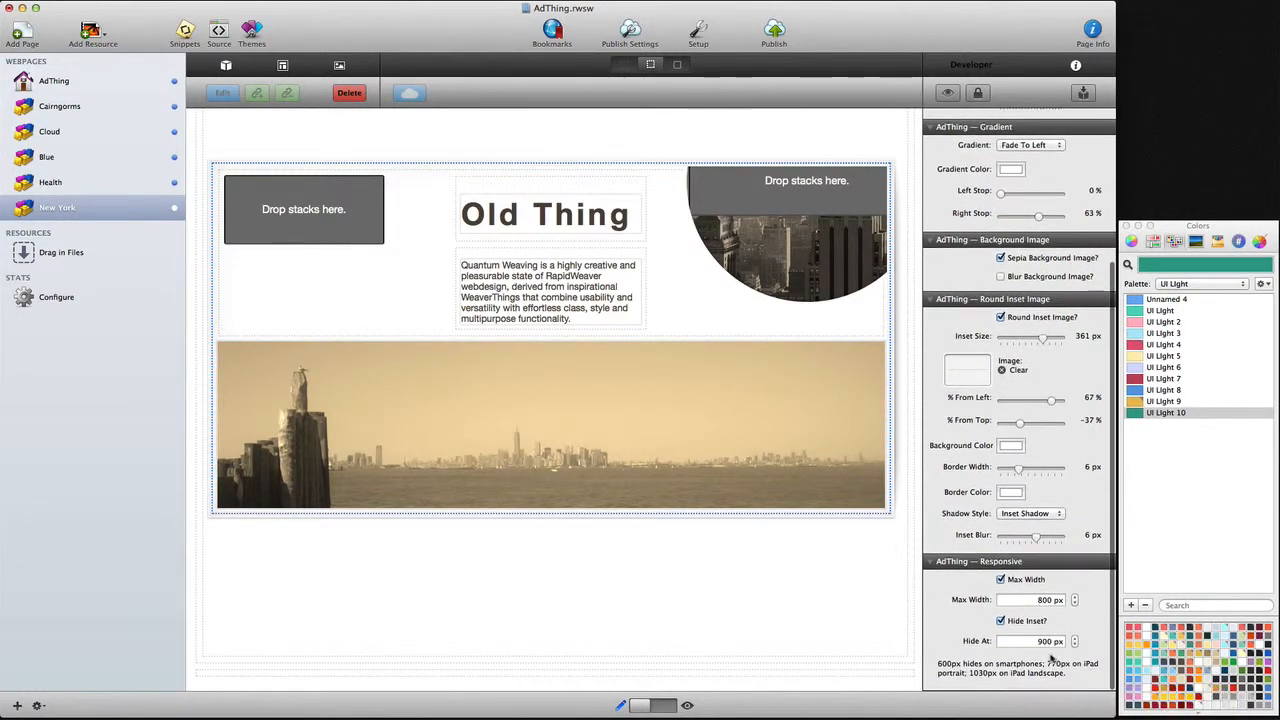
pyautogui.moveTo(1046, 649)
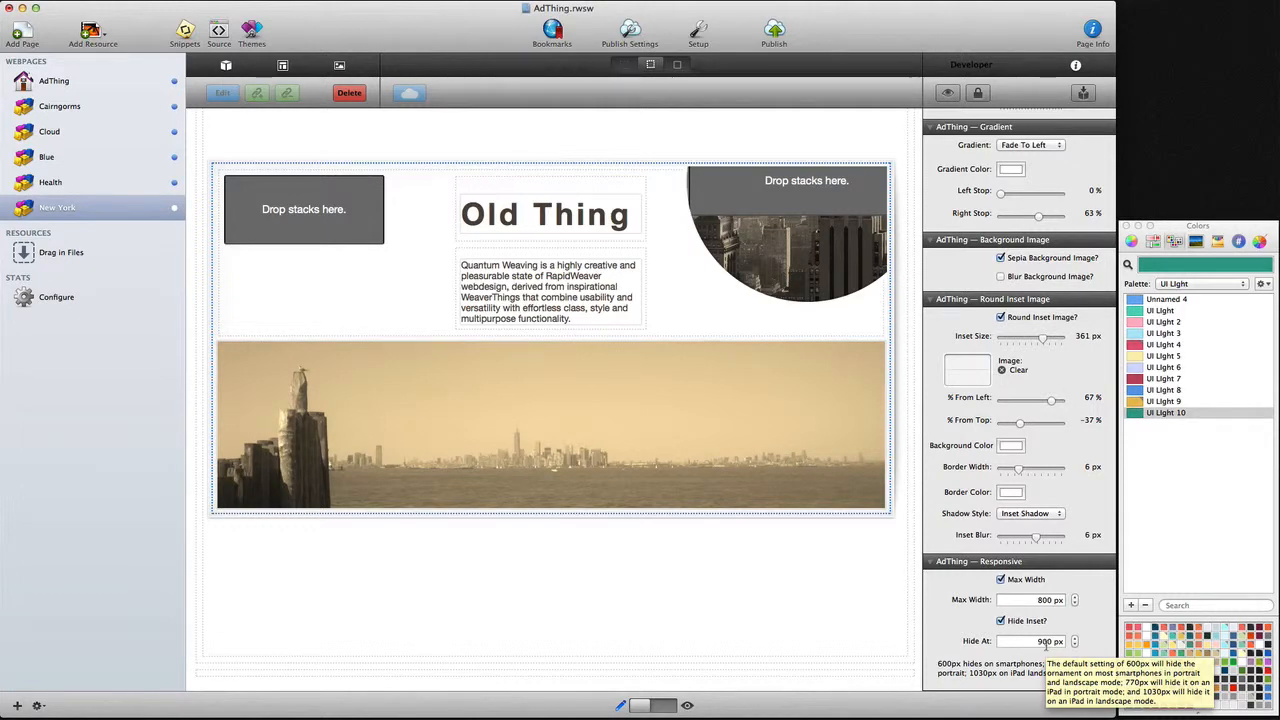
pyautogui.click(664, 706)
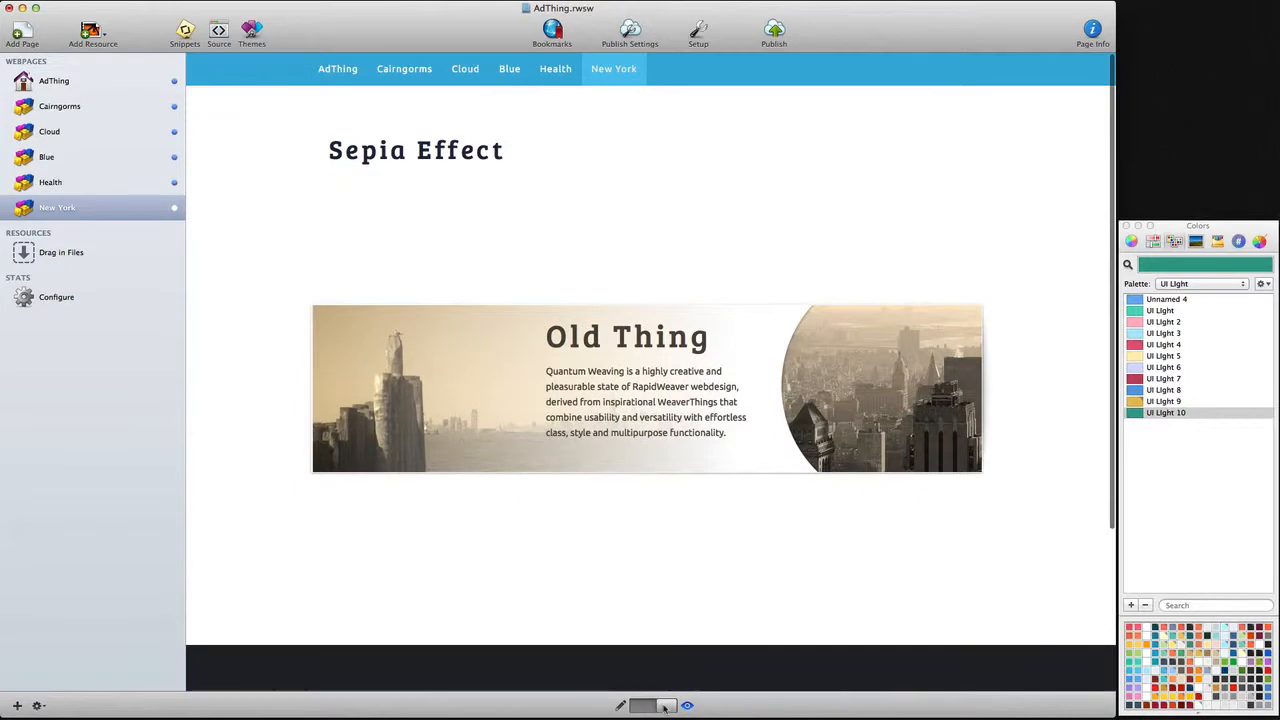